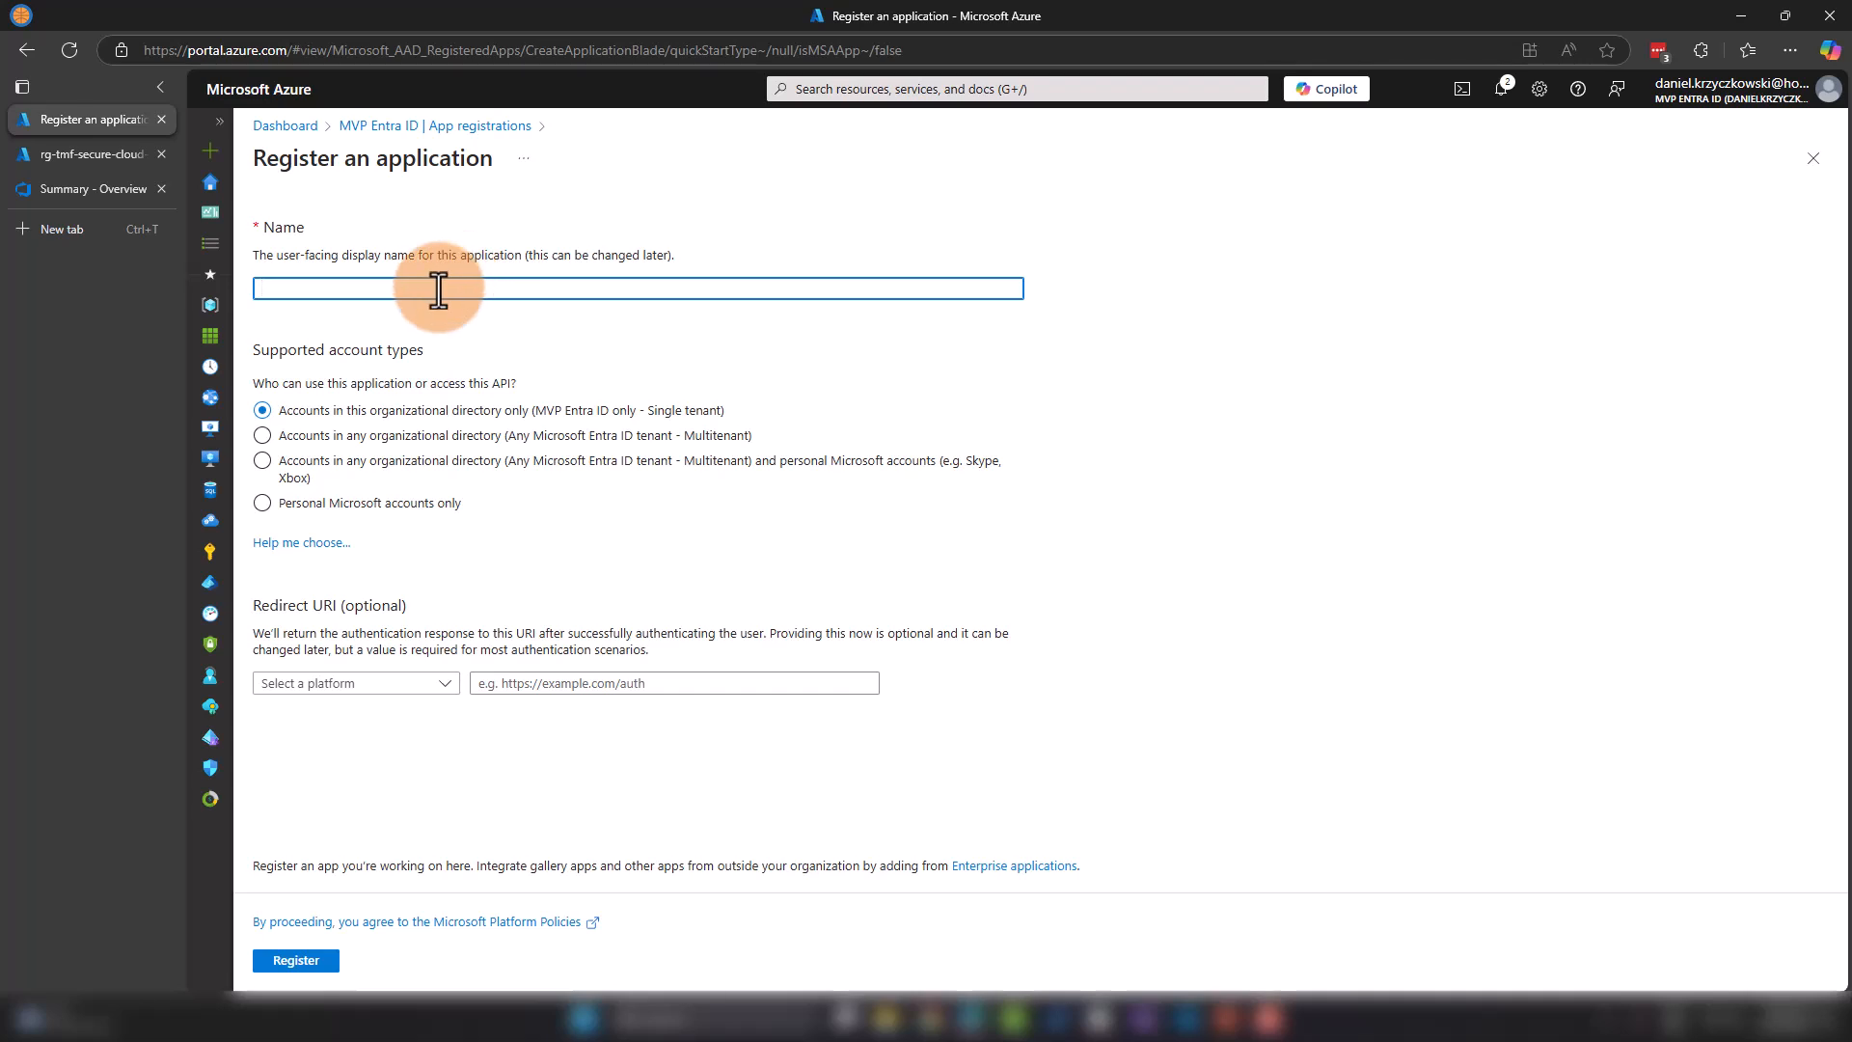
Step: Register a single-tenant application named tmf-secure-cloud-app-devops and dismiss the creation notification
type("tmf-secure-cloud-app-devops")
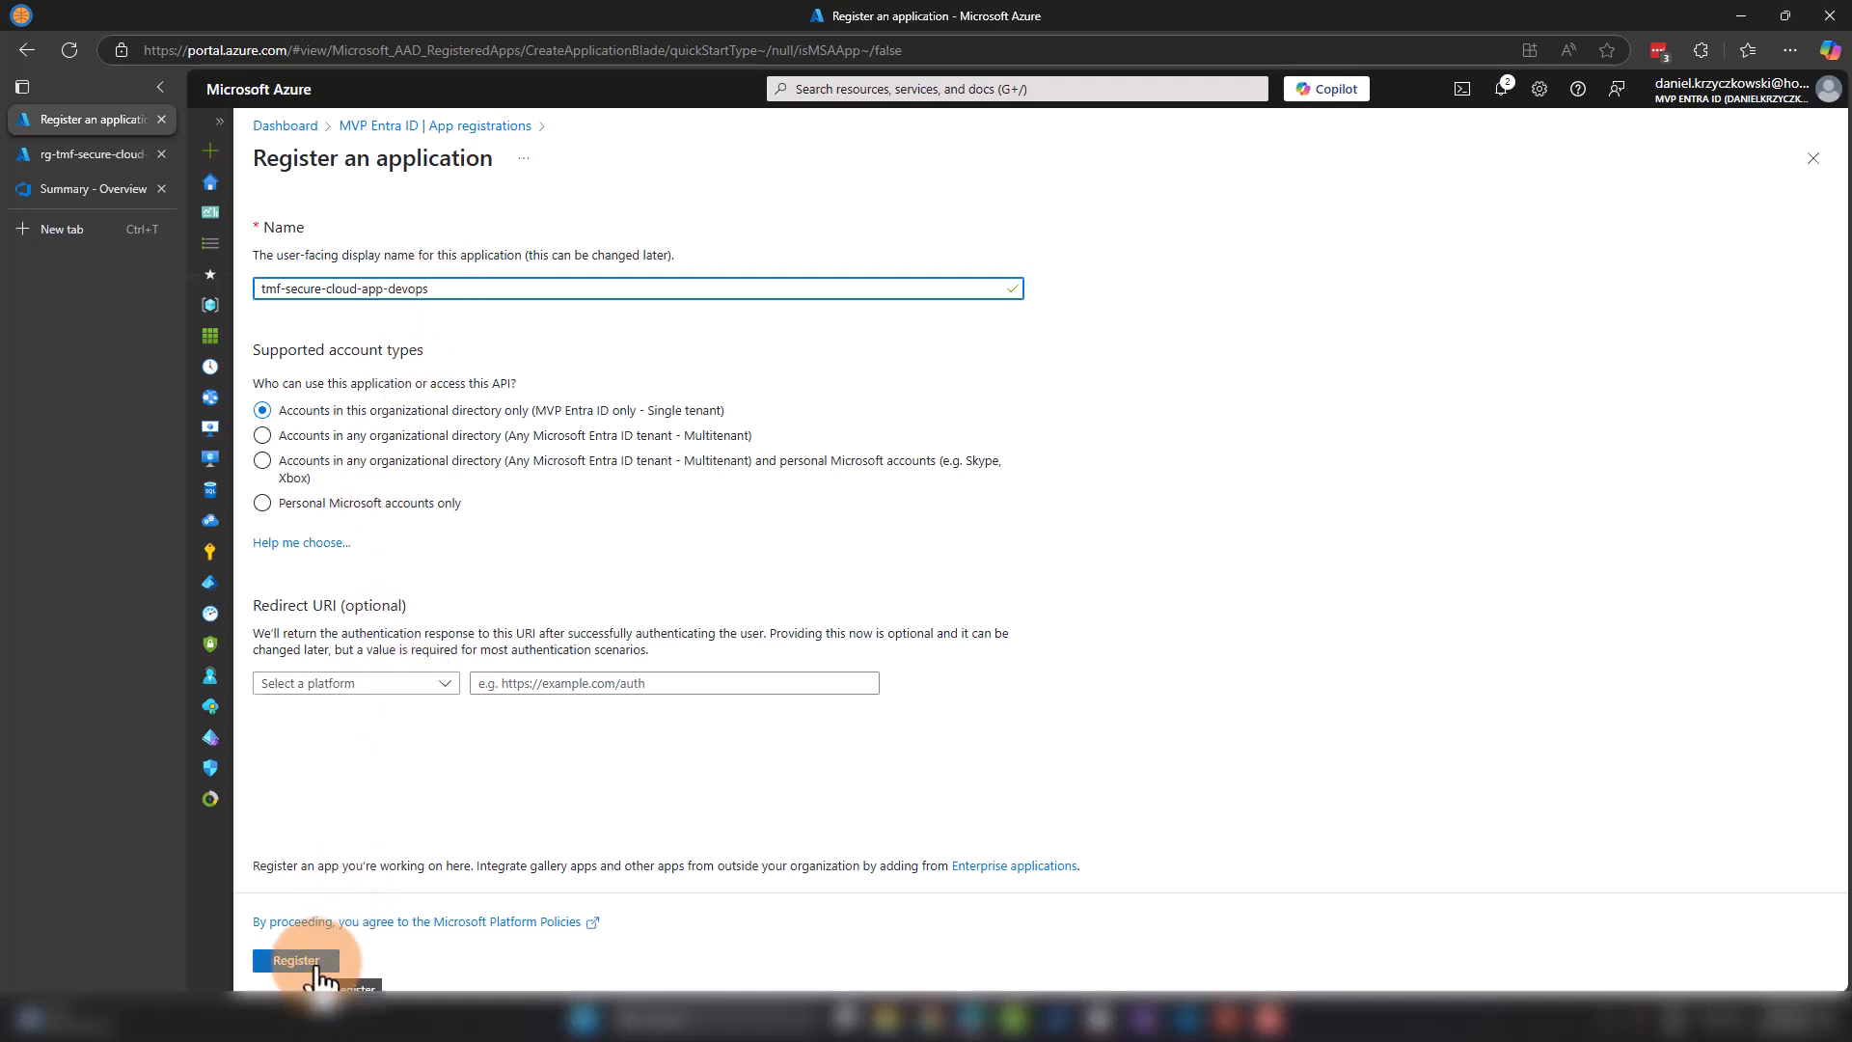
left_click(317, 966)
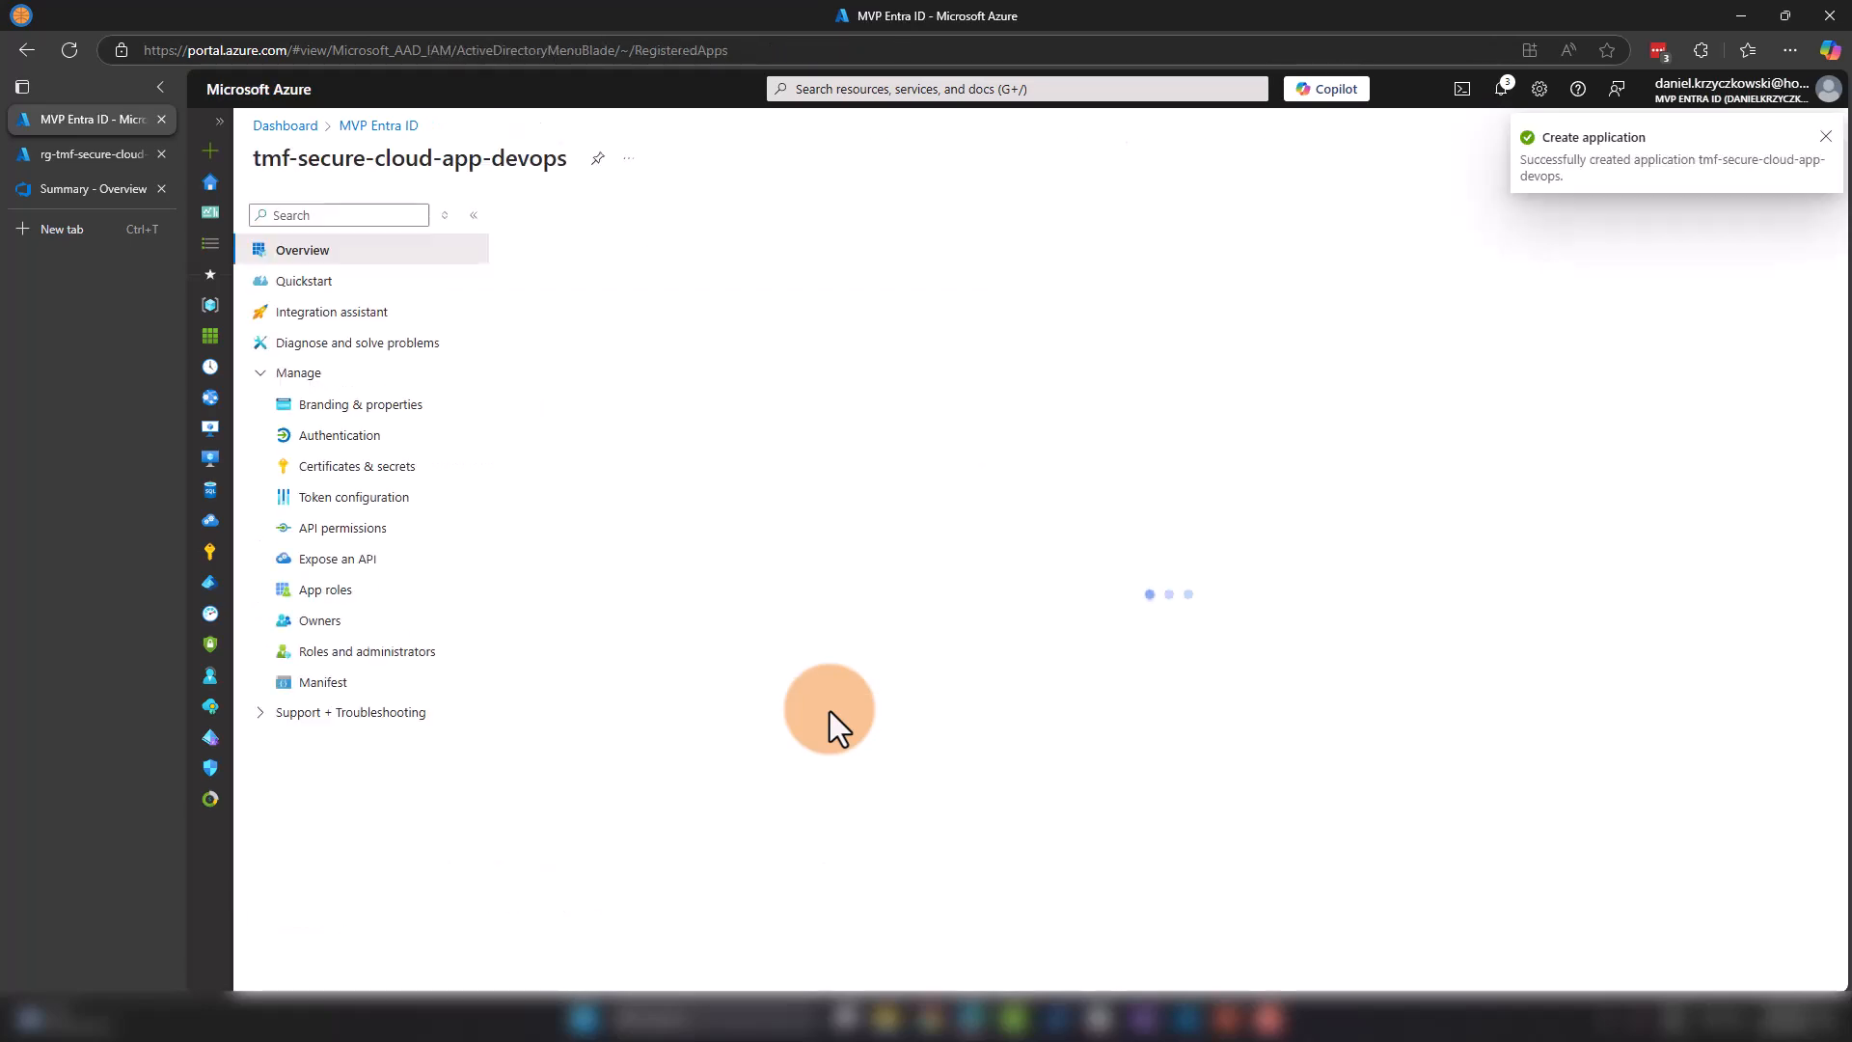
left_click(1826, 136)
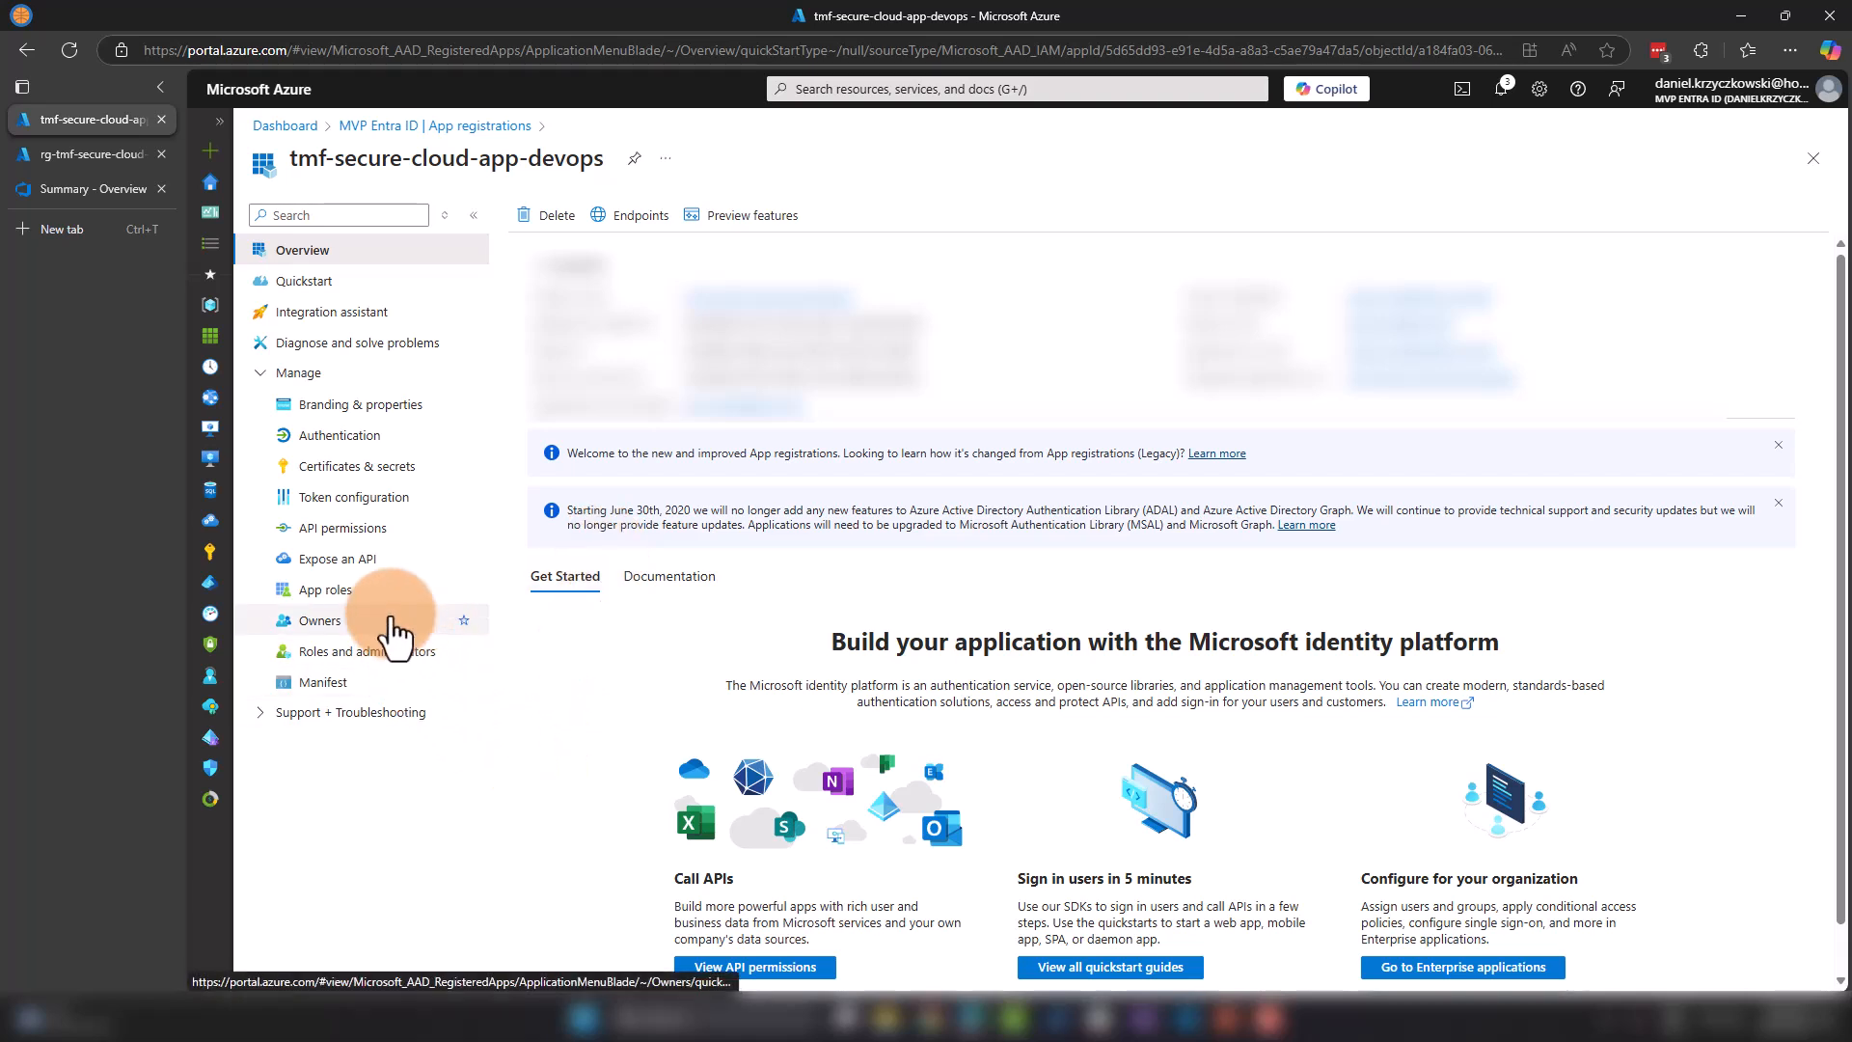
Step: Start a federated credential for the tmf-secure-cloud-app-devops registration with the Other issuer scenario and go through its empty fields
left_click(349, 473)
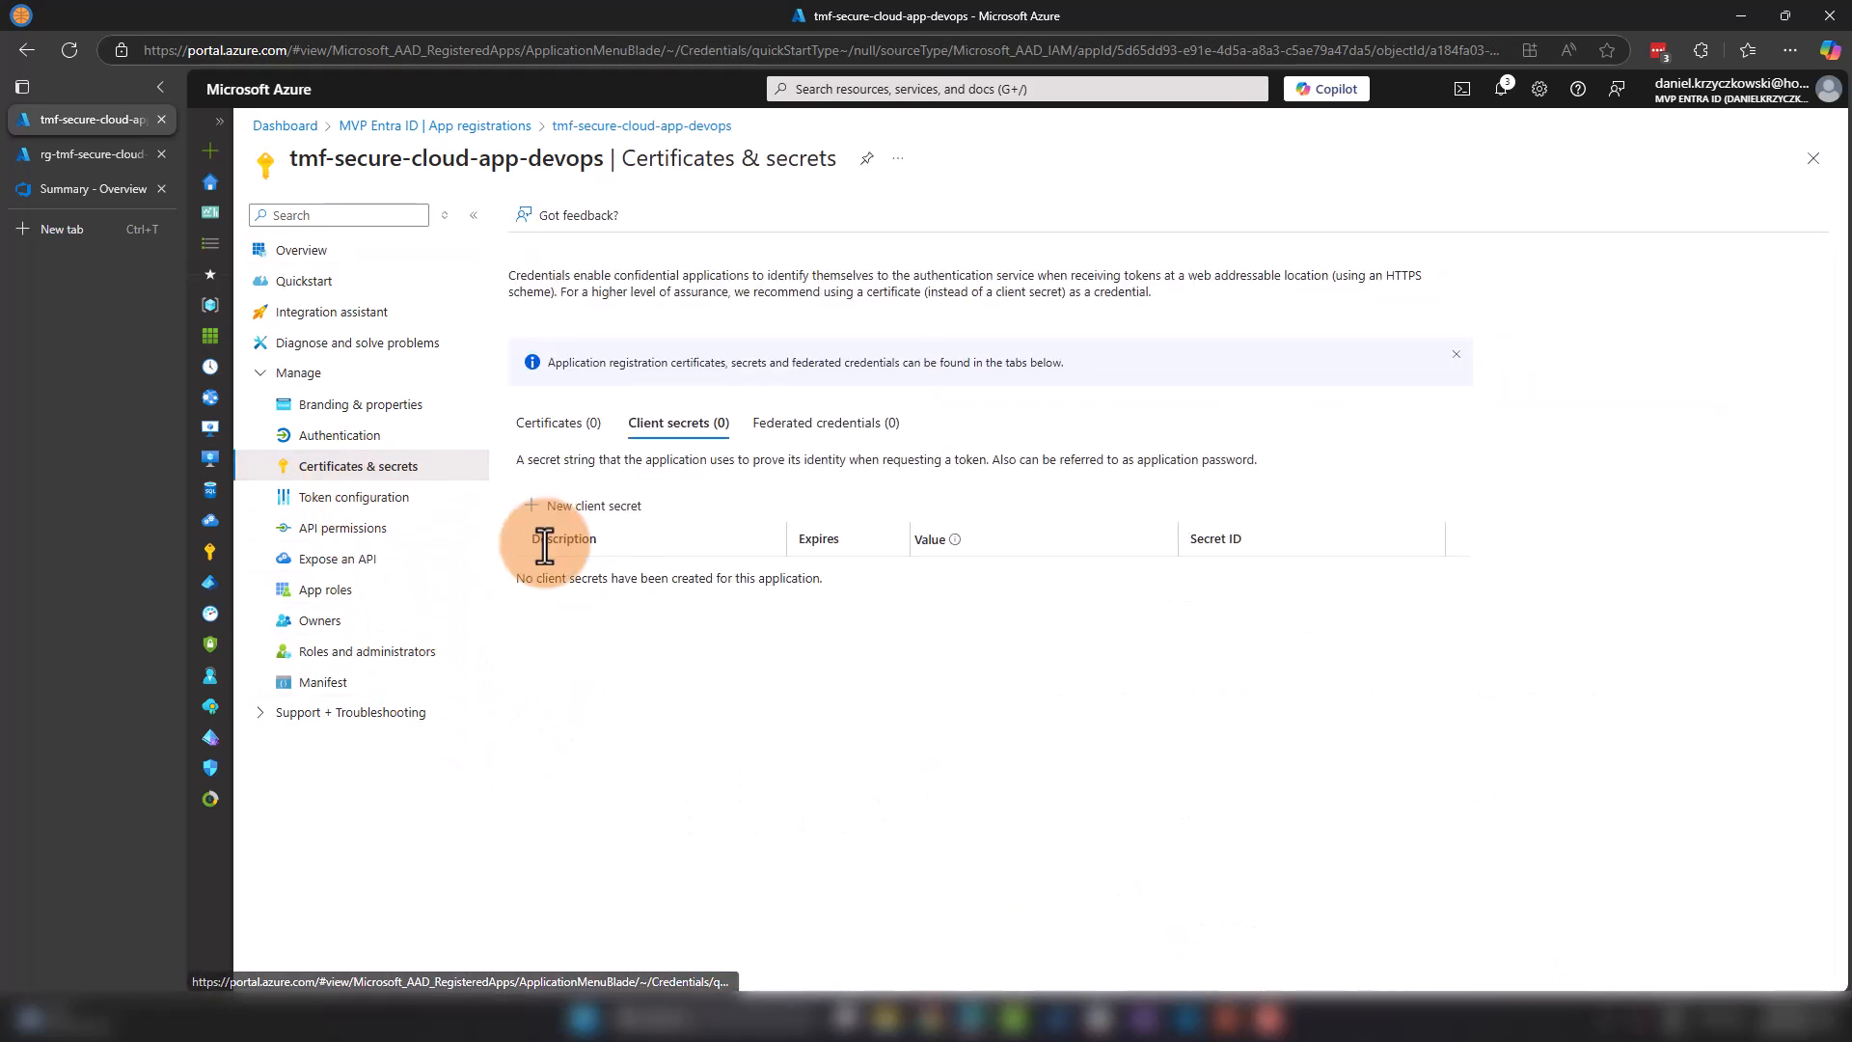
left_click(828, 429)
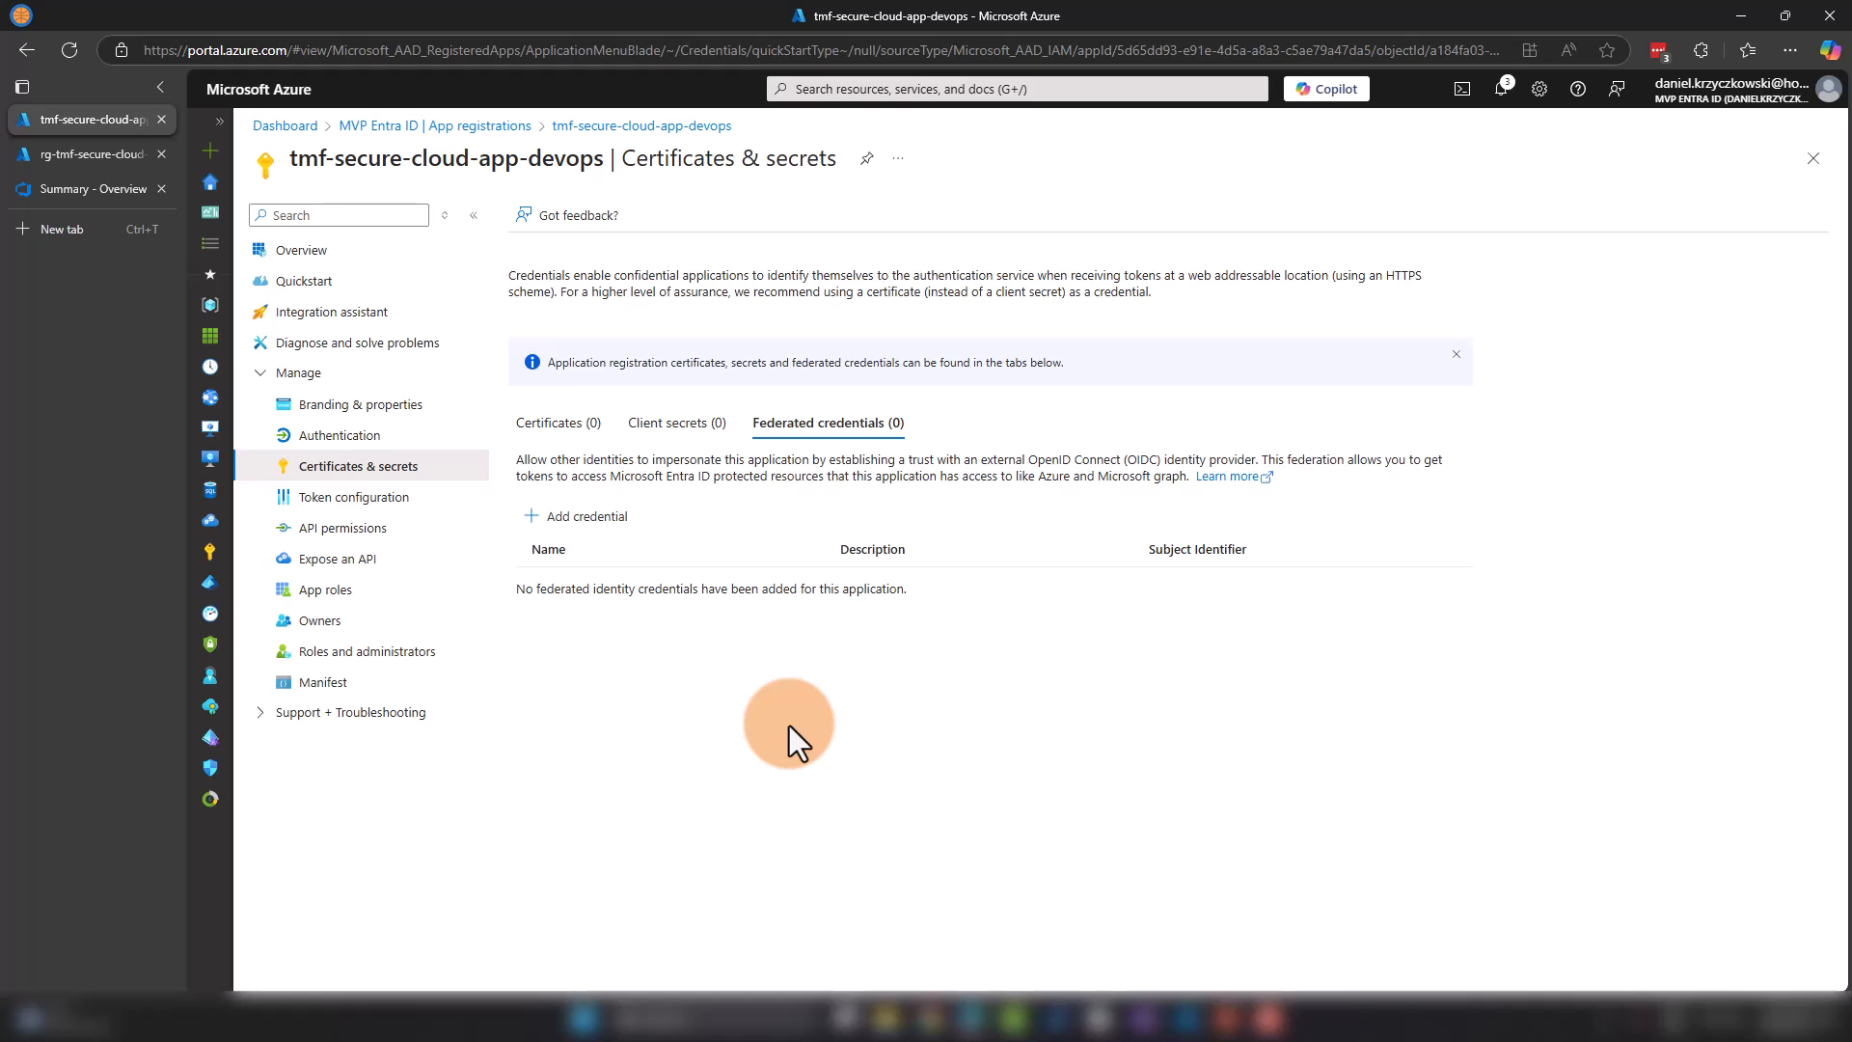
left_click(592, 519)
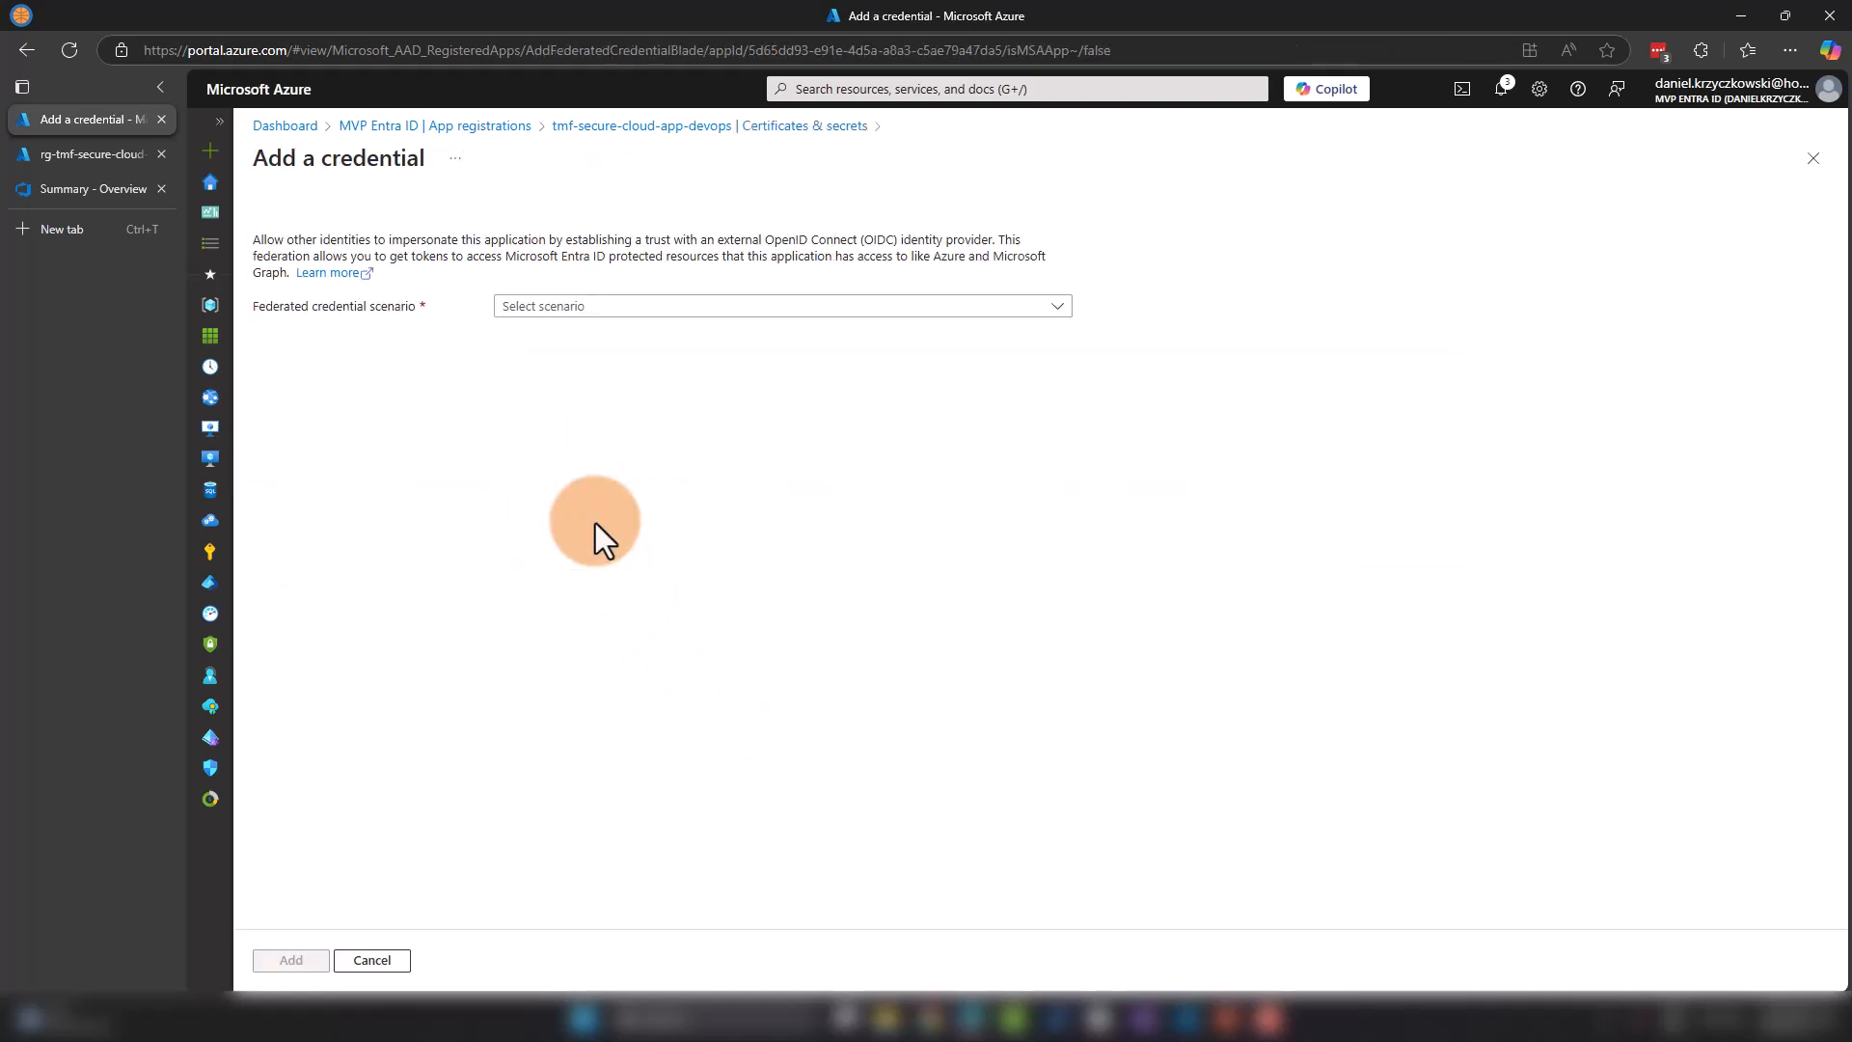
left_click(617, 307)
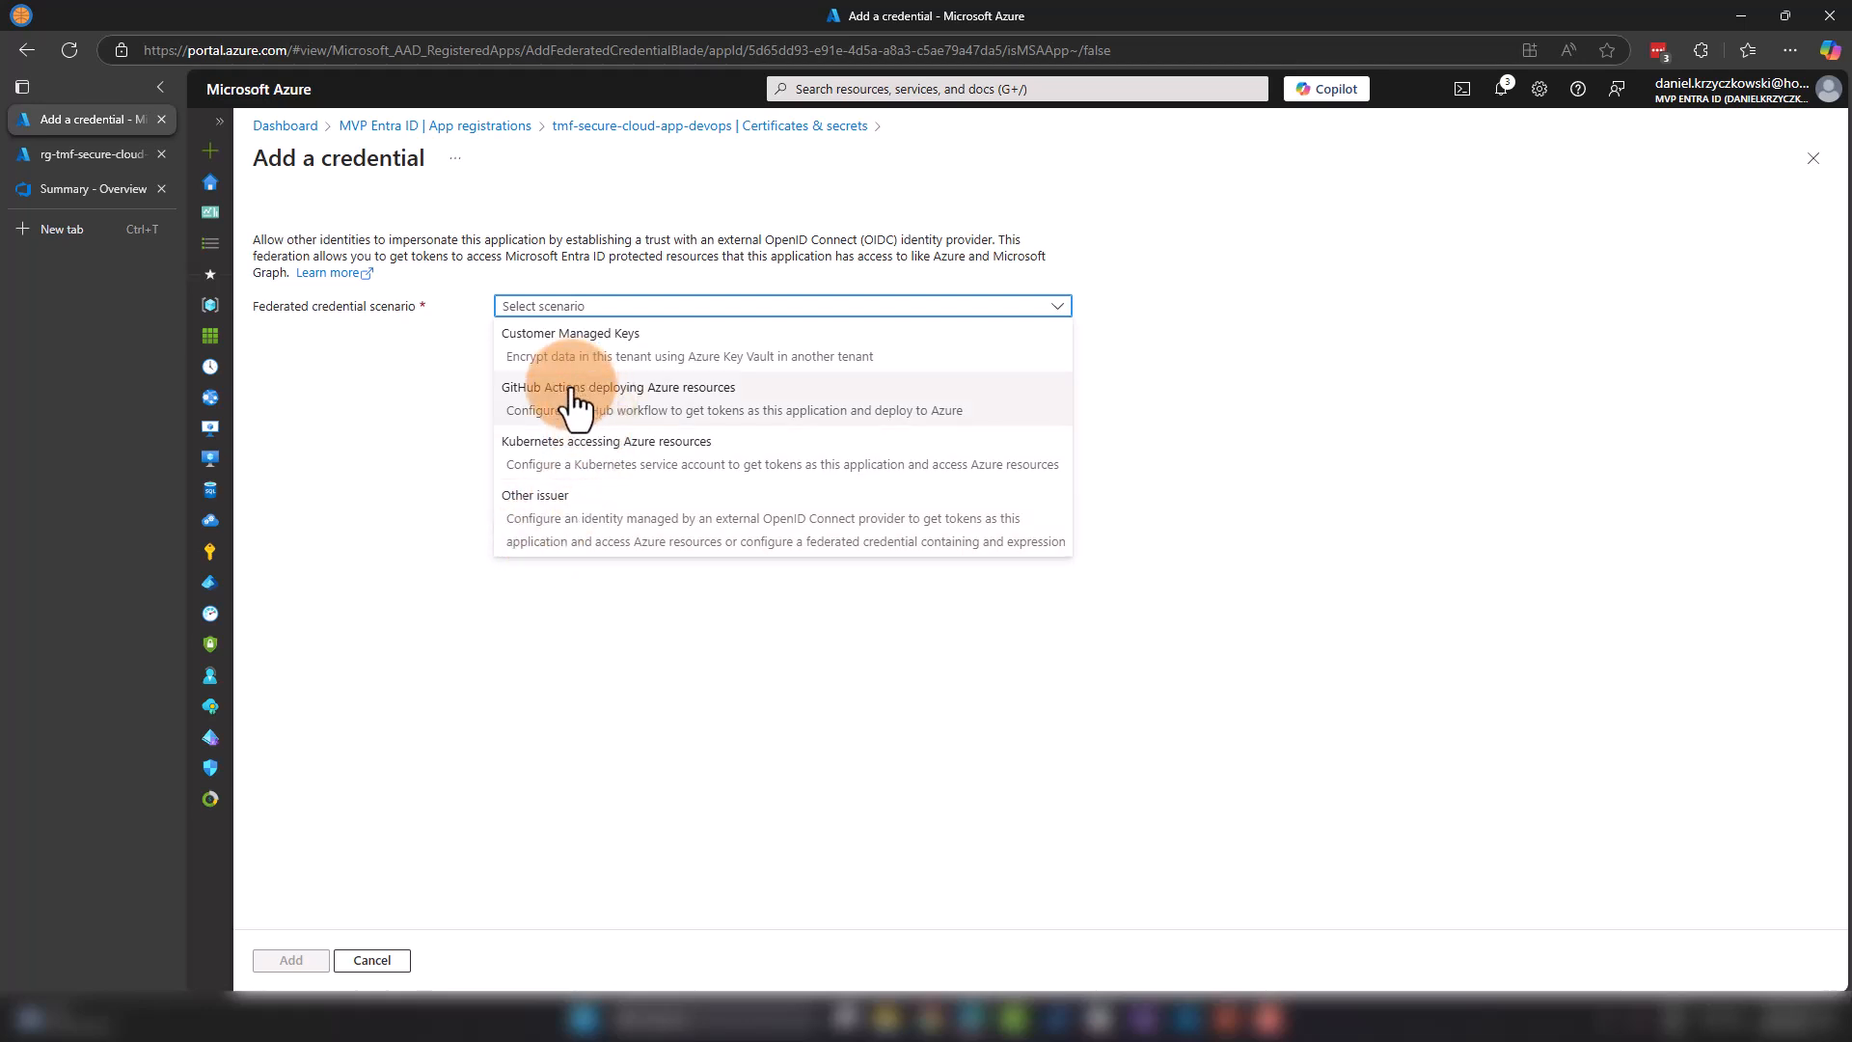
left_click(579, 531)
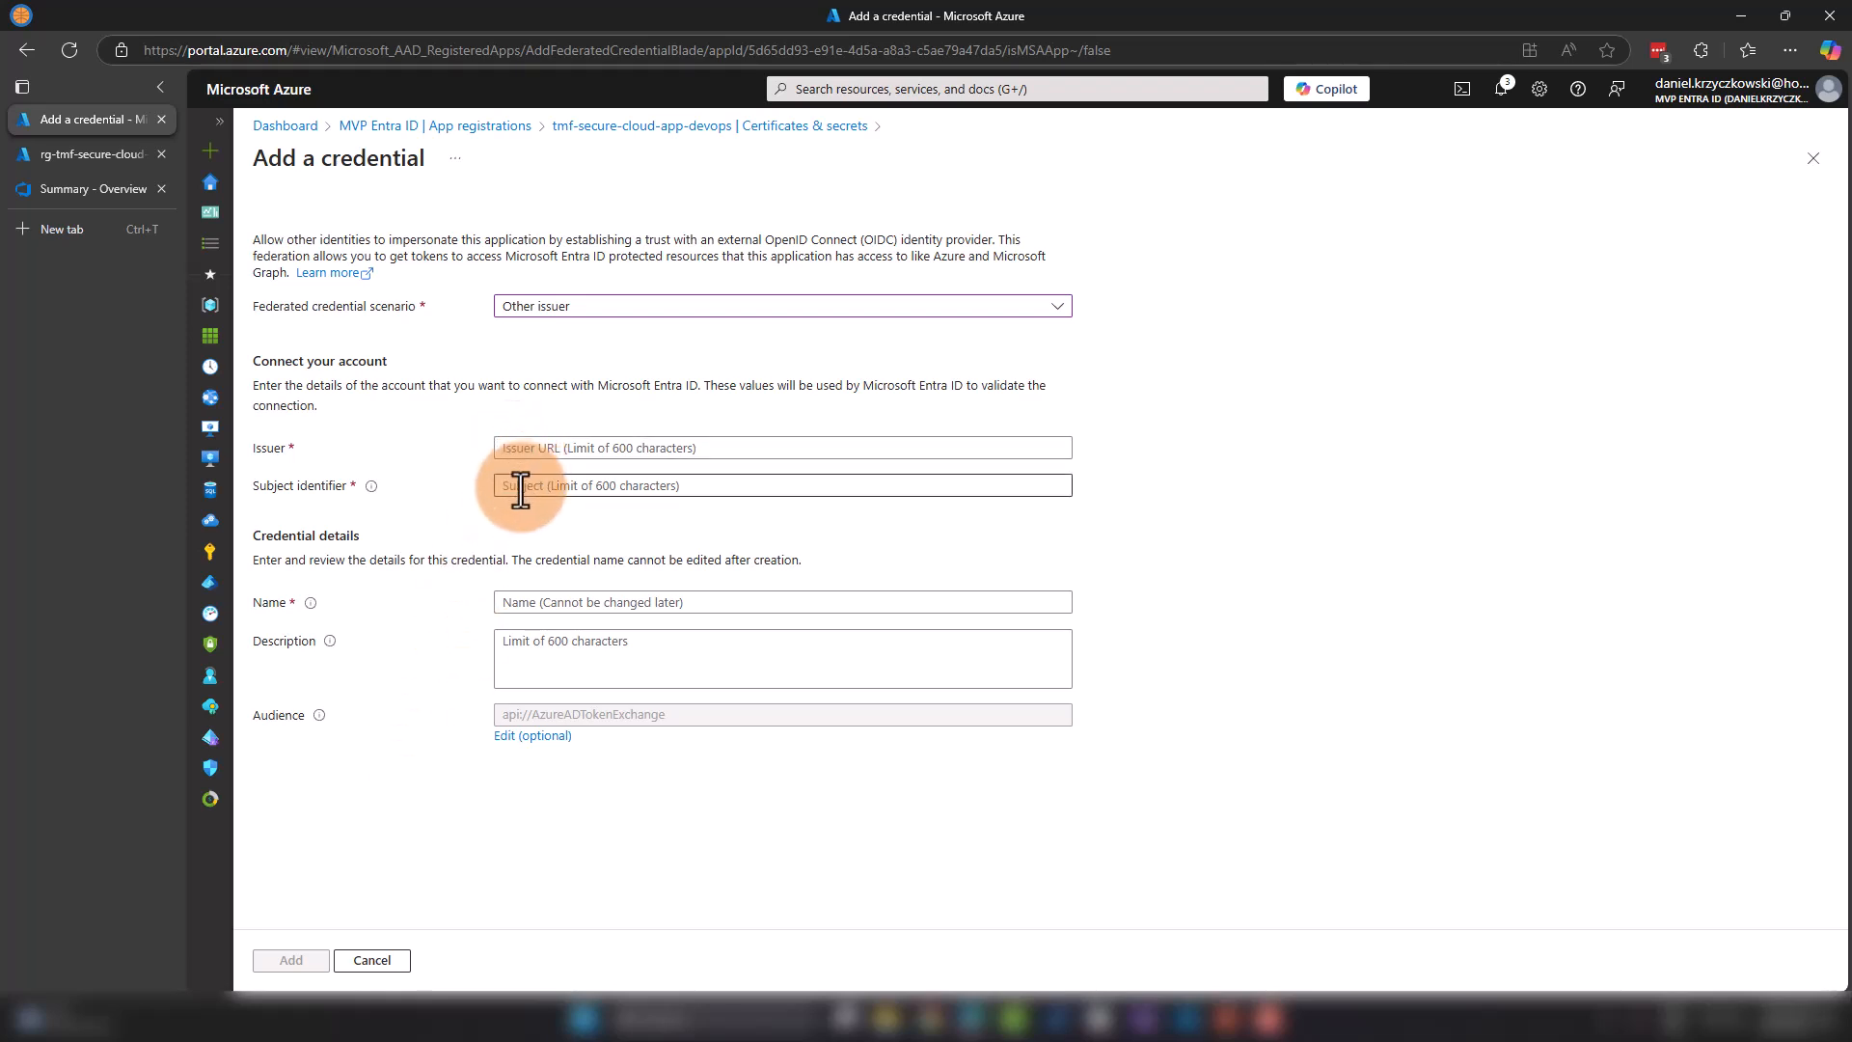
left_click(596, 606)
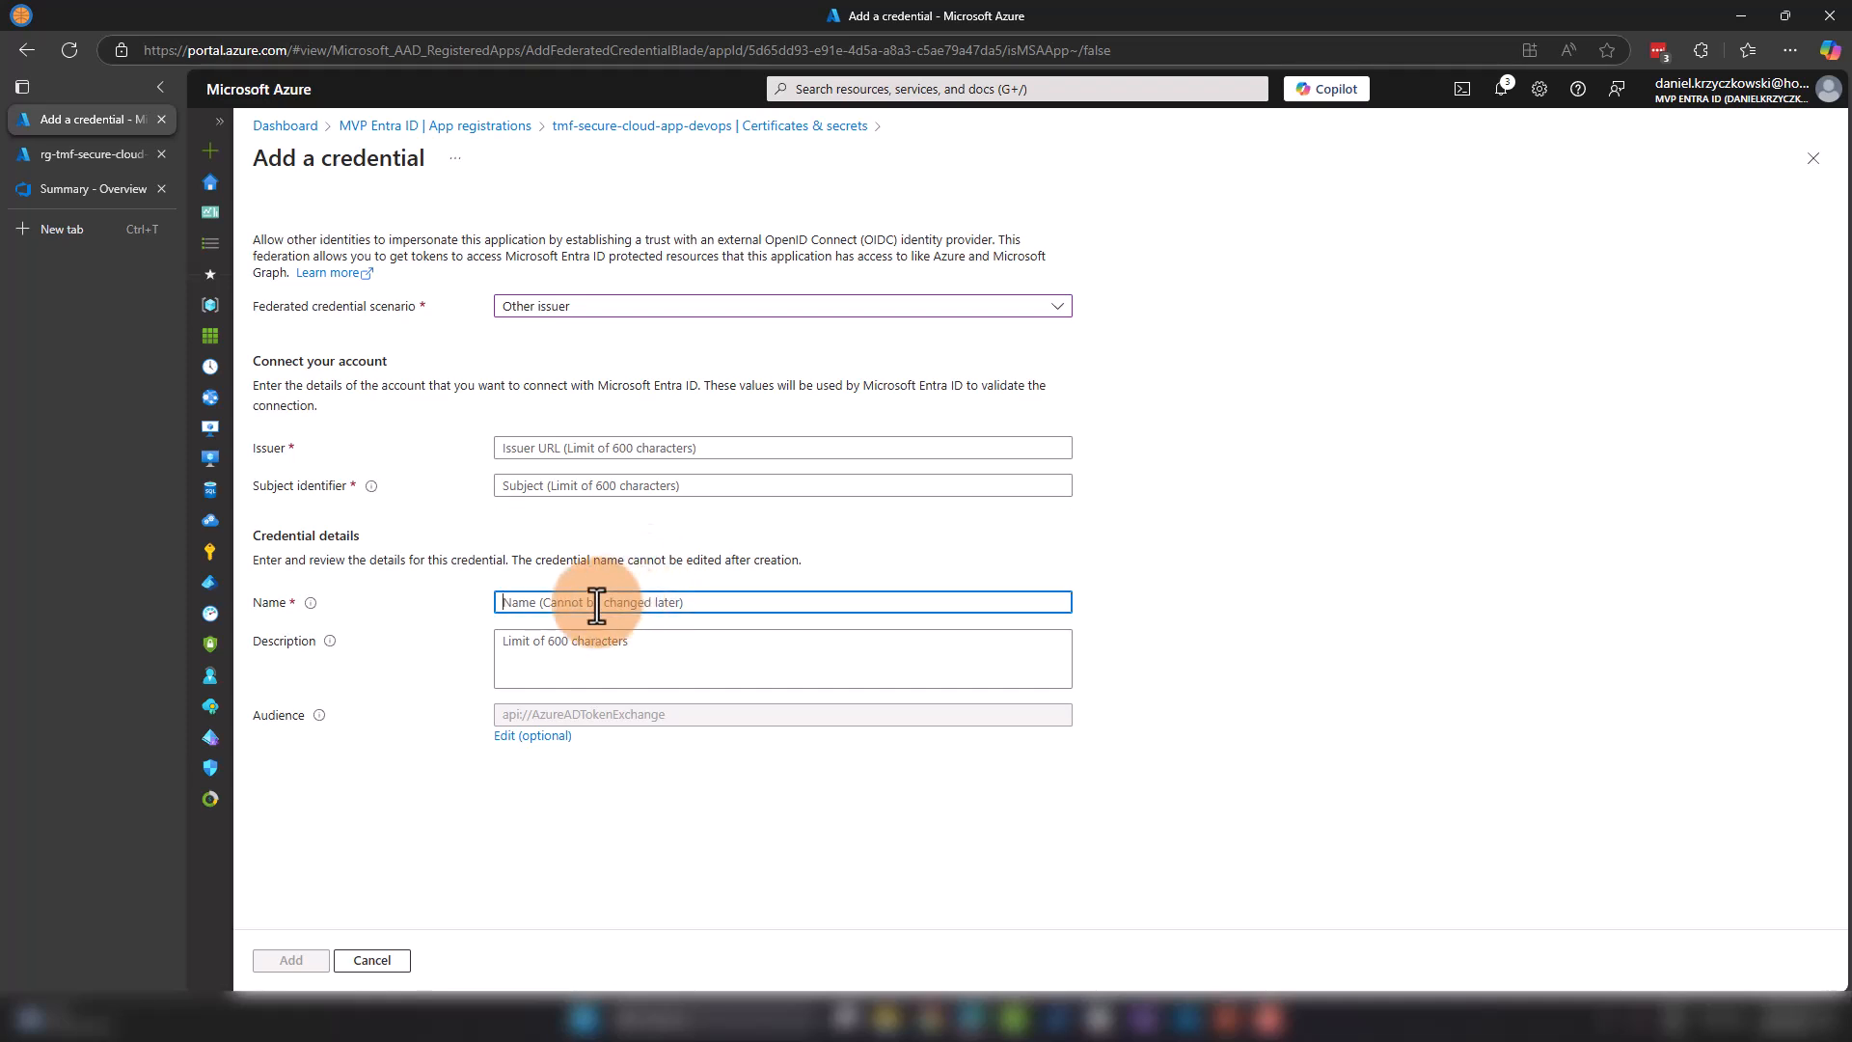
left_click(576, 656)
left_click(772, 824)
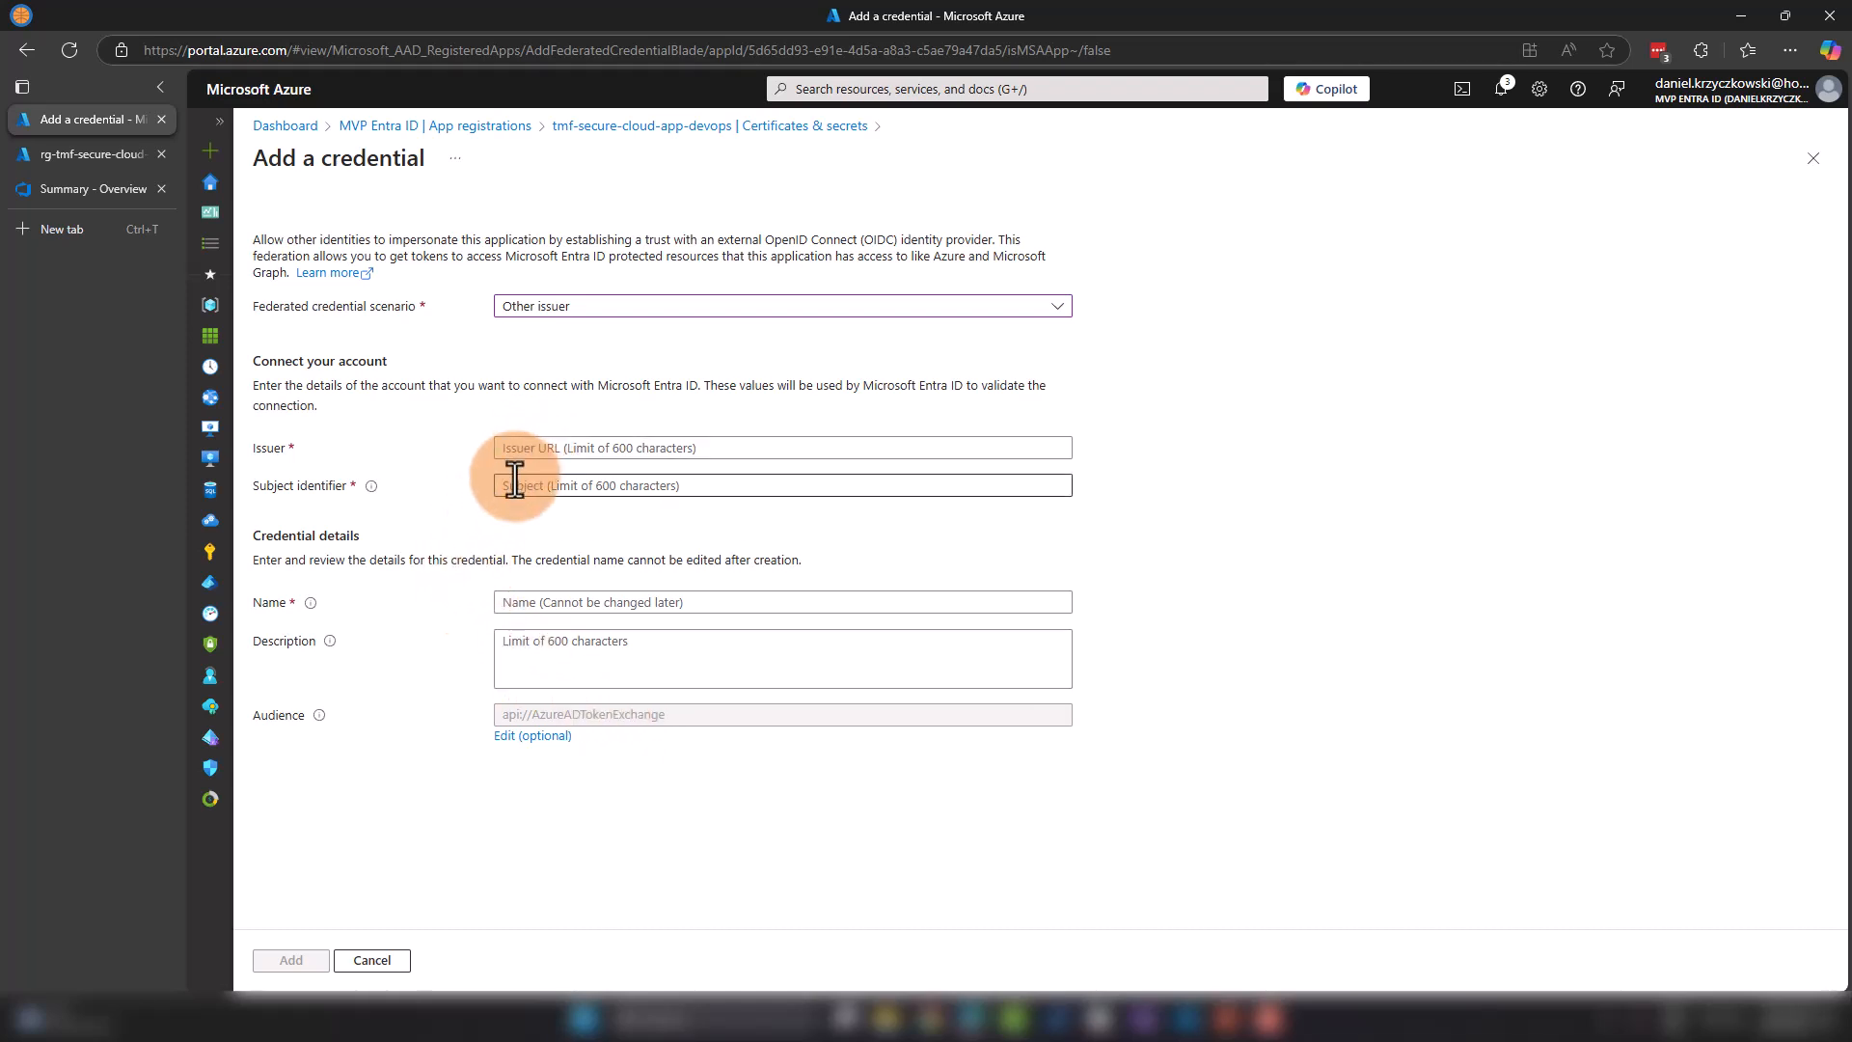
left_click(589, 490)
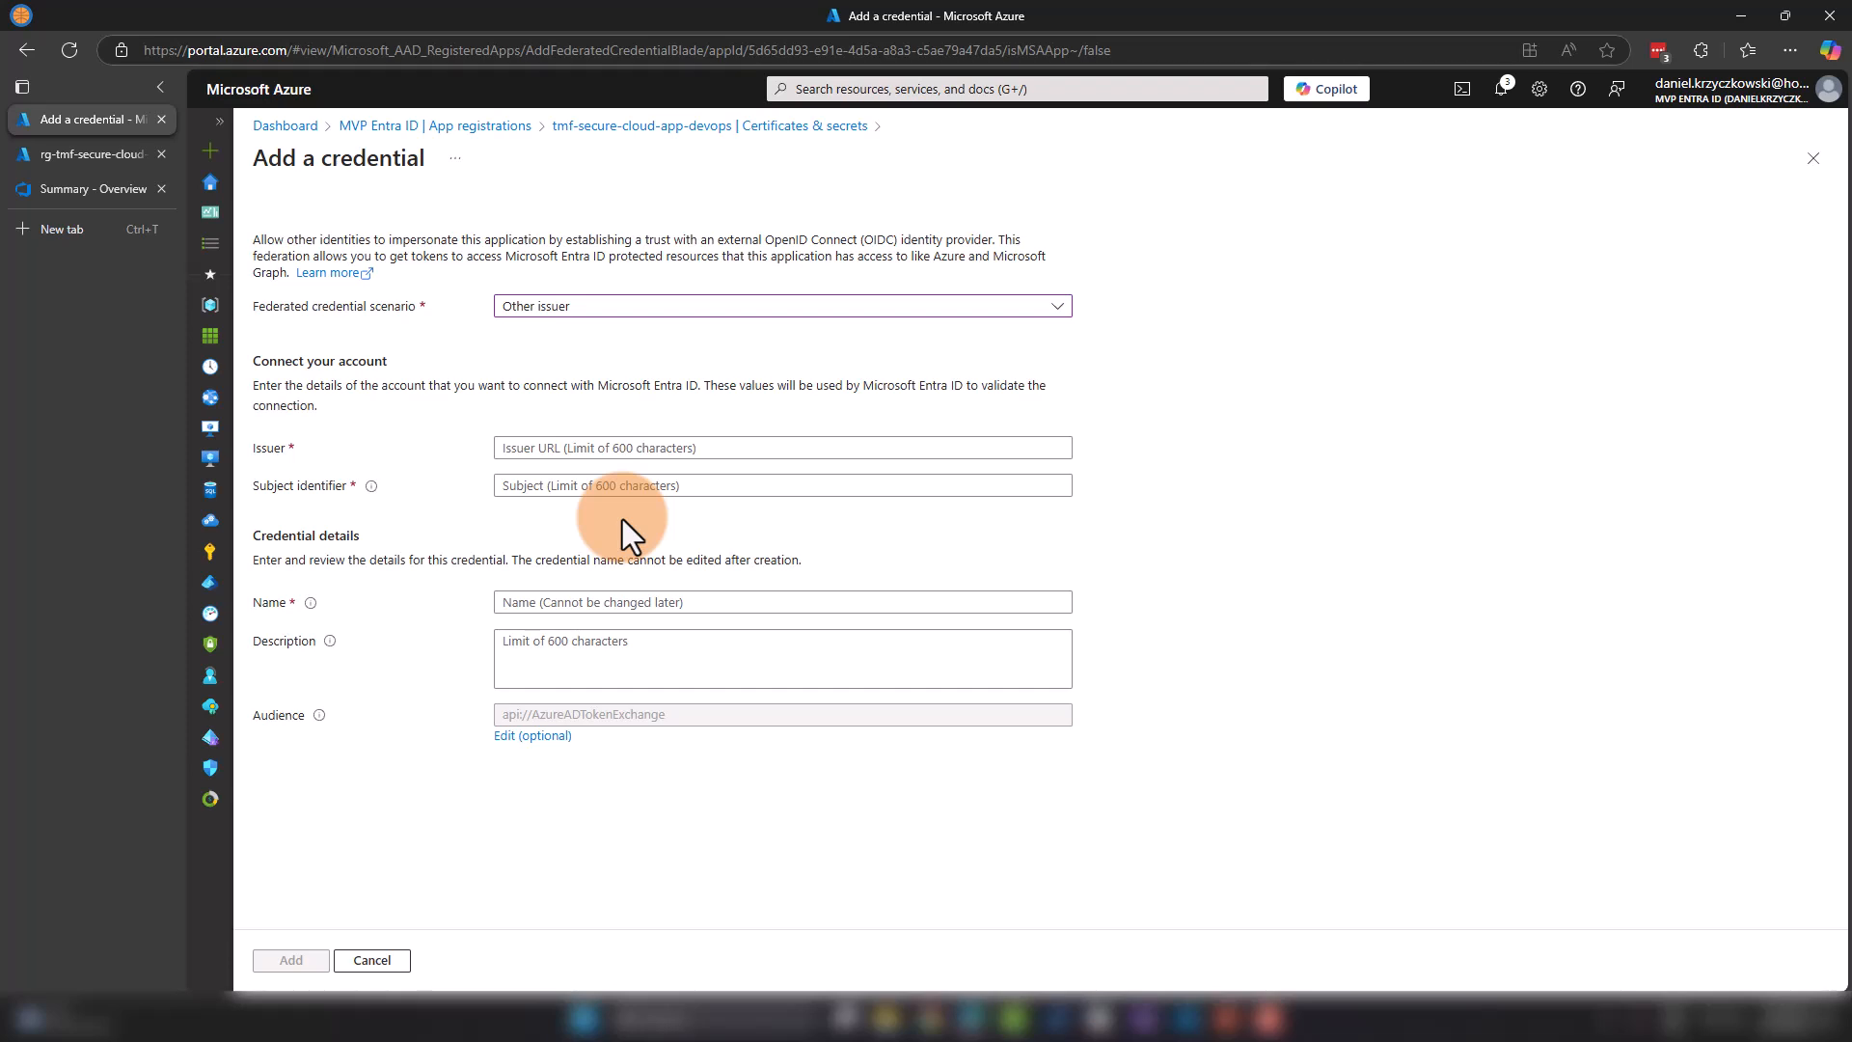
Step: Open the federated credentials of the managed identity id-tmf-sec-cloud-app-automation-dev in the rg-tmf-secure-cloud-dev resource group
left_click(105, 156)
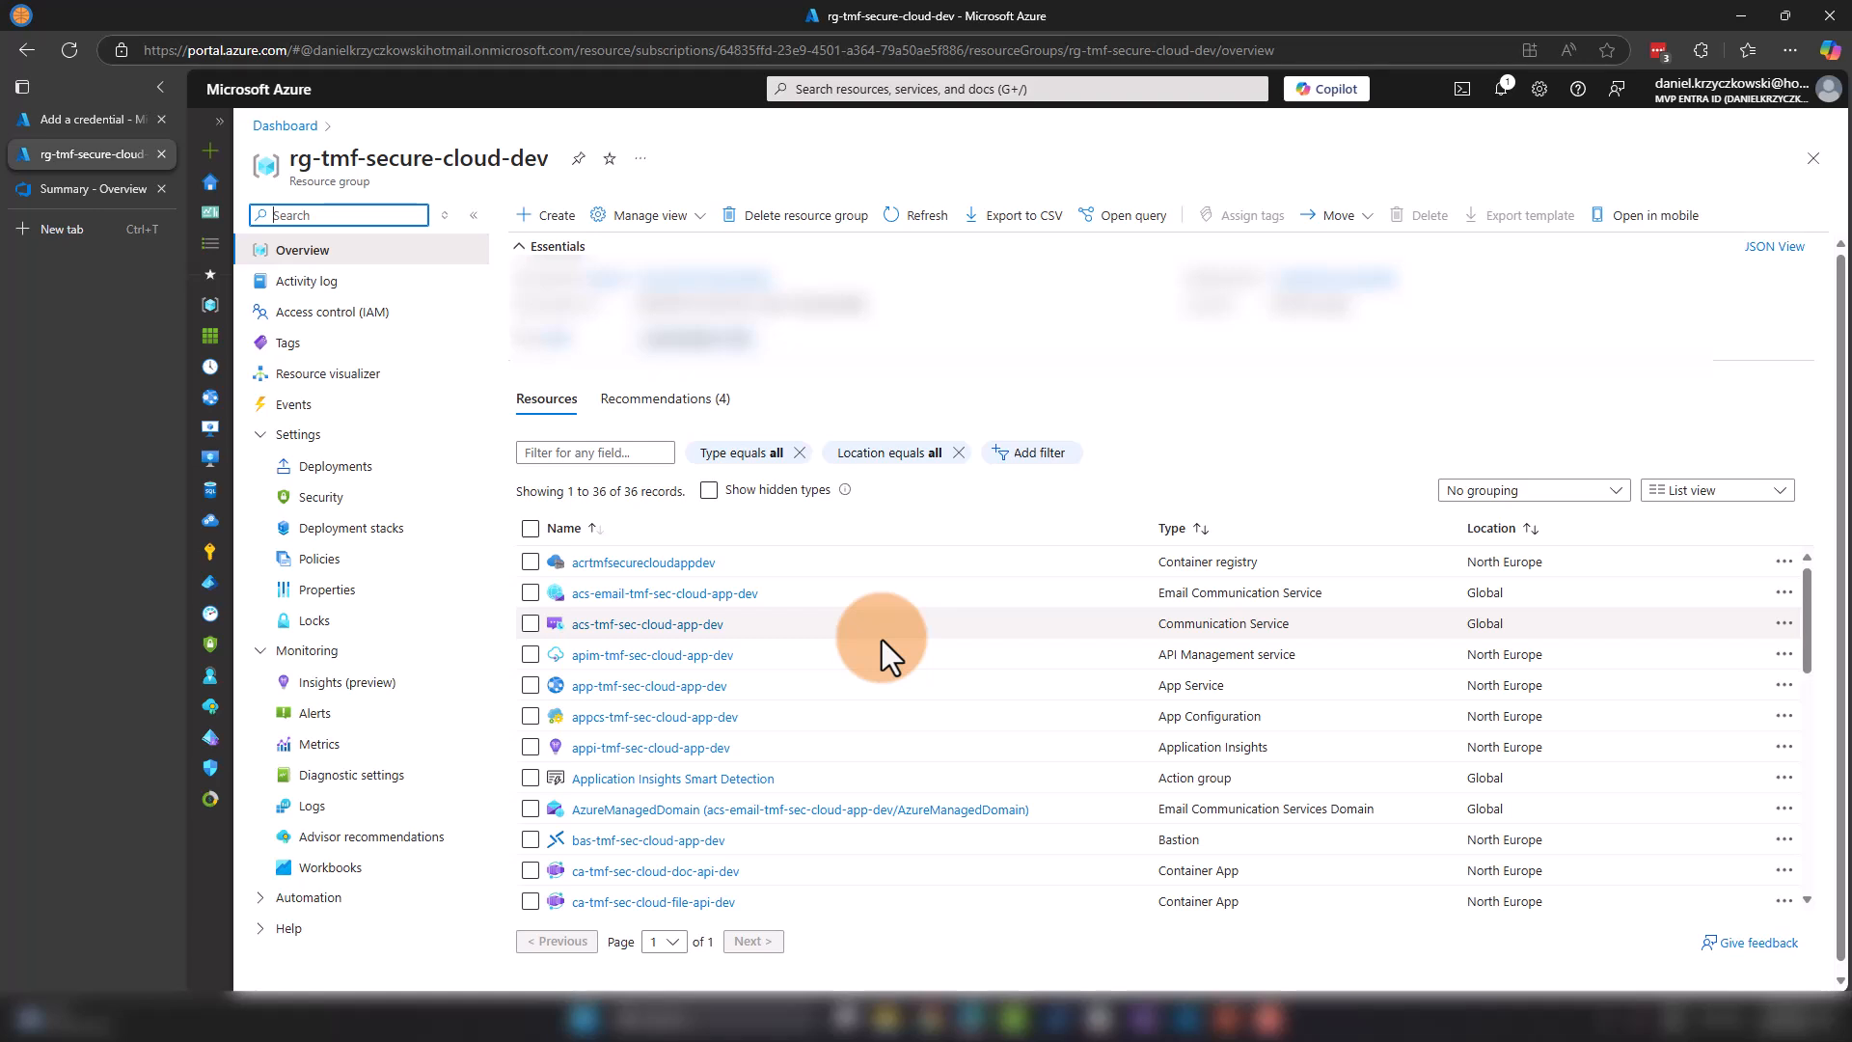
scroll(881, 640, "down", 5)
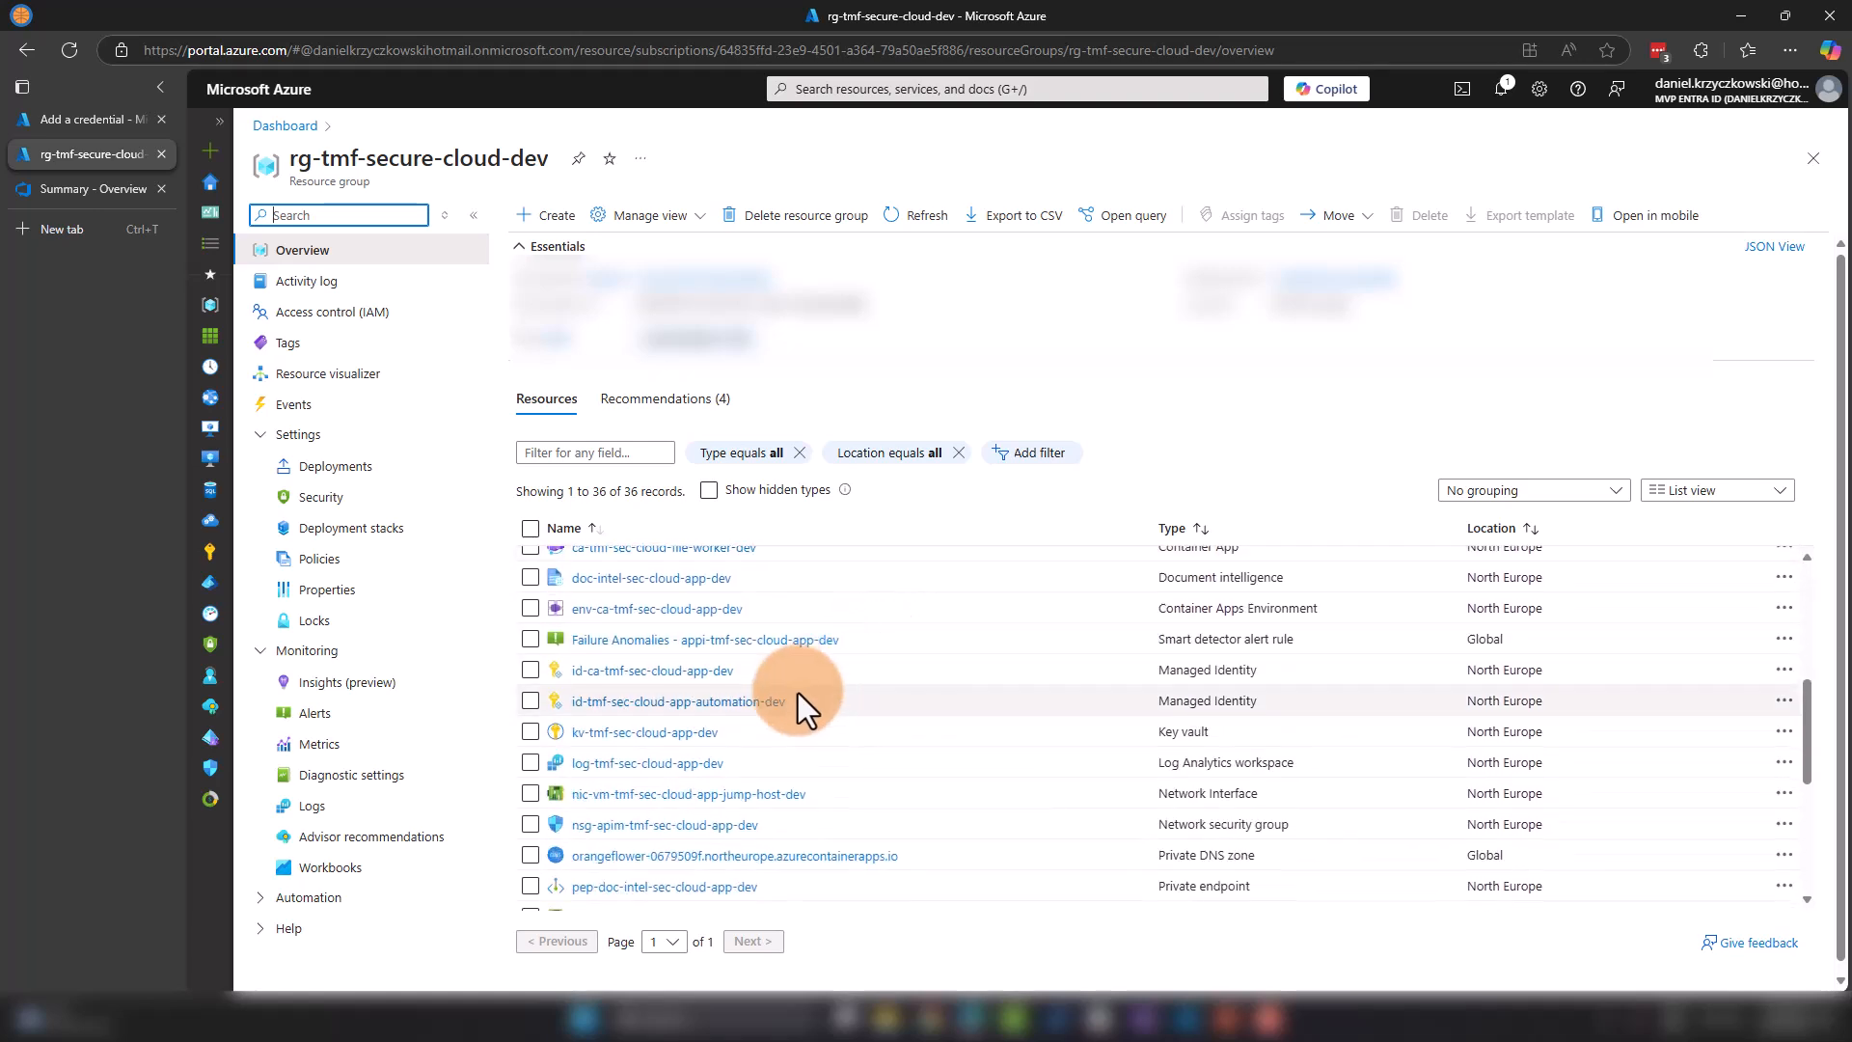
left_click(719, 704)
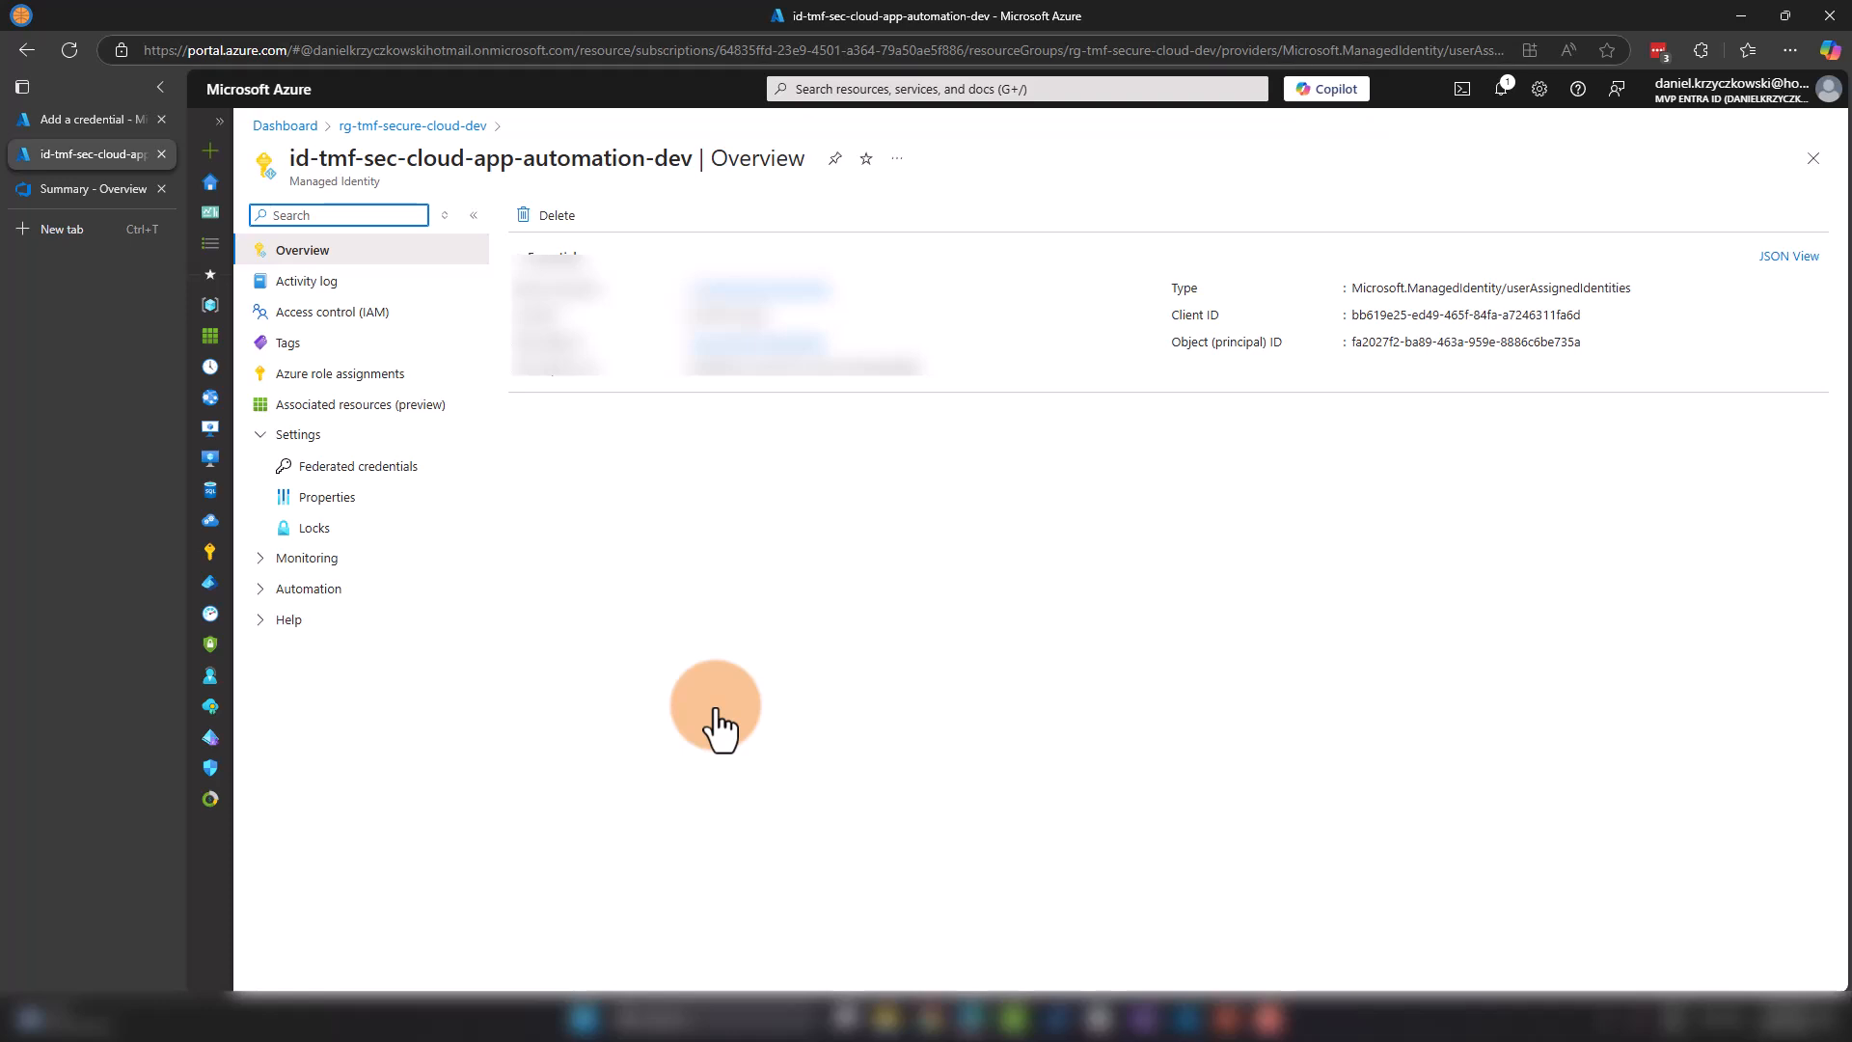
left_click(367, 471)
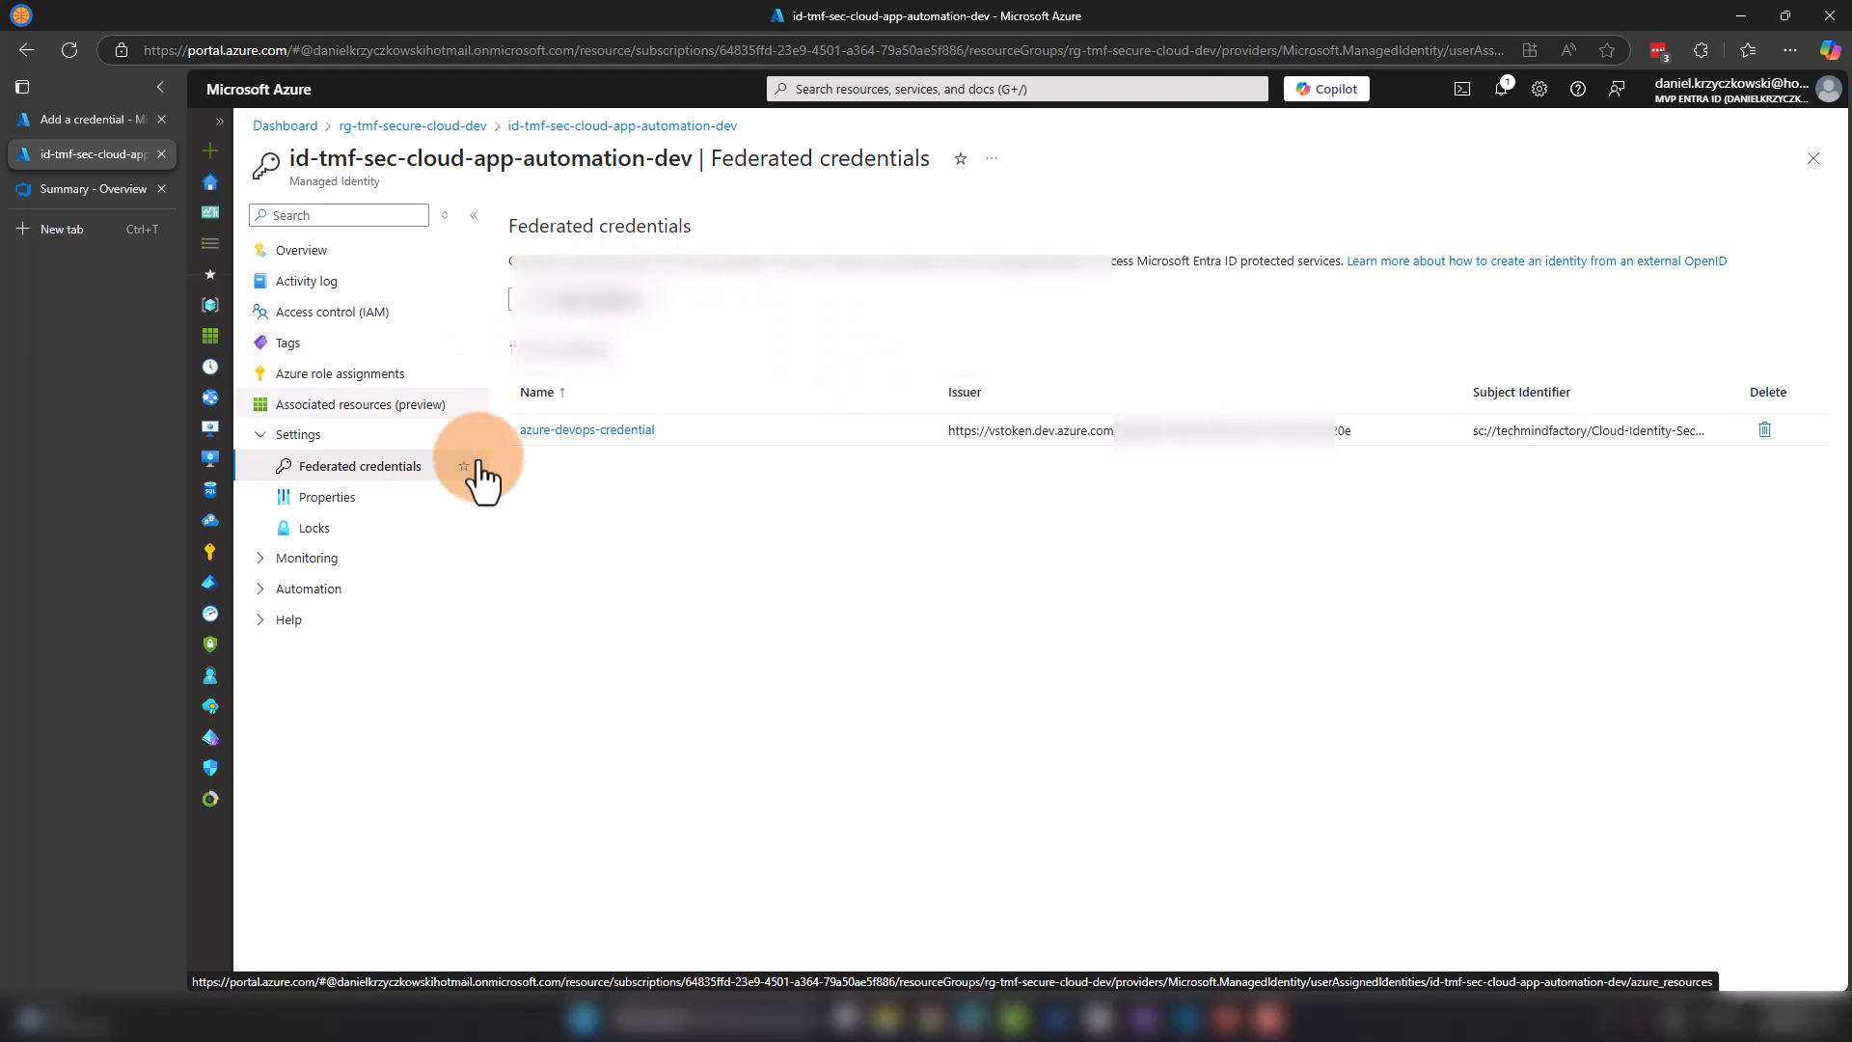
Step: Bring up a new federated credential form for the managed identity with the Other scenario
left_click(622, 299)
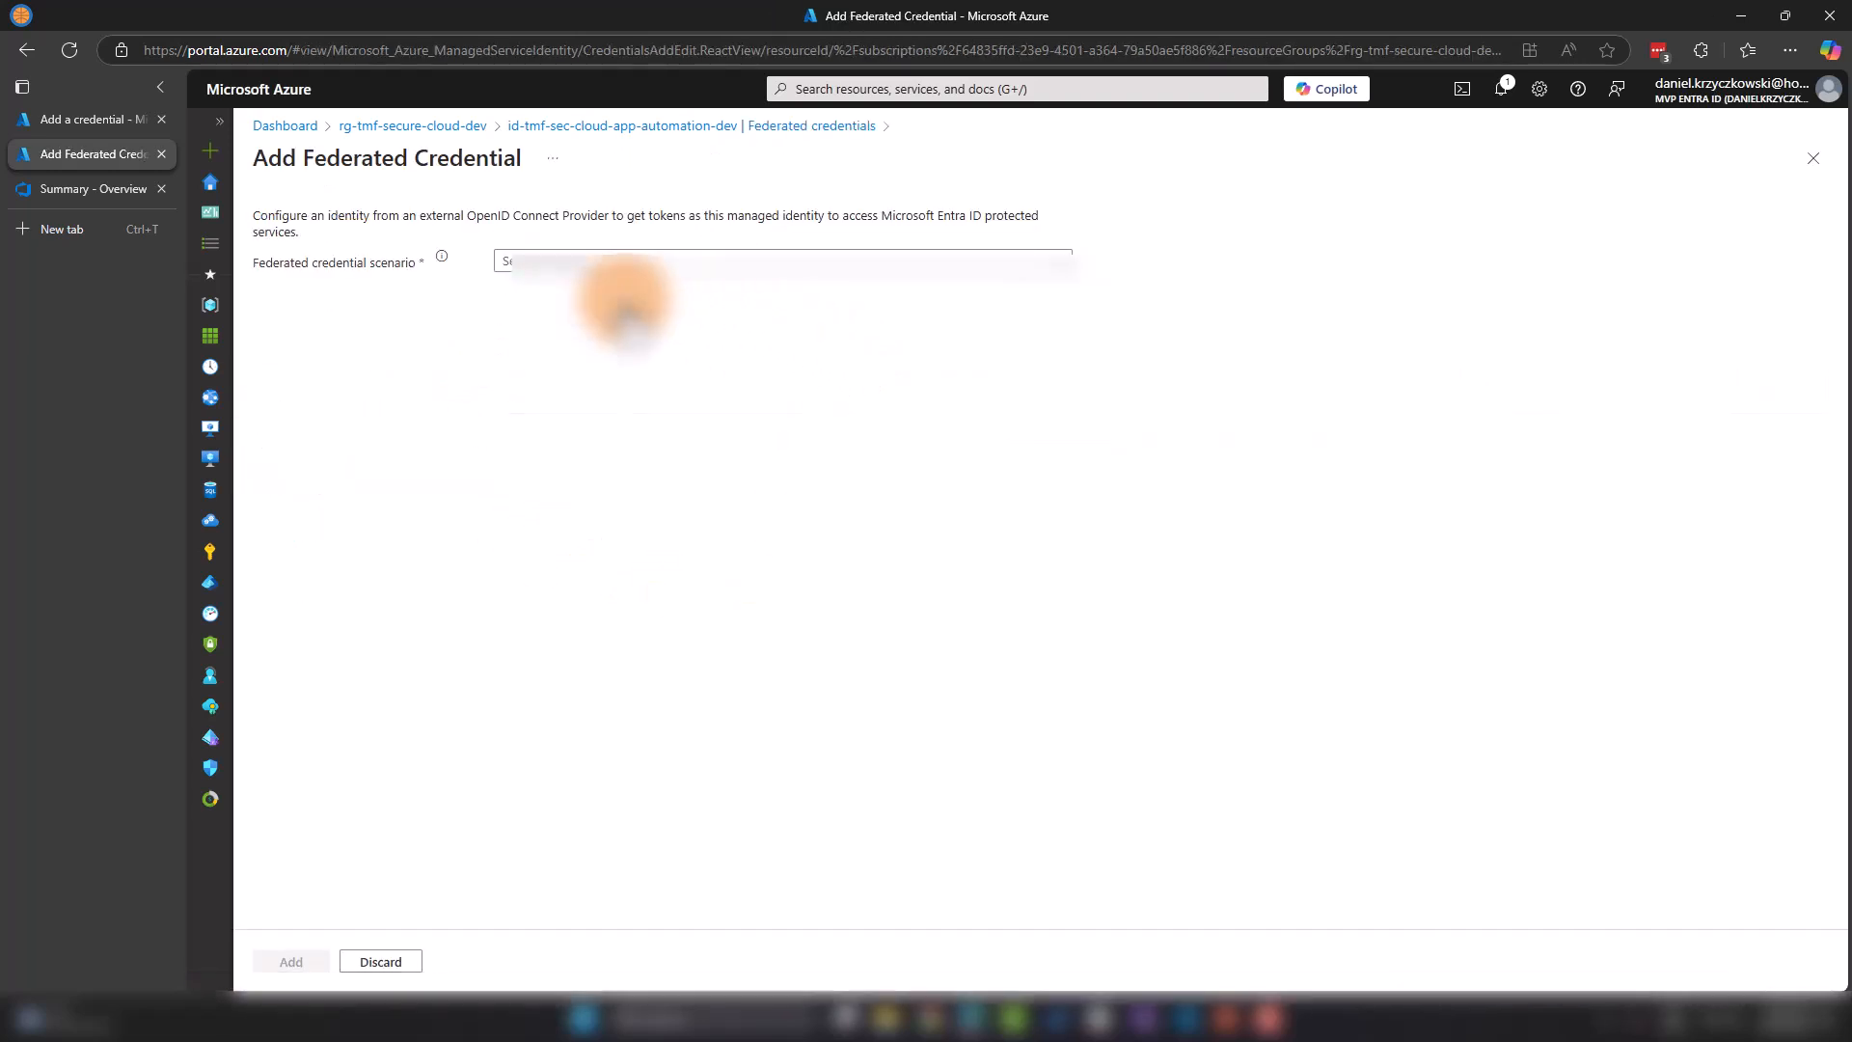
left_click(606, 264)
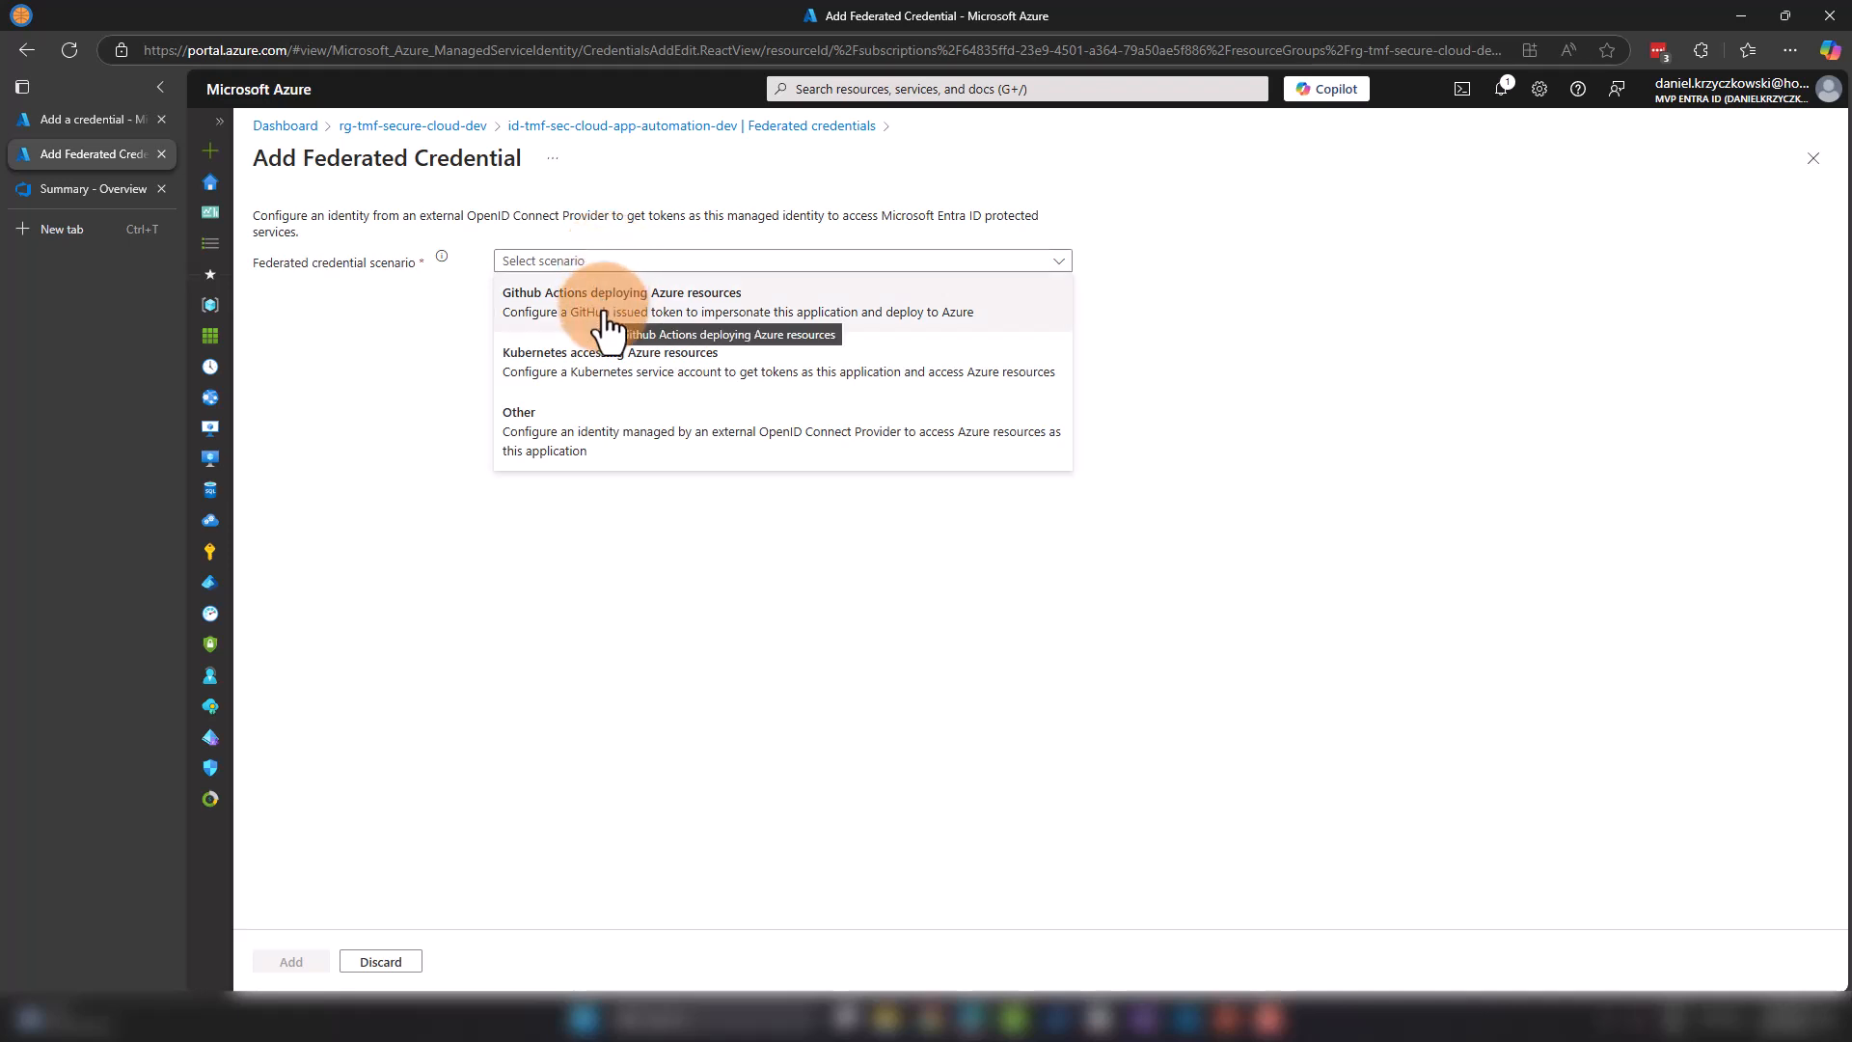
left_click(576, 451)
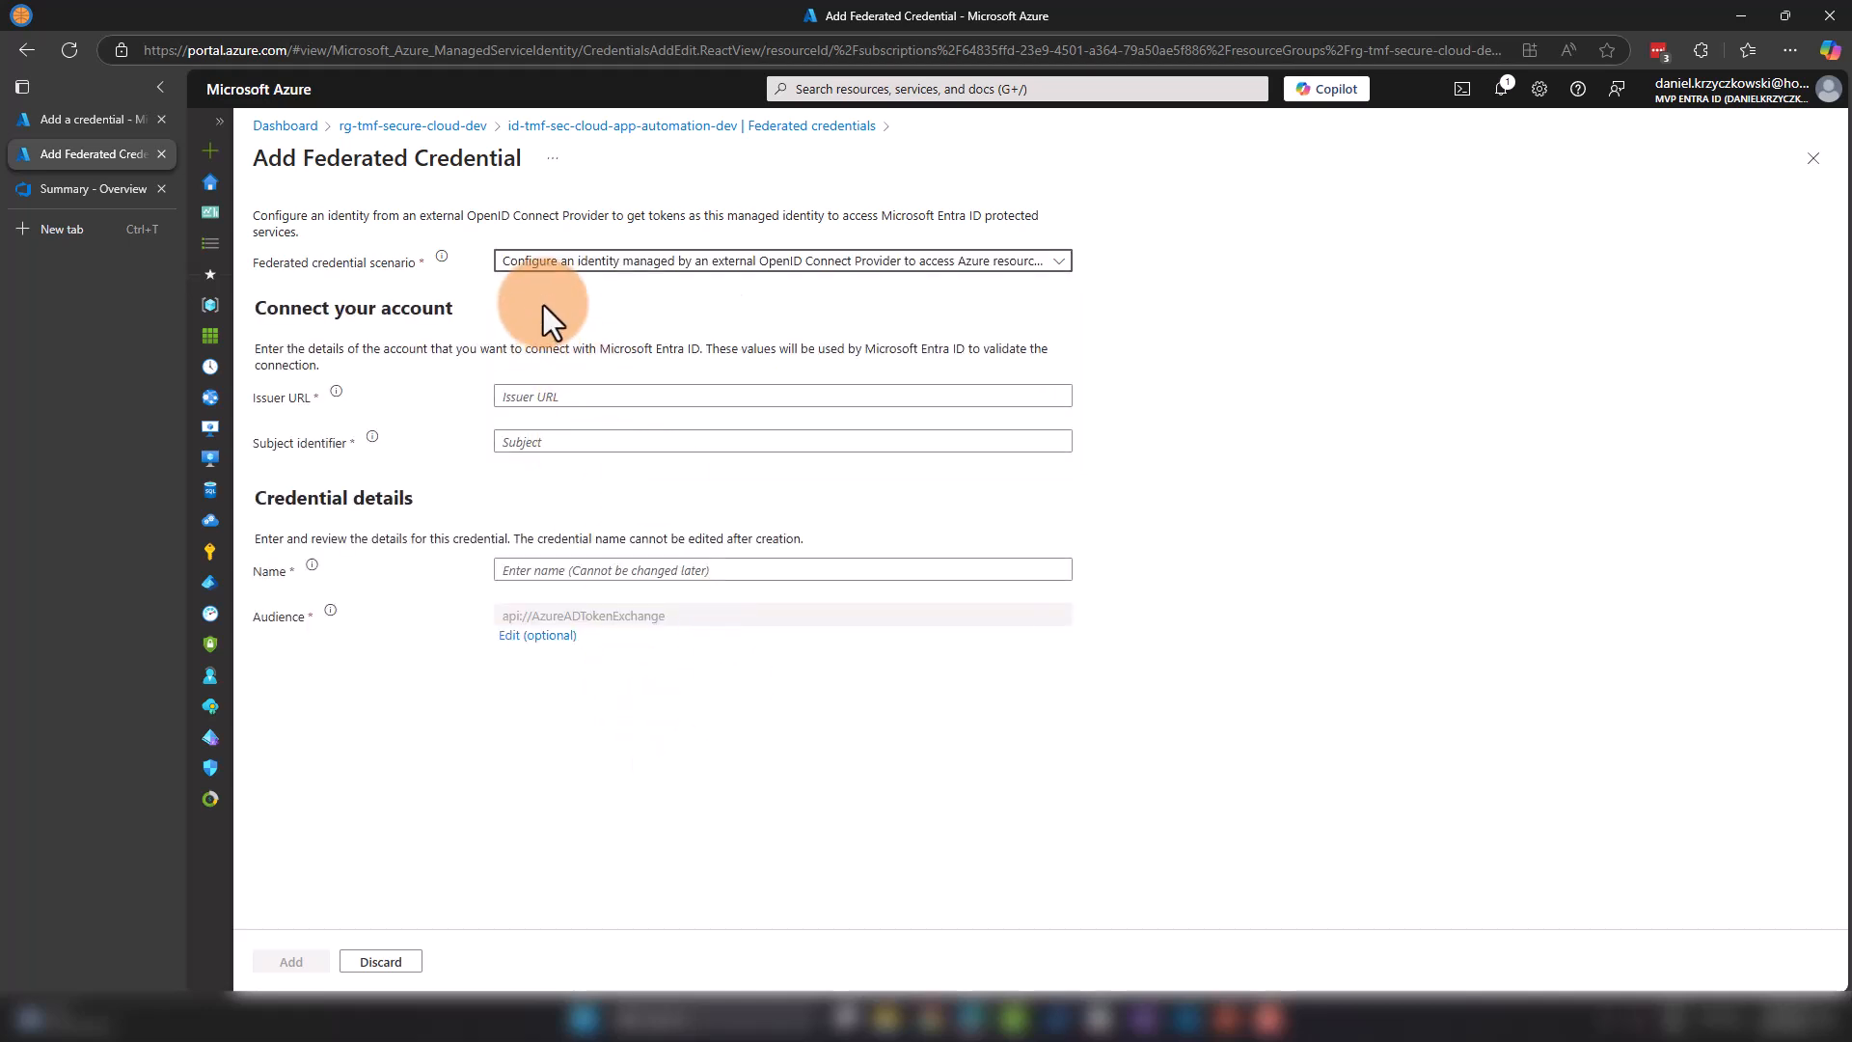
Step: Compare the federated credential form of the app registration with that of the managed identity
left_click(59, 119)
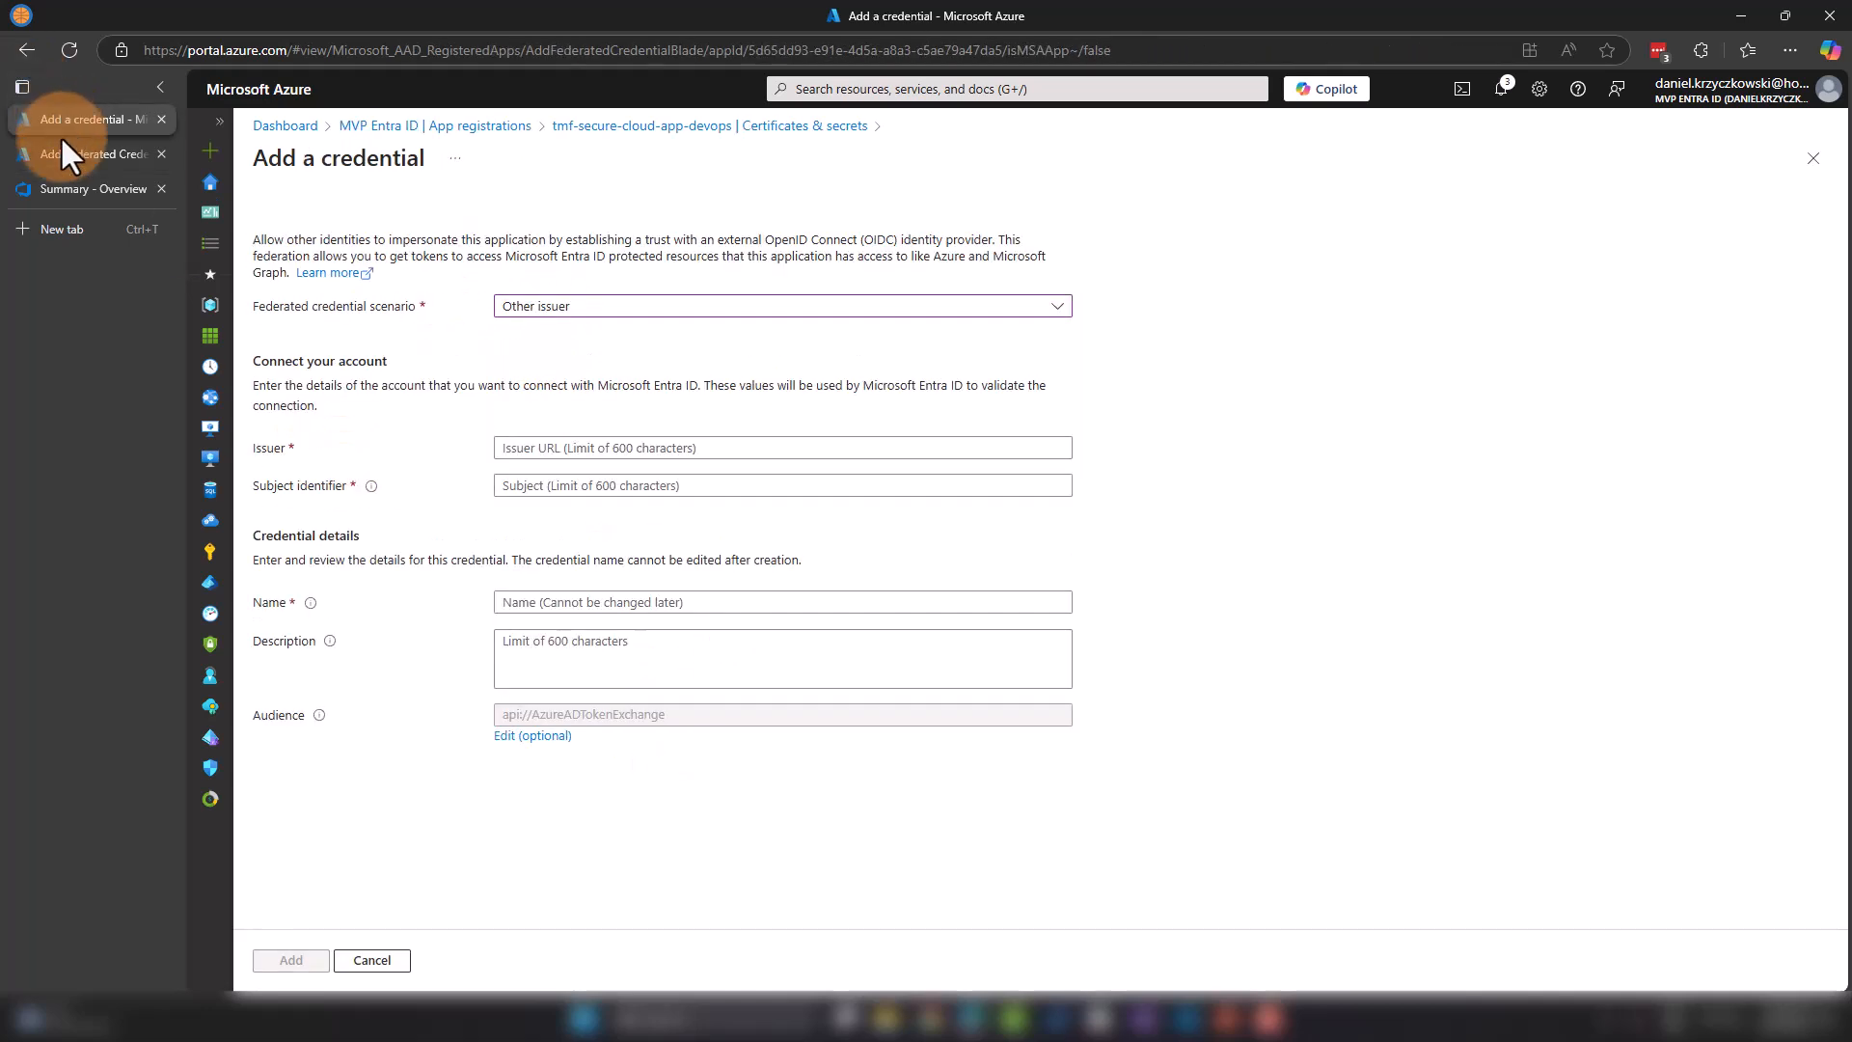
left_click(60, 152)
left_click(59, 119)
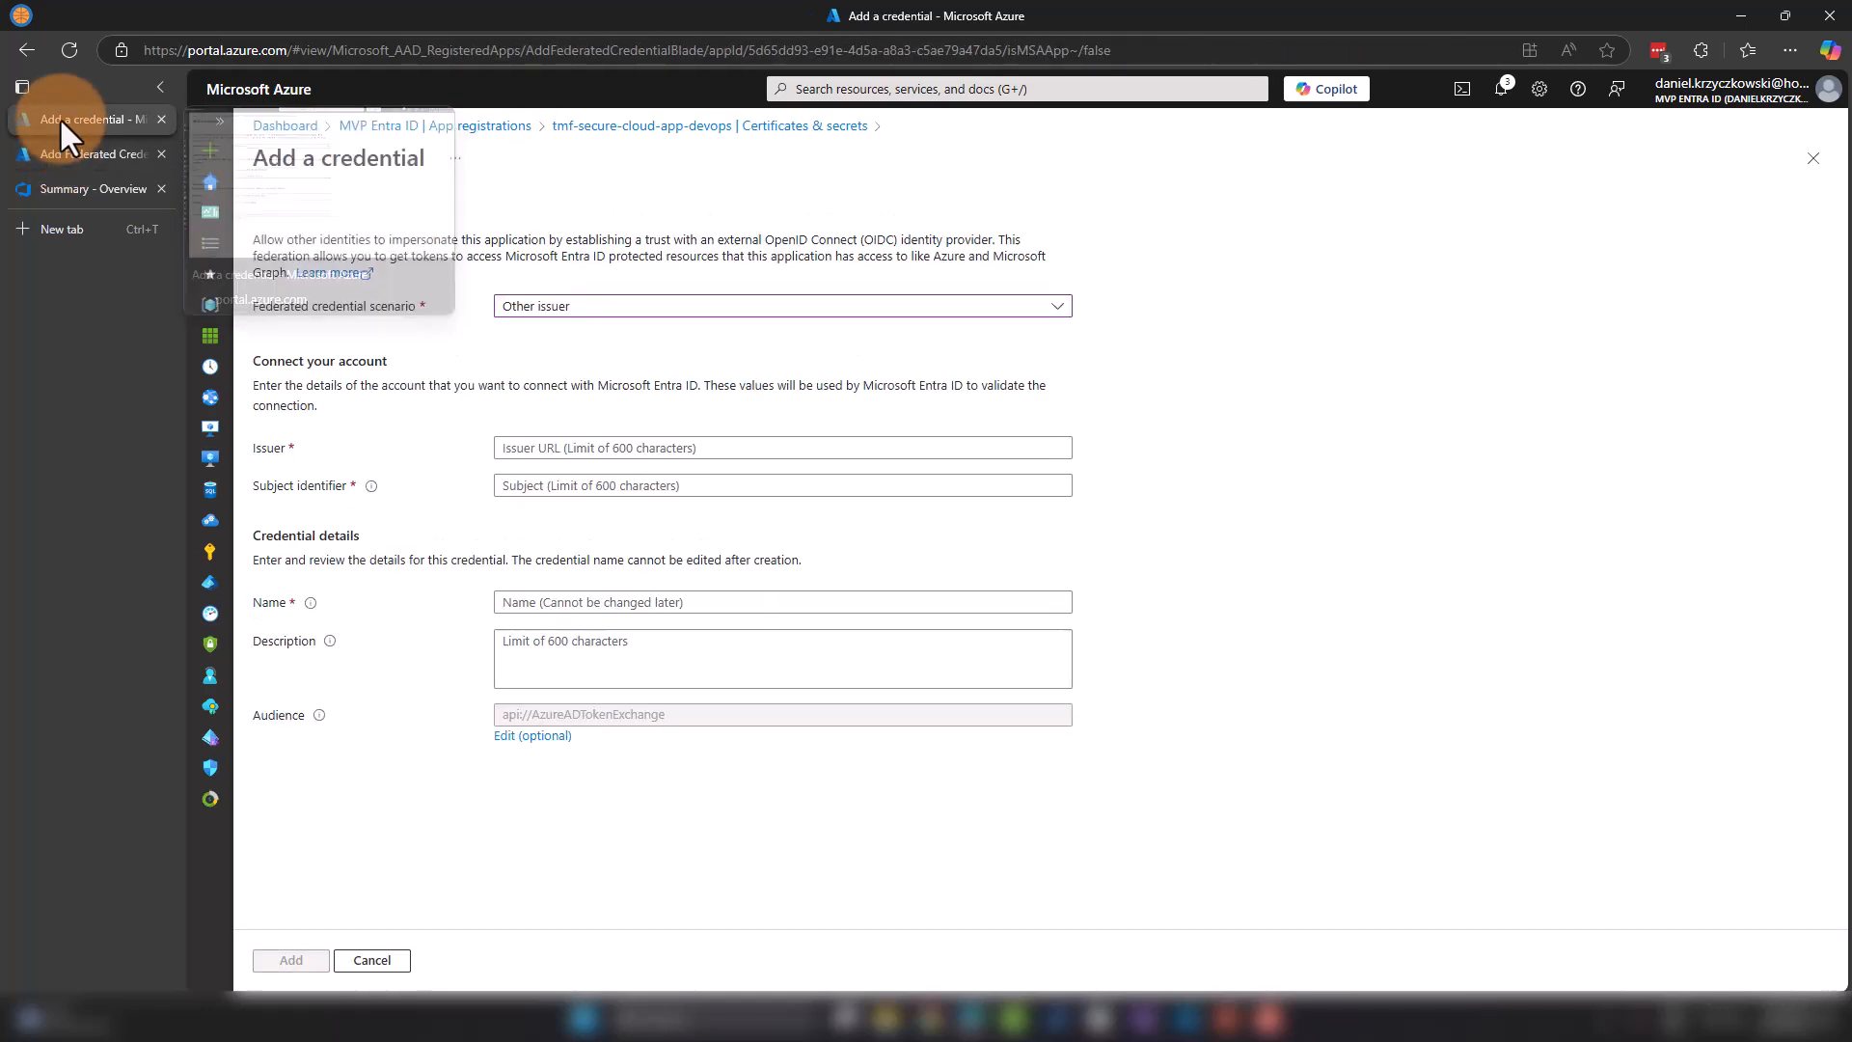
left_click(60, 152)
left_click(61, 120)
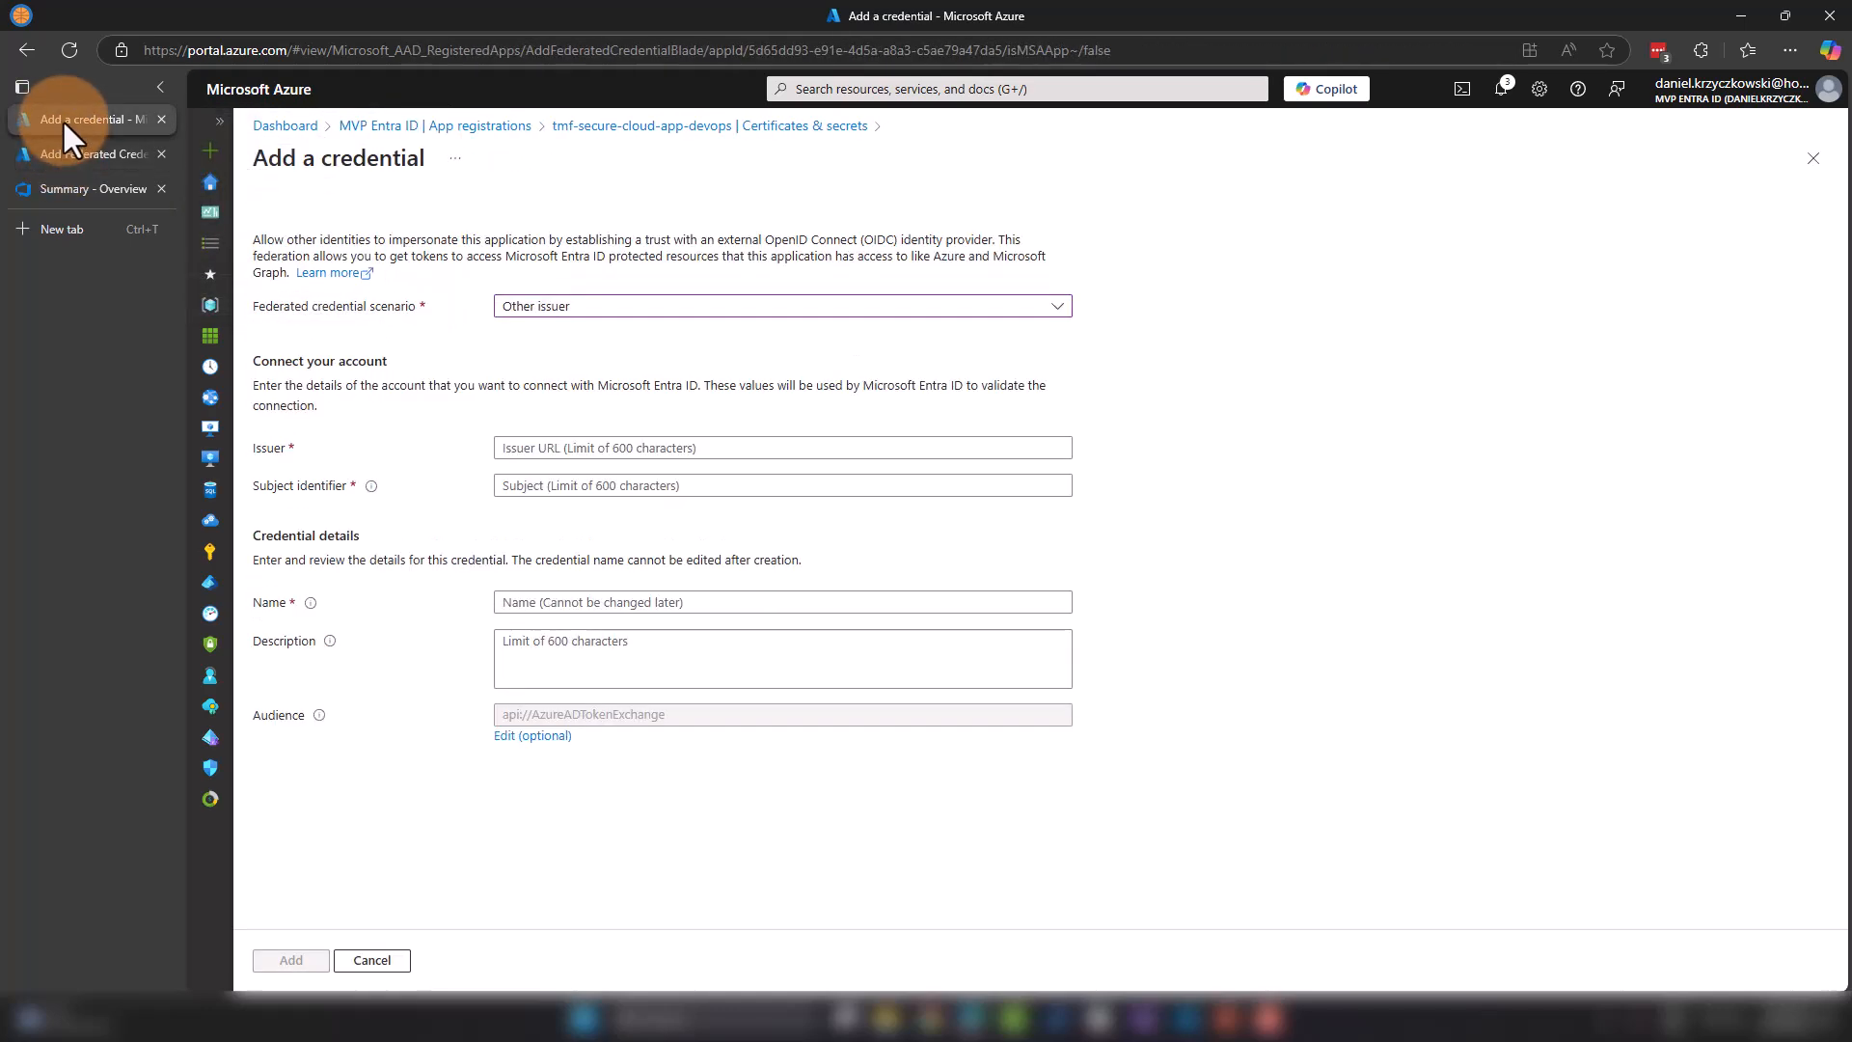
left_click(62, 146)
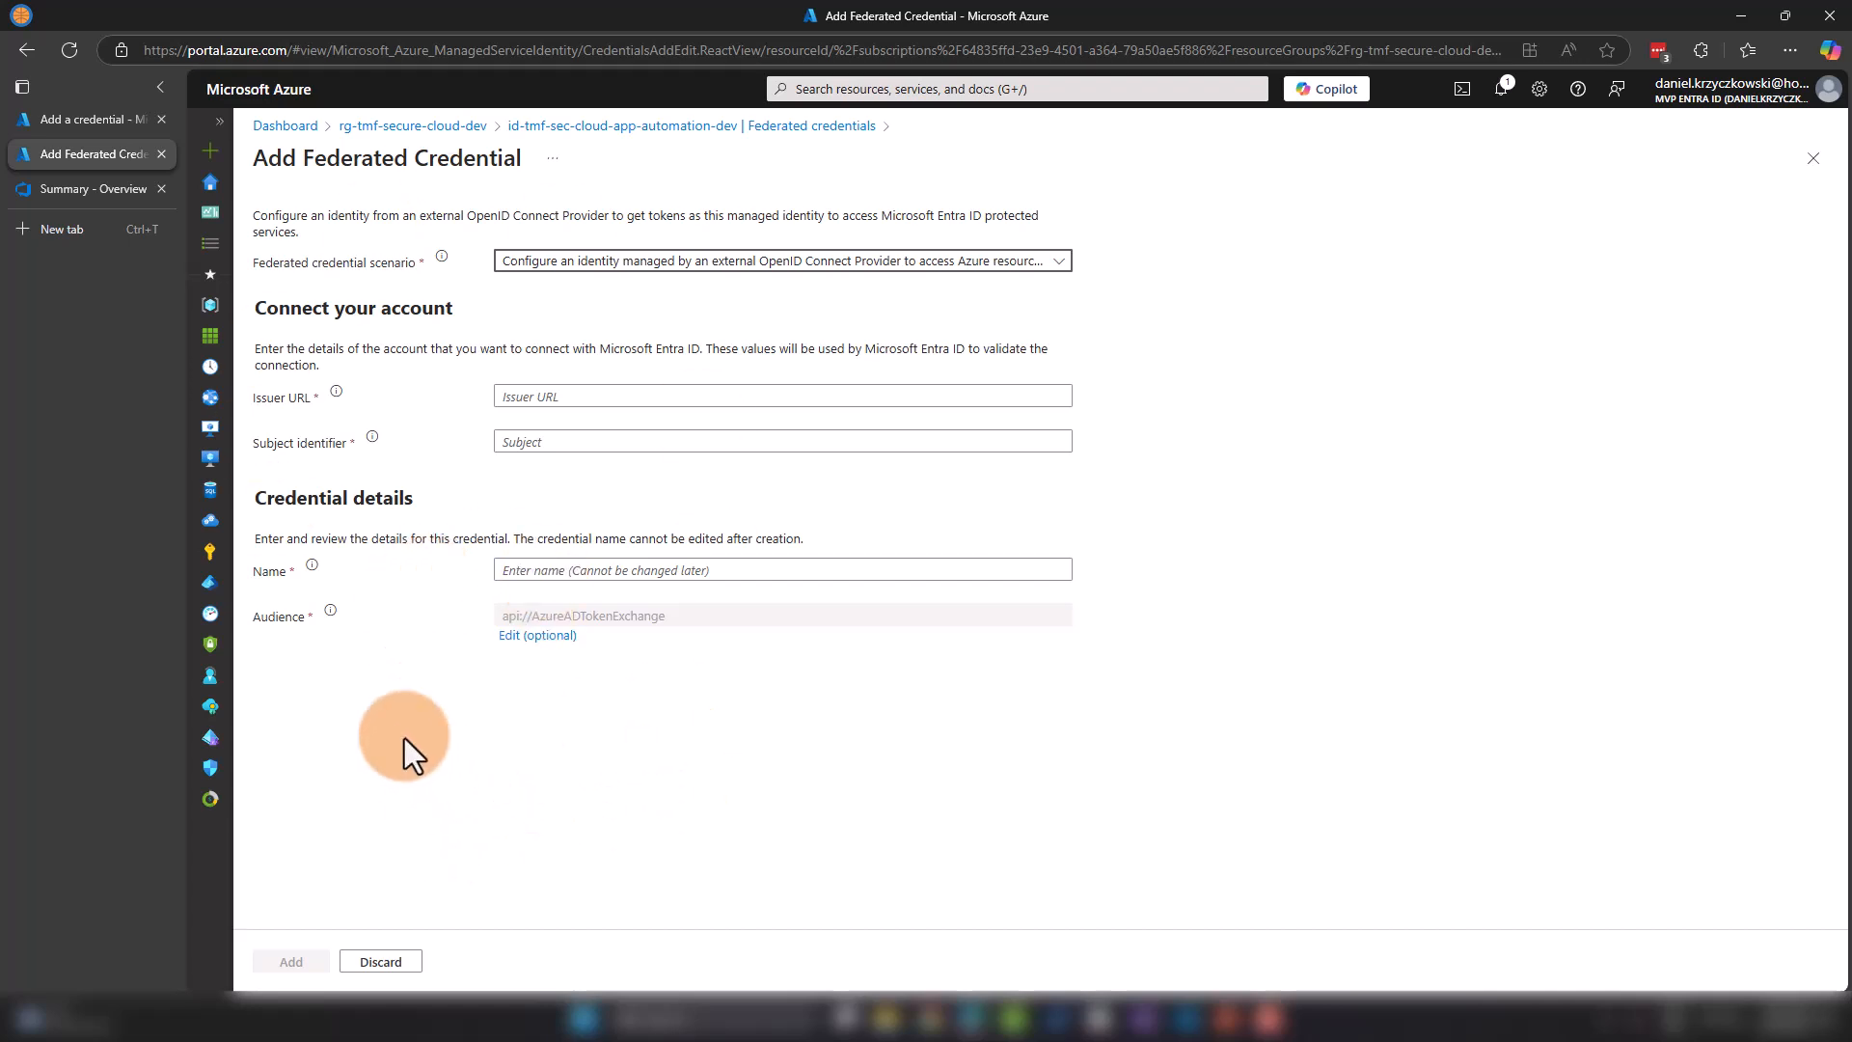
left_click(62, 117)
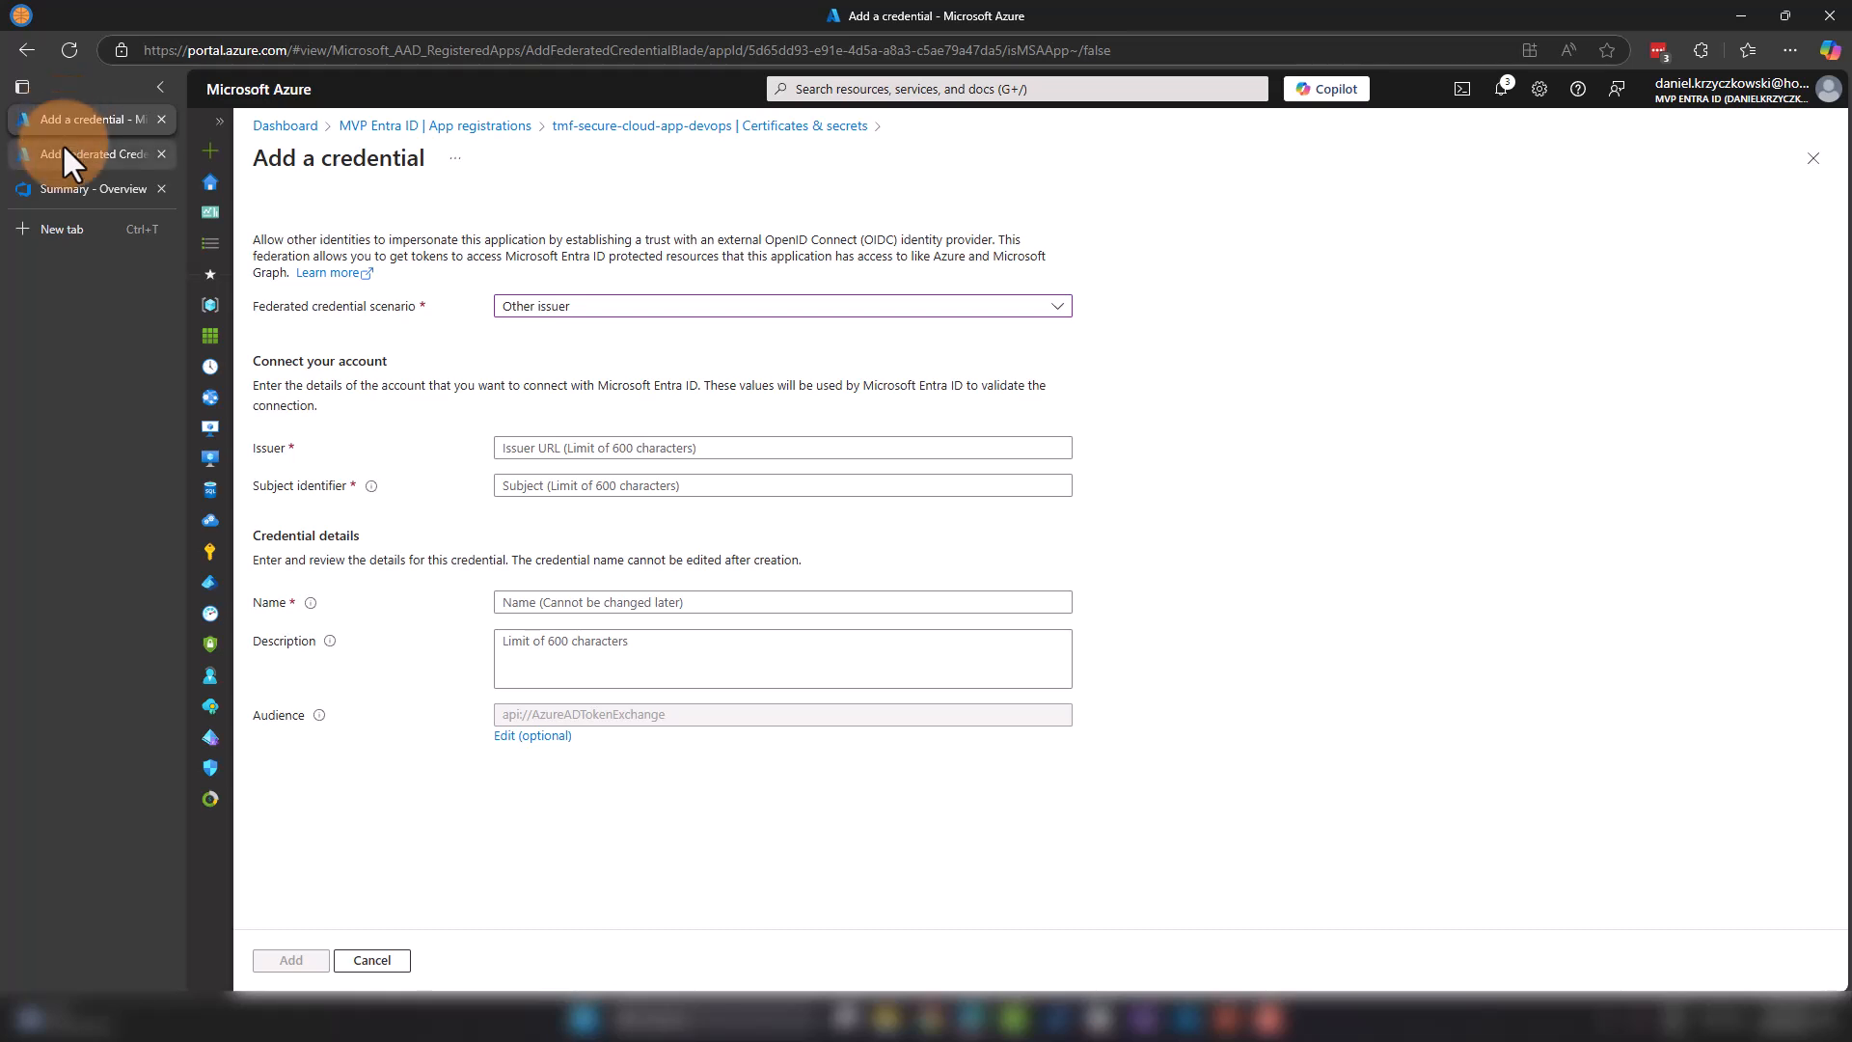
left_click(64, 146)
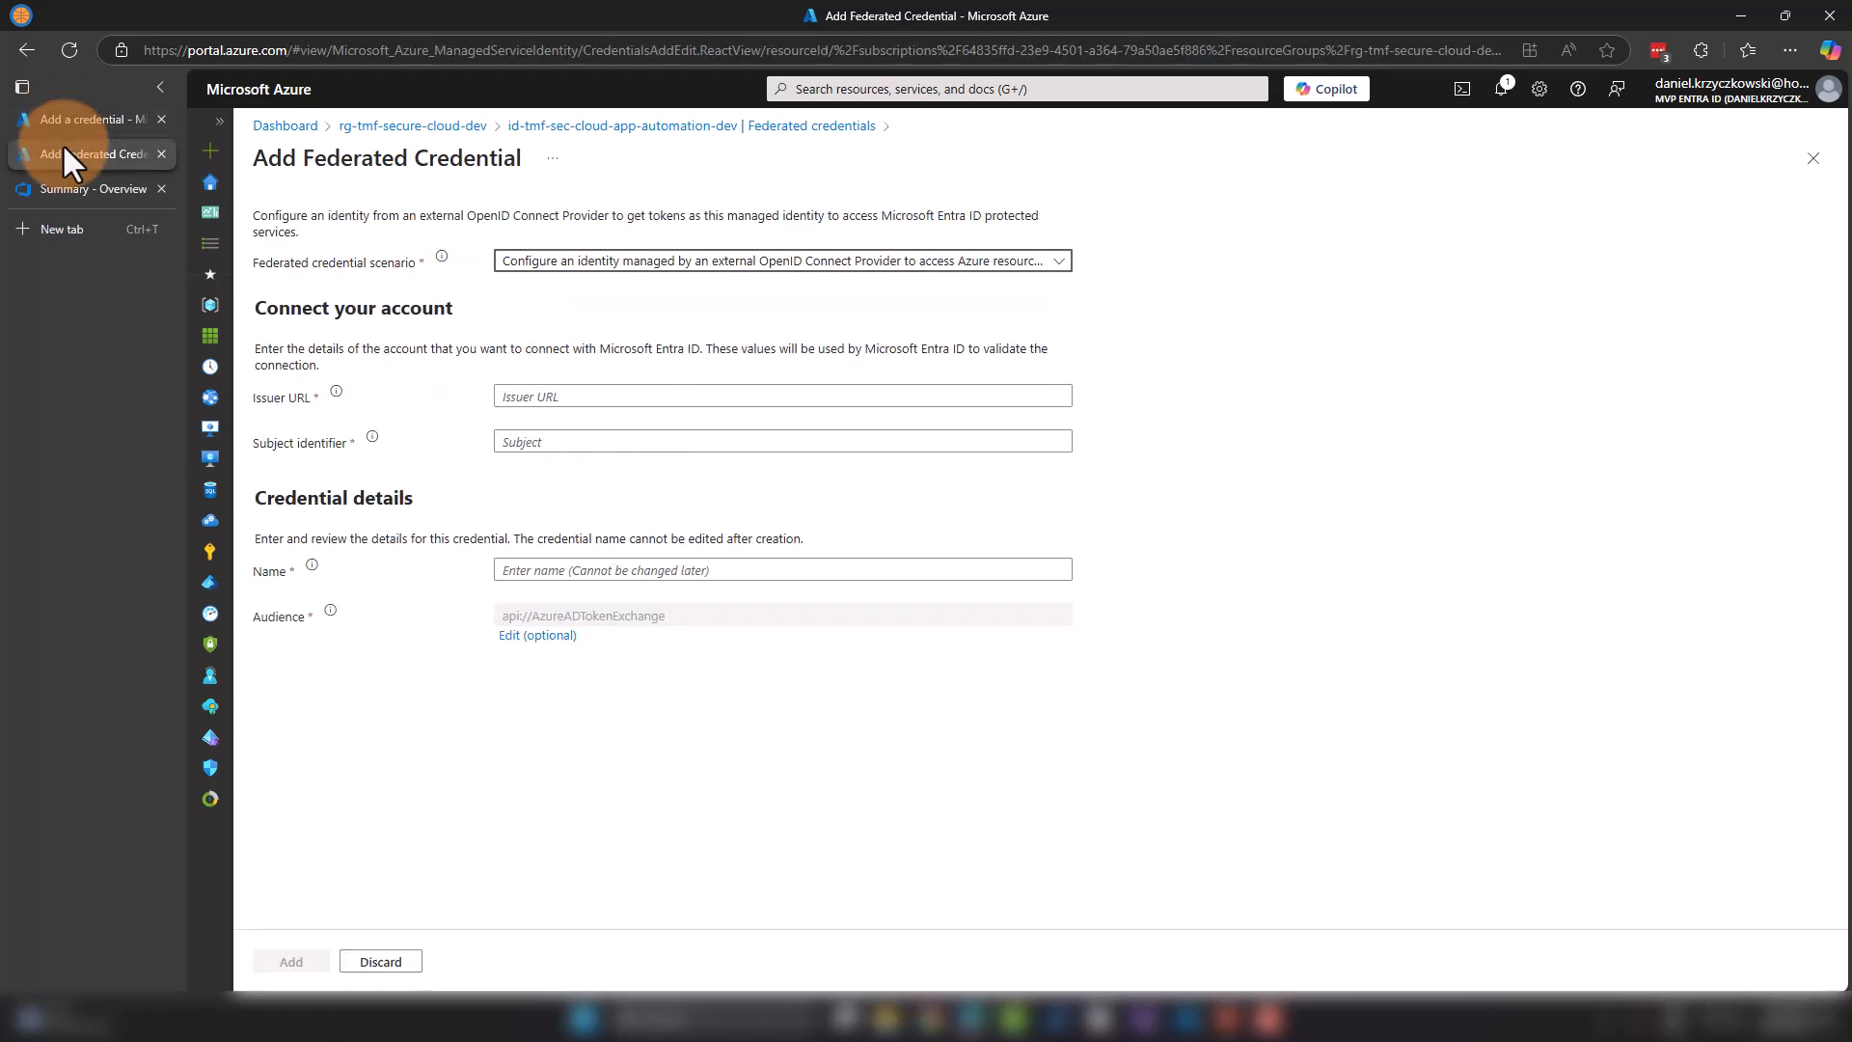
Step: Close the new credential form and examine the issuer URL and subject identifier of the existing azure-devops-credential
left_click(1808, 159)
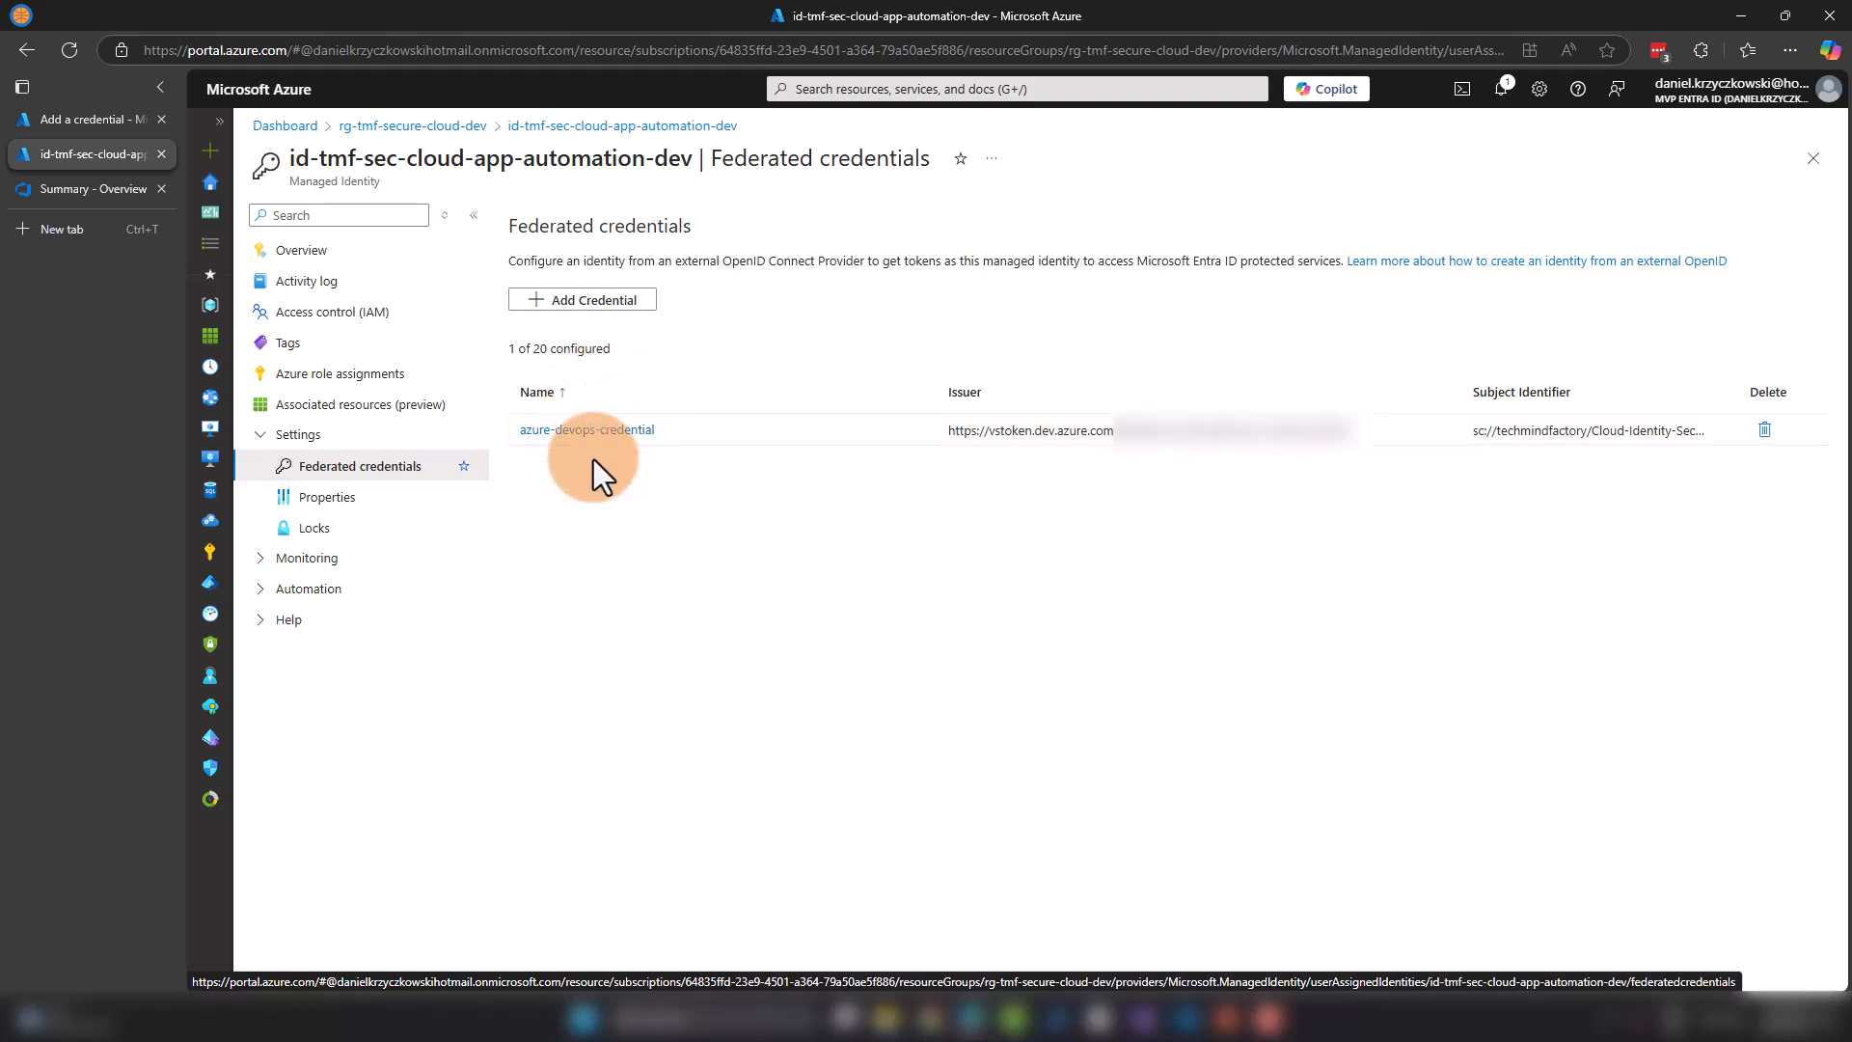
left_click(611, 434)
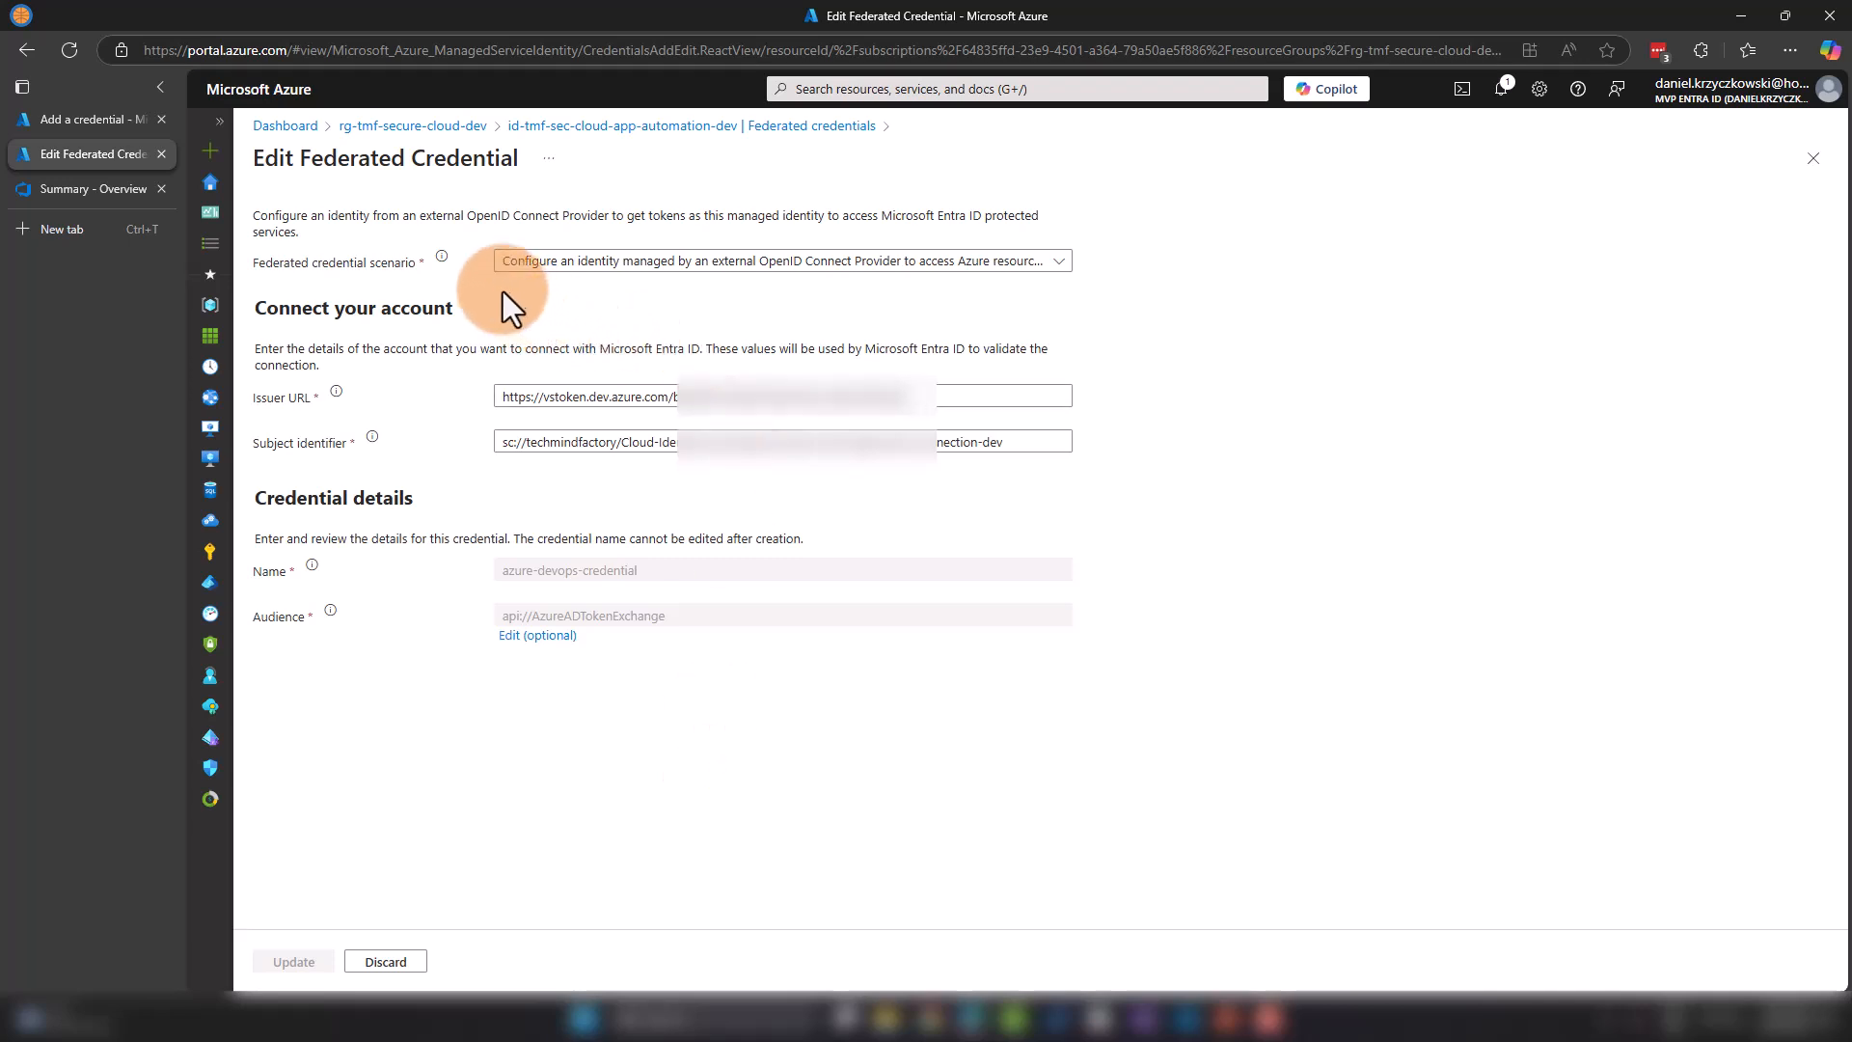
left_click(814, 280)
left_click(640, 455)
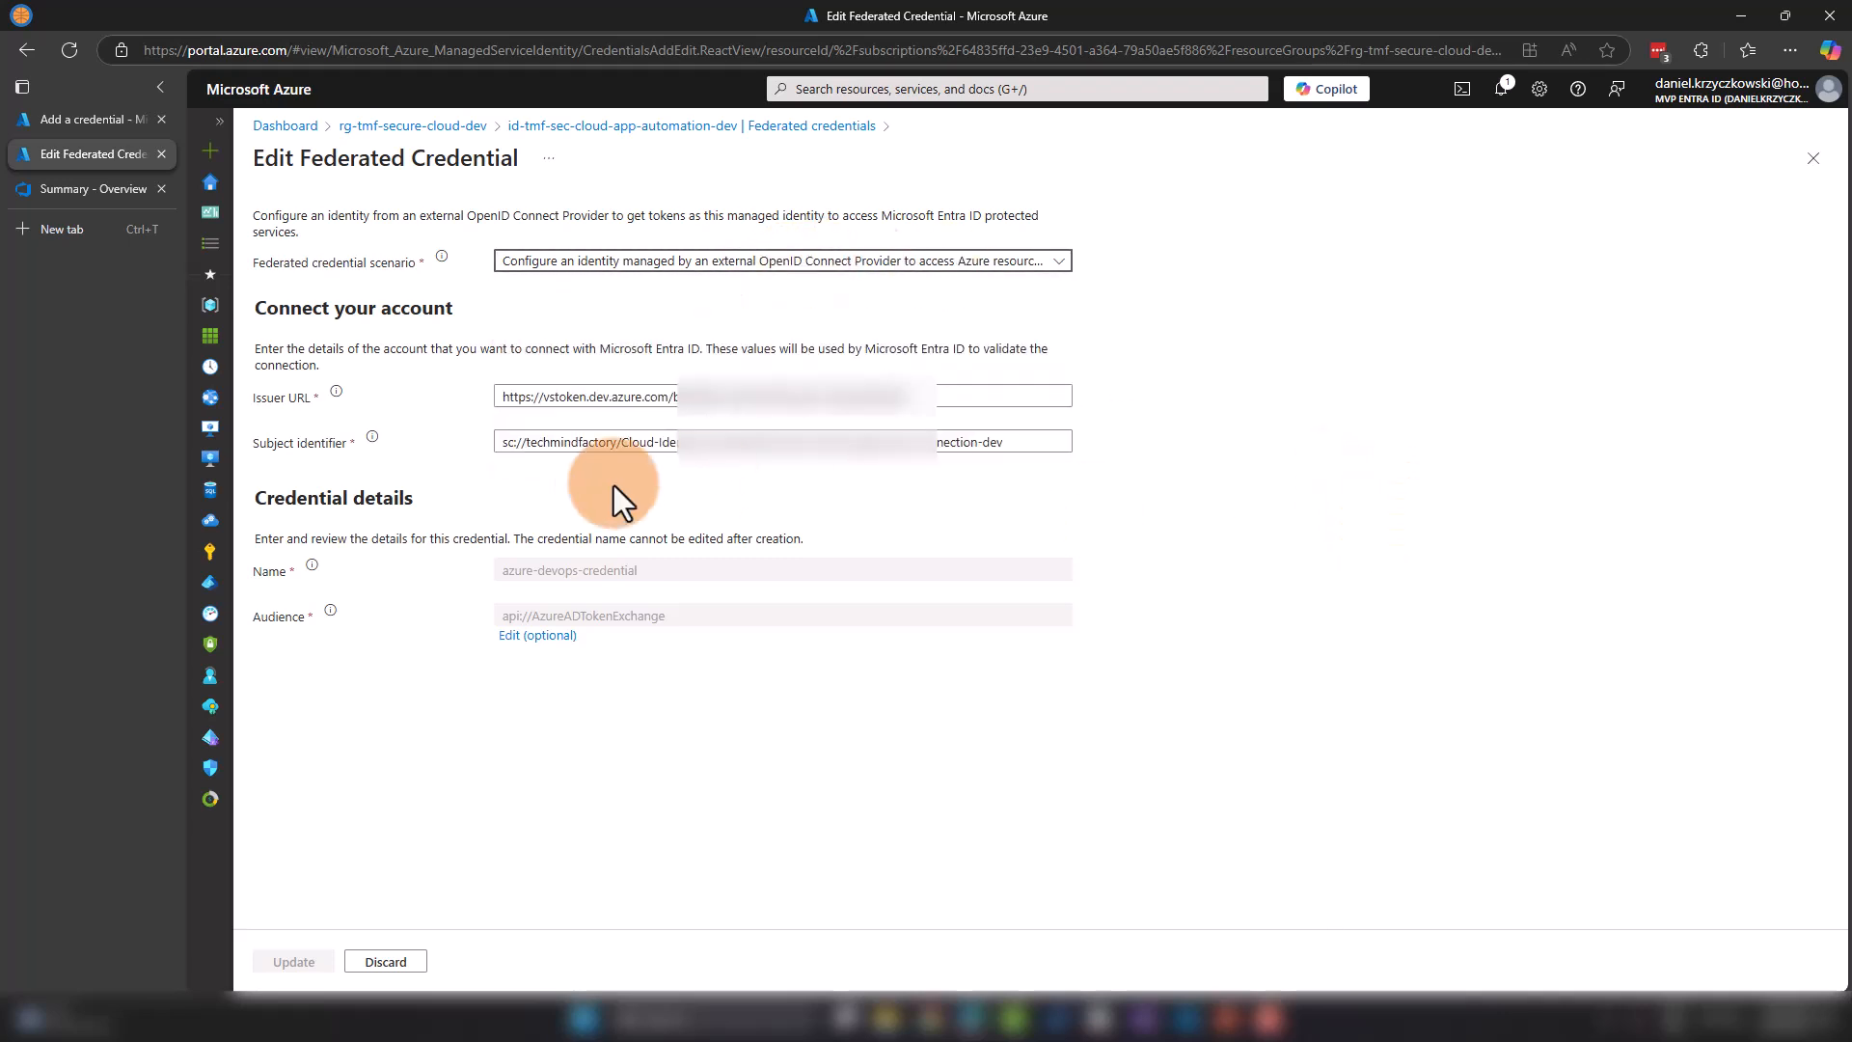
left_click(649, 400)
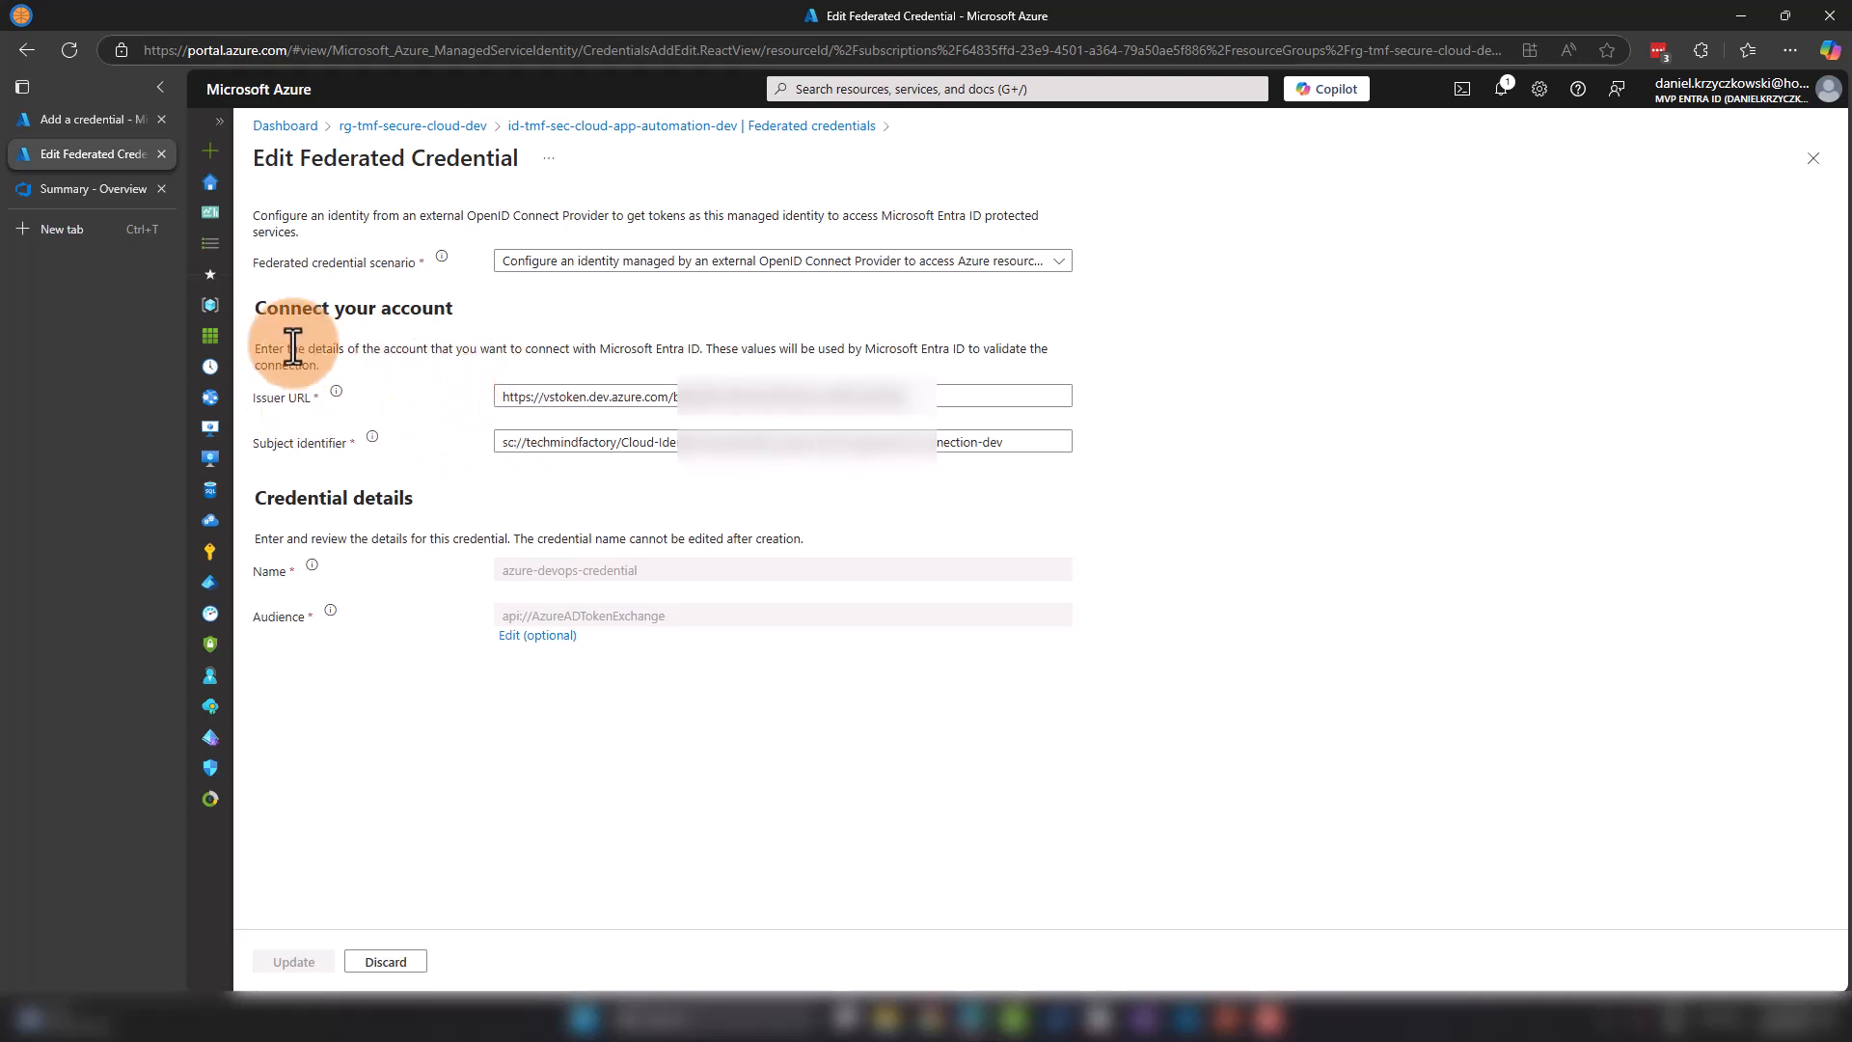
Step: Switch to Azure DevOps and open the service connections in the Cloud-Identity-Security project's settings
left_click(87, 188)
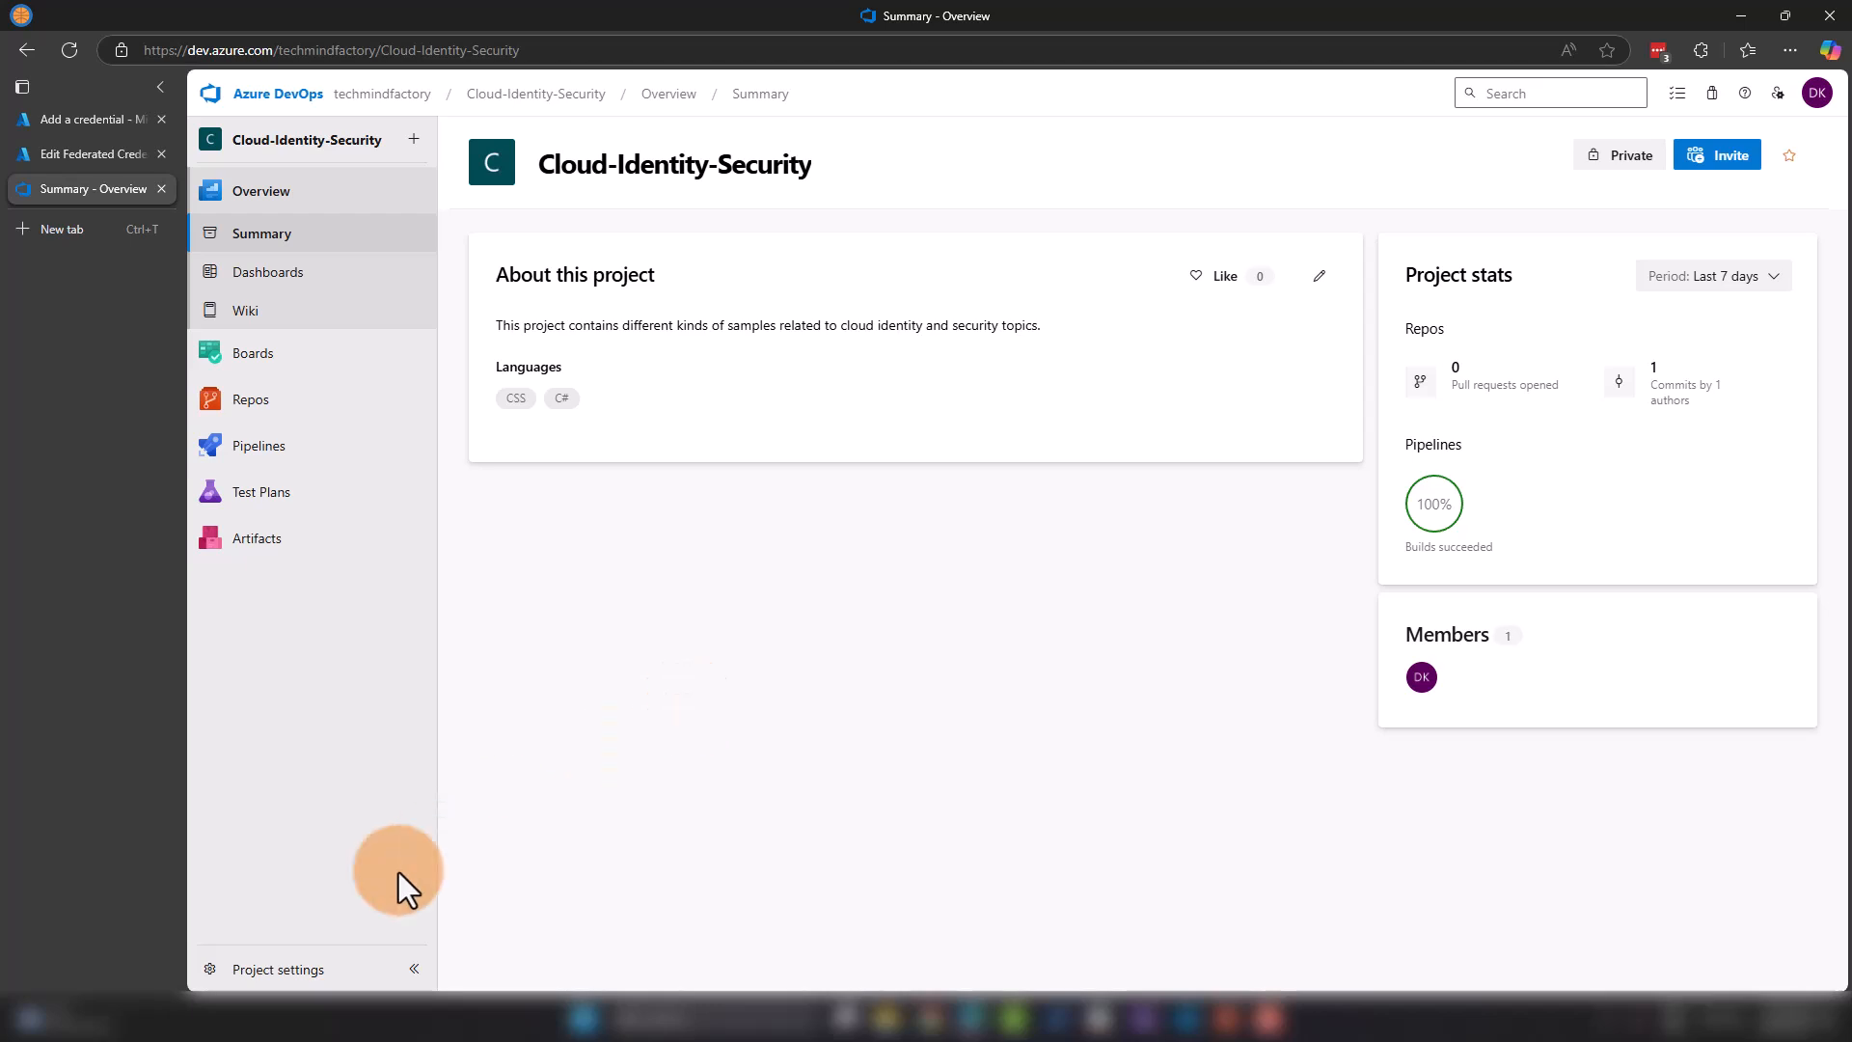
left_click(310, 976)
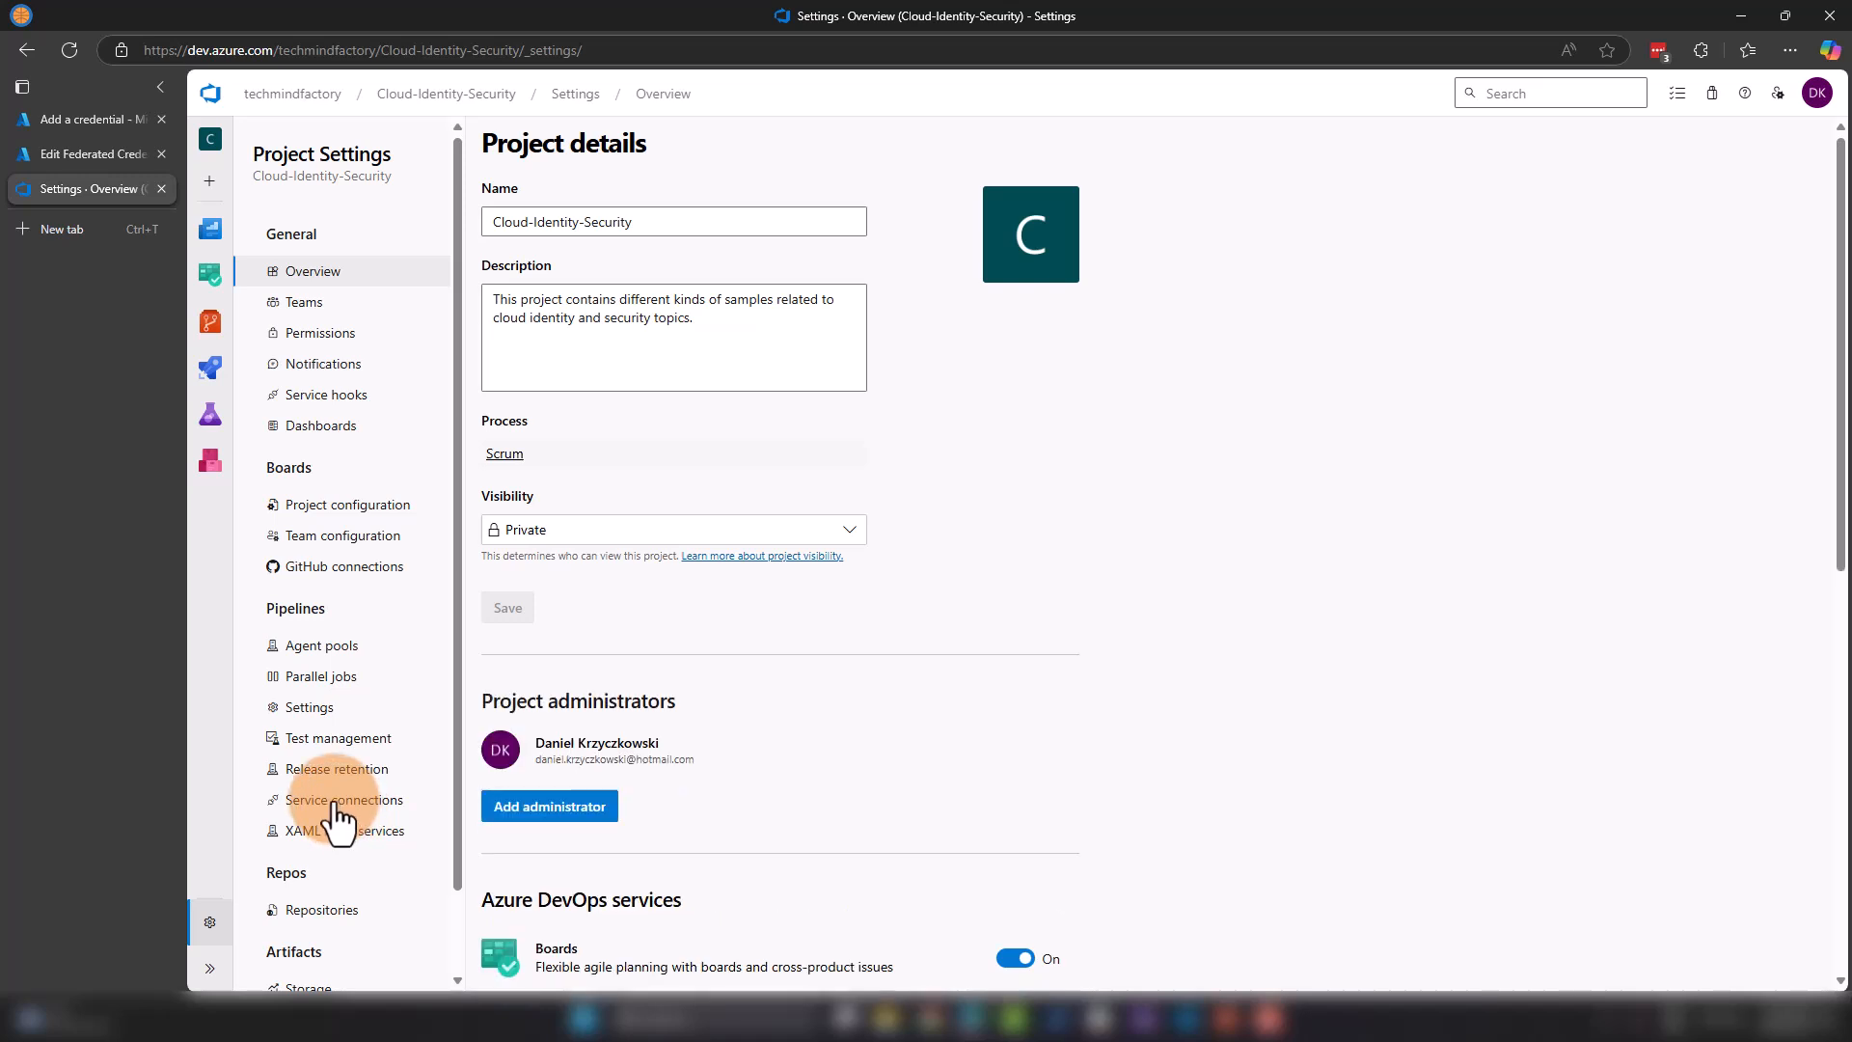
left_click(336, 802)
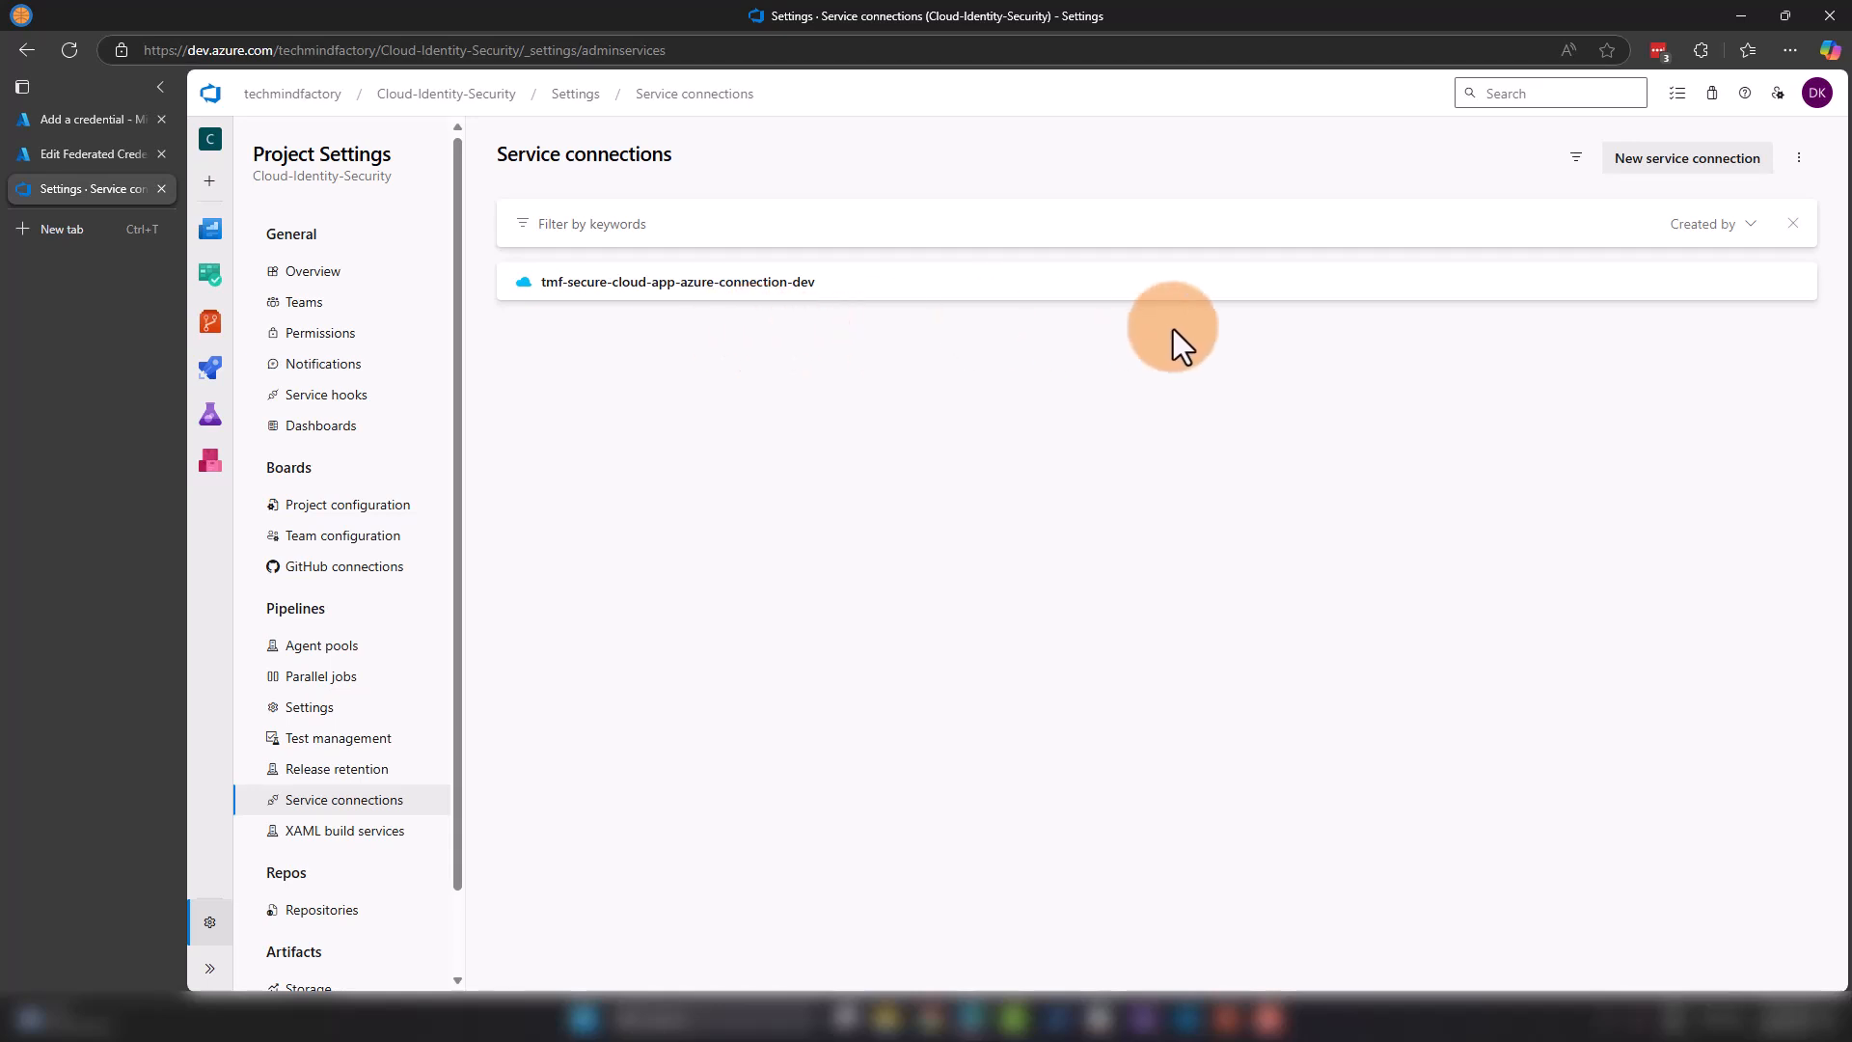
Step: Review the identity type options for a new Azure Resource Manager service connection, and close the form without saving
left_click(1670, 172)
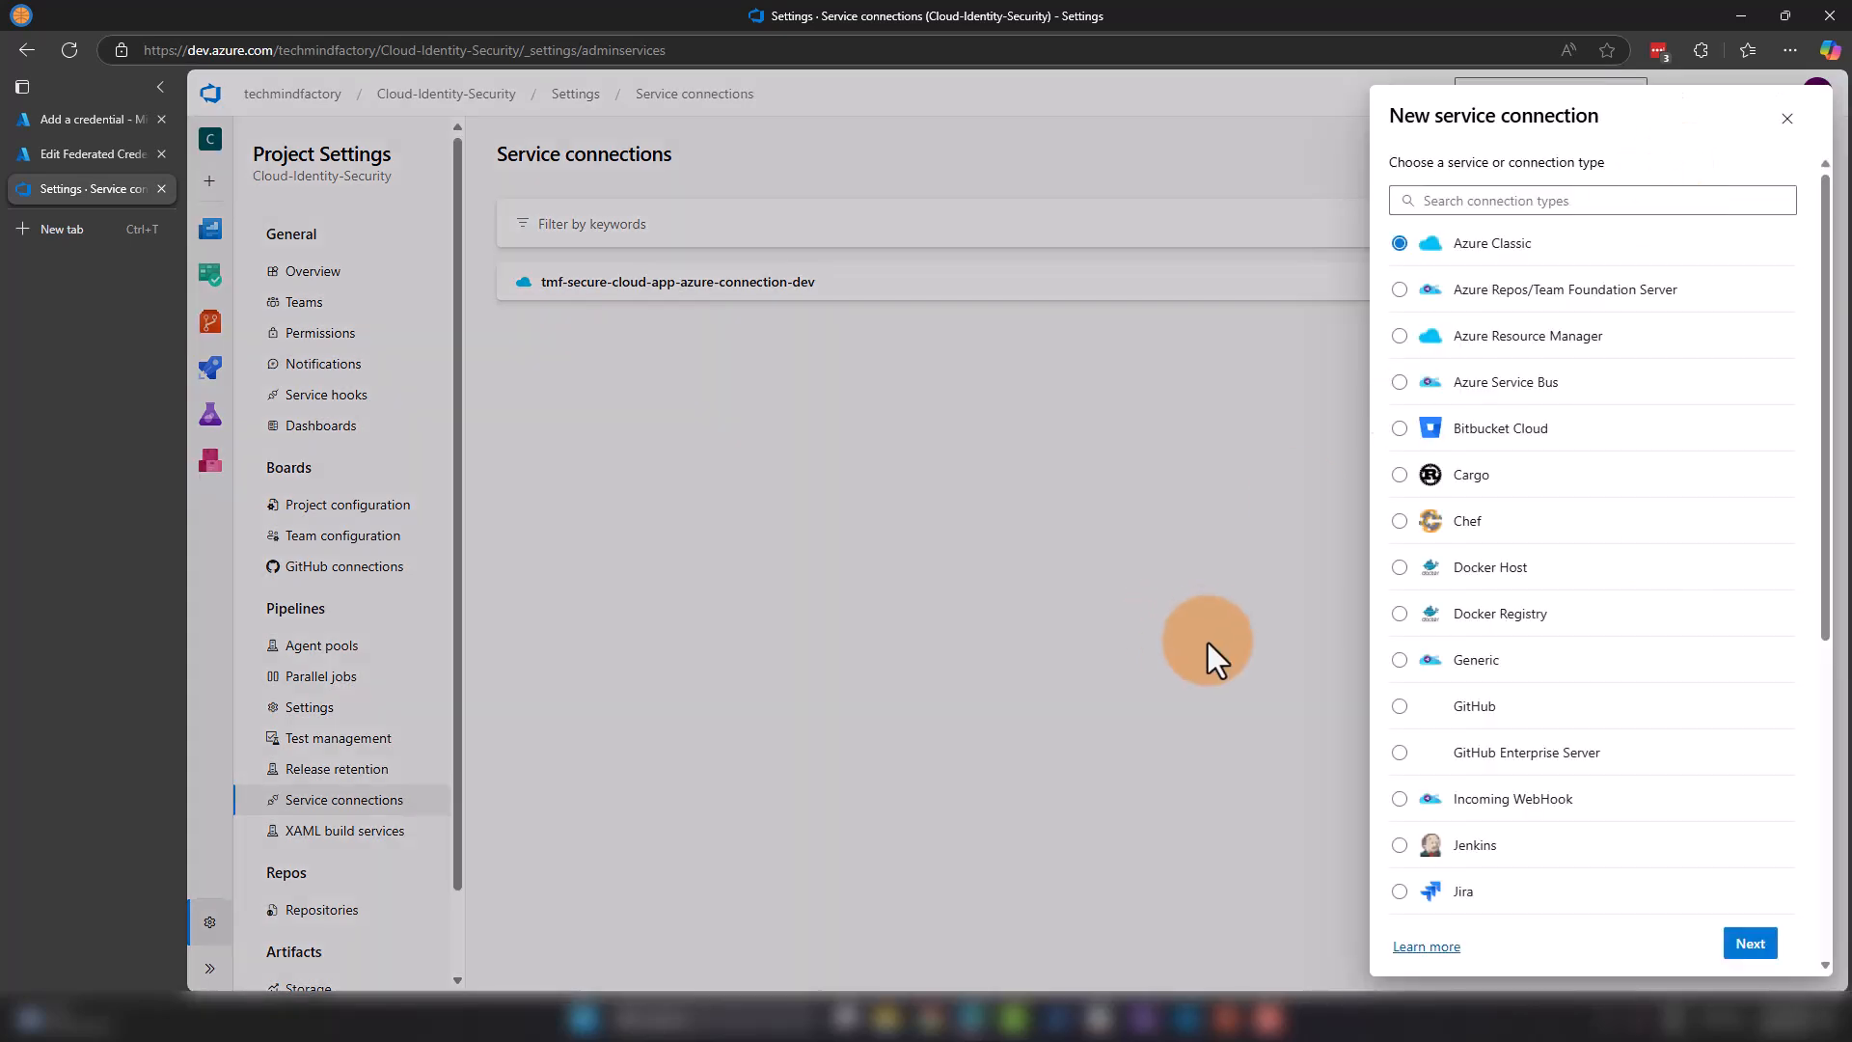
left_click(1533, 340)
left_click(1749, 948)
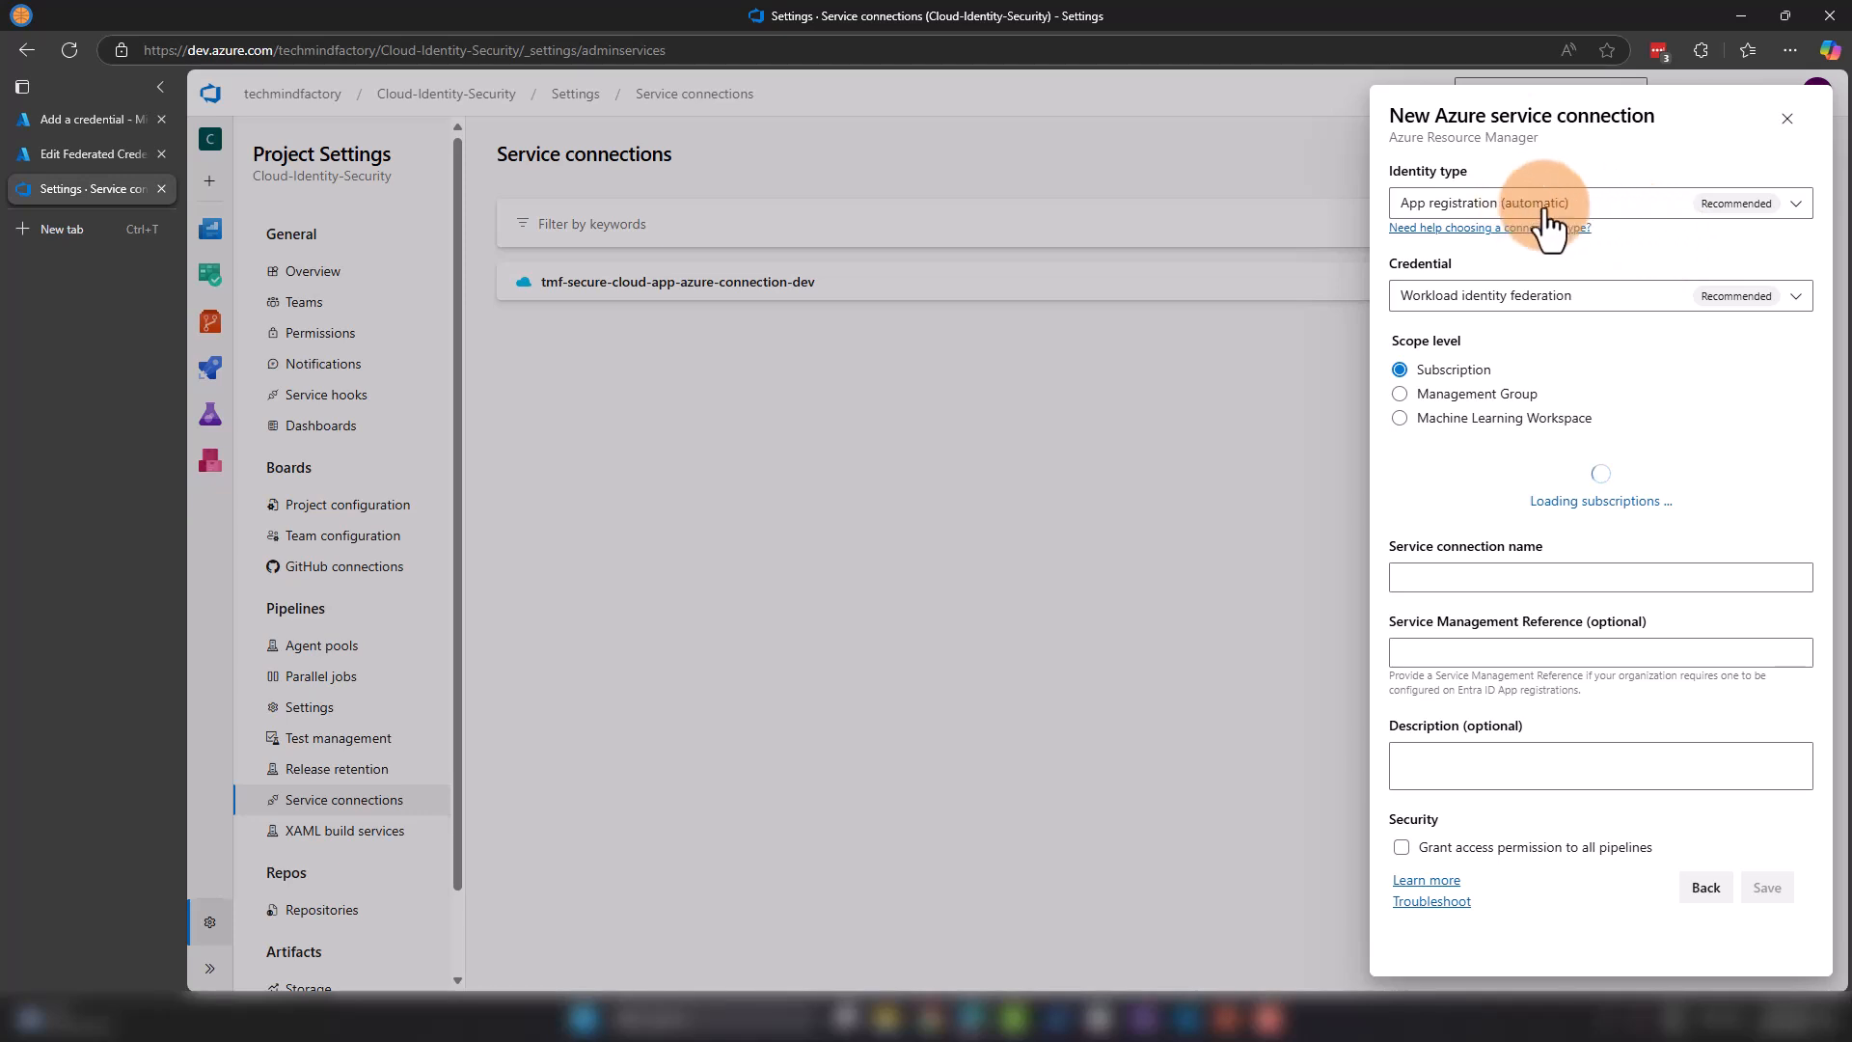
left_click(1706, 205)
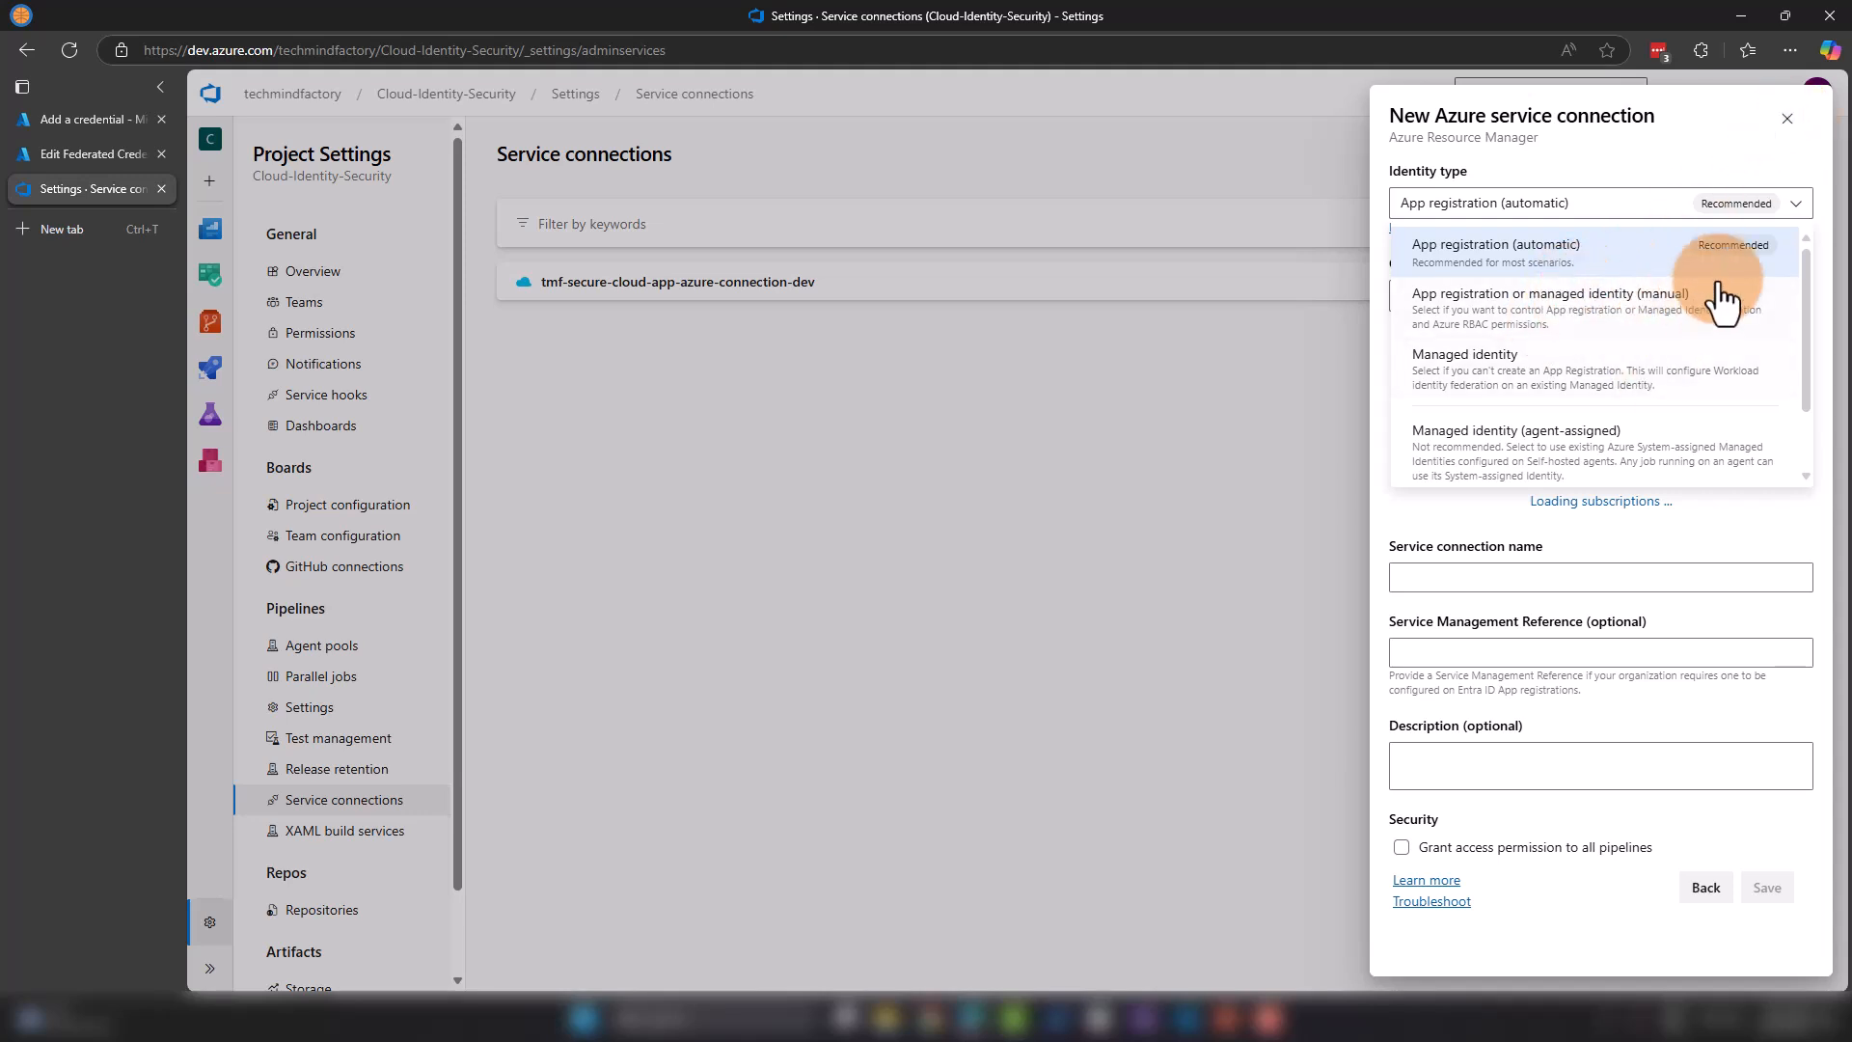
left_click(1787, 119)
left_click(1788, 120)
Step: Open the tmf-secure-cloud-app-azure-connection-dev service connection for editing and review its settings through to the federation details
left_click(824, 295)
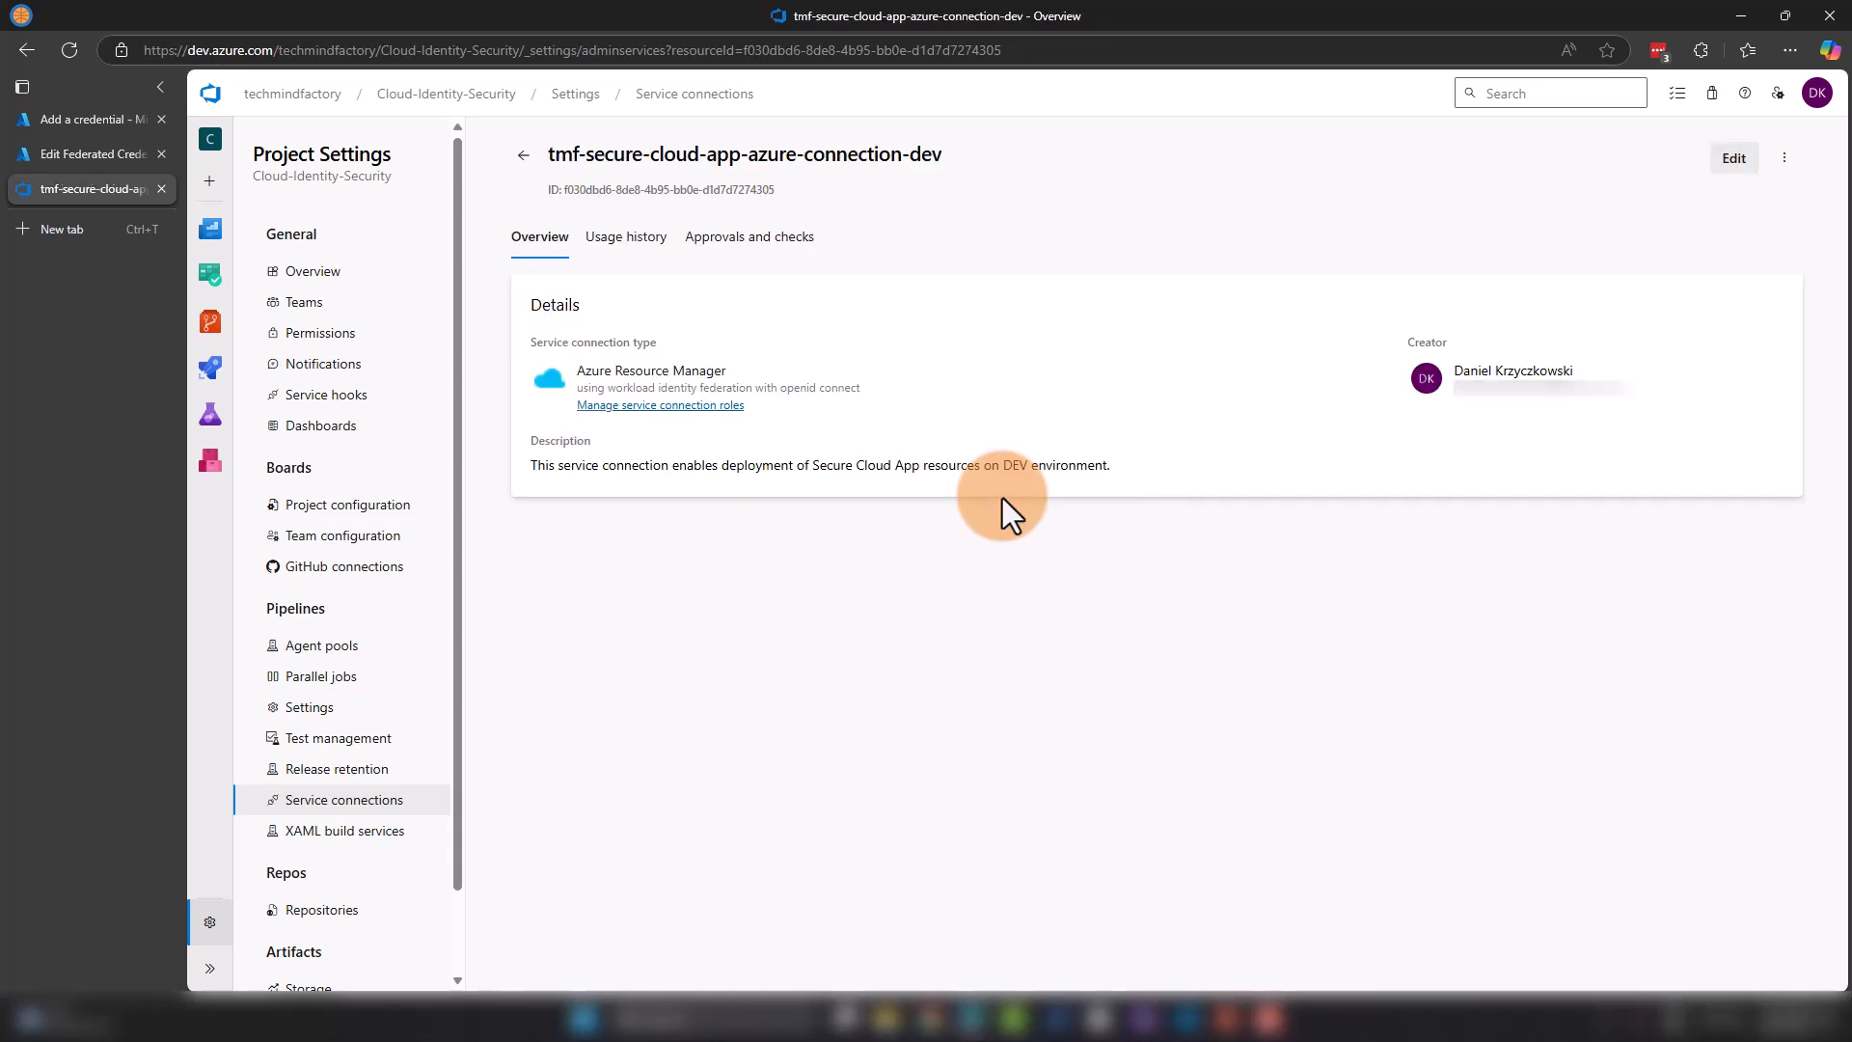
left_click(1734, 179)
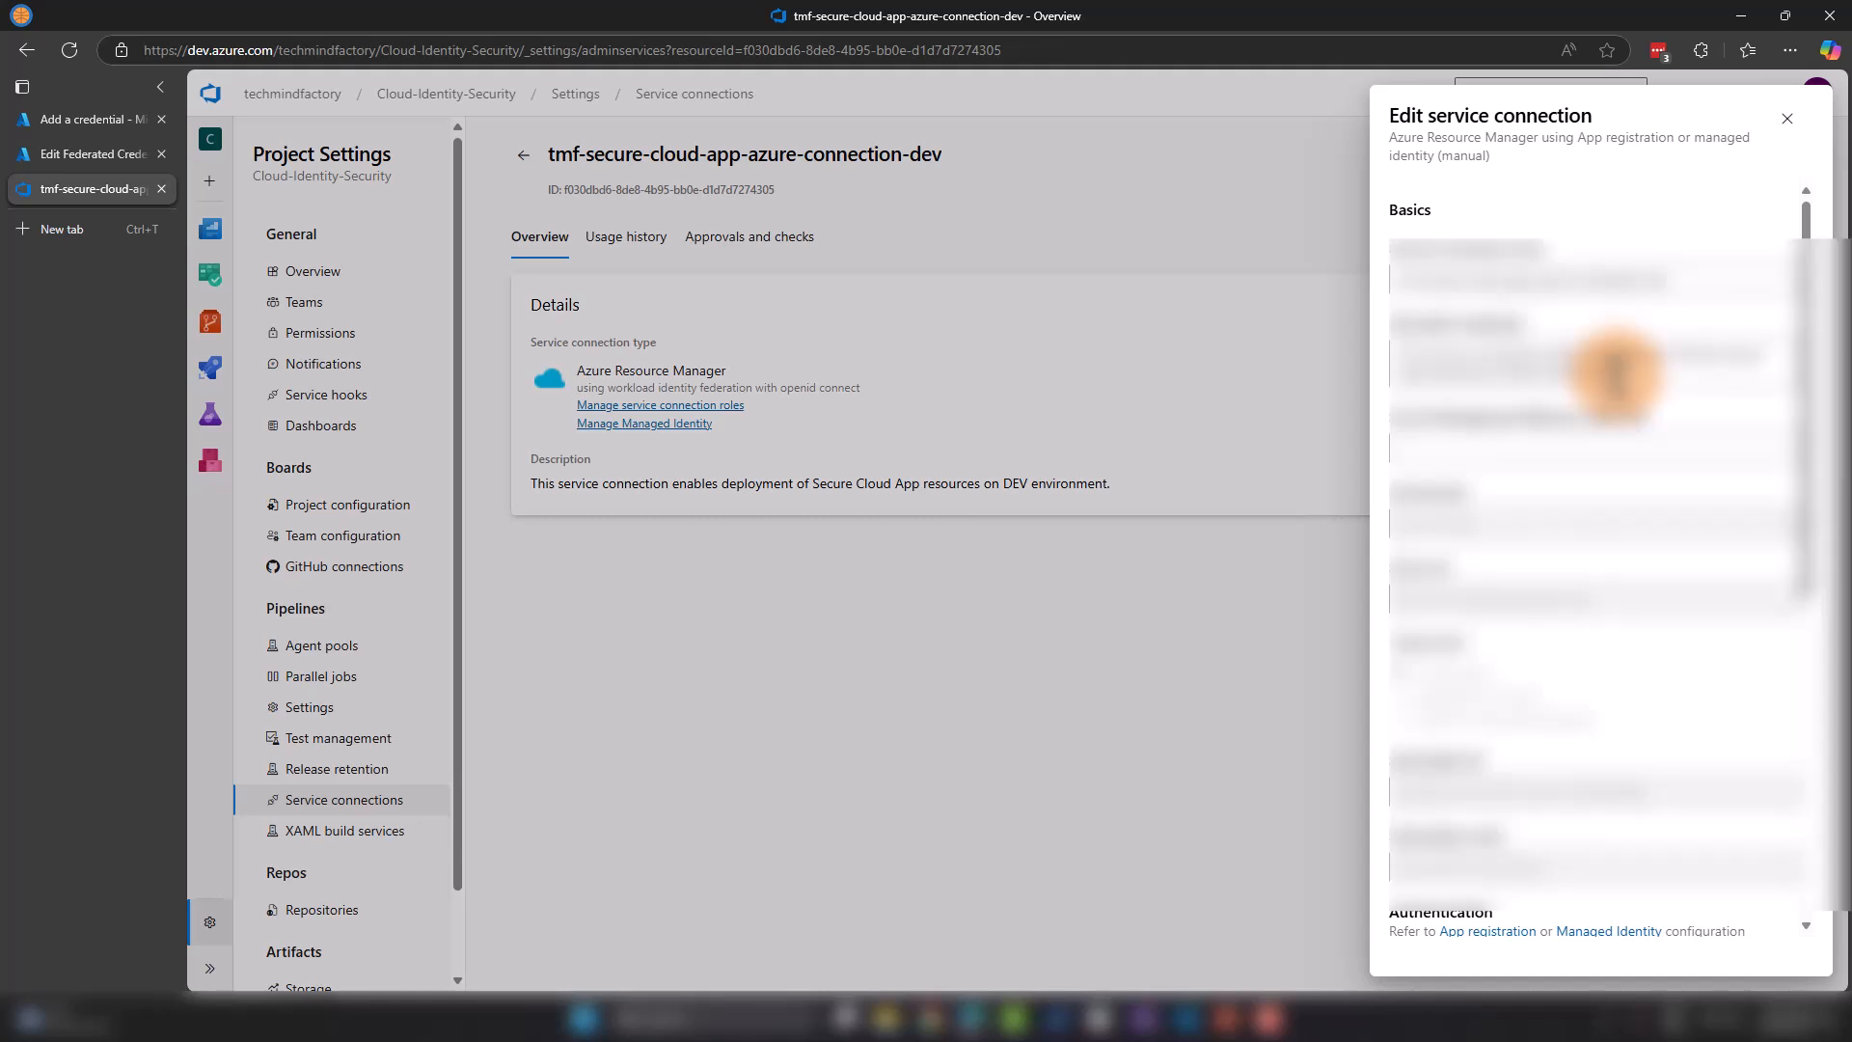
scroll(1616, 376, "down", 10)
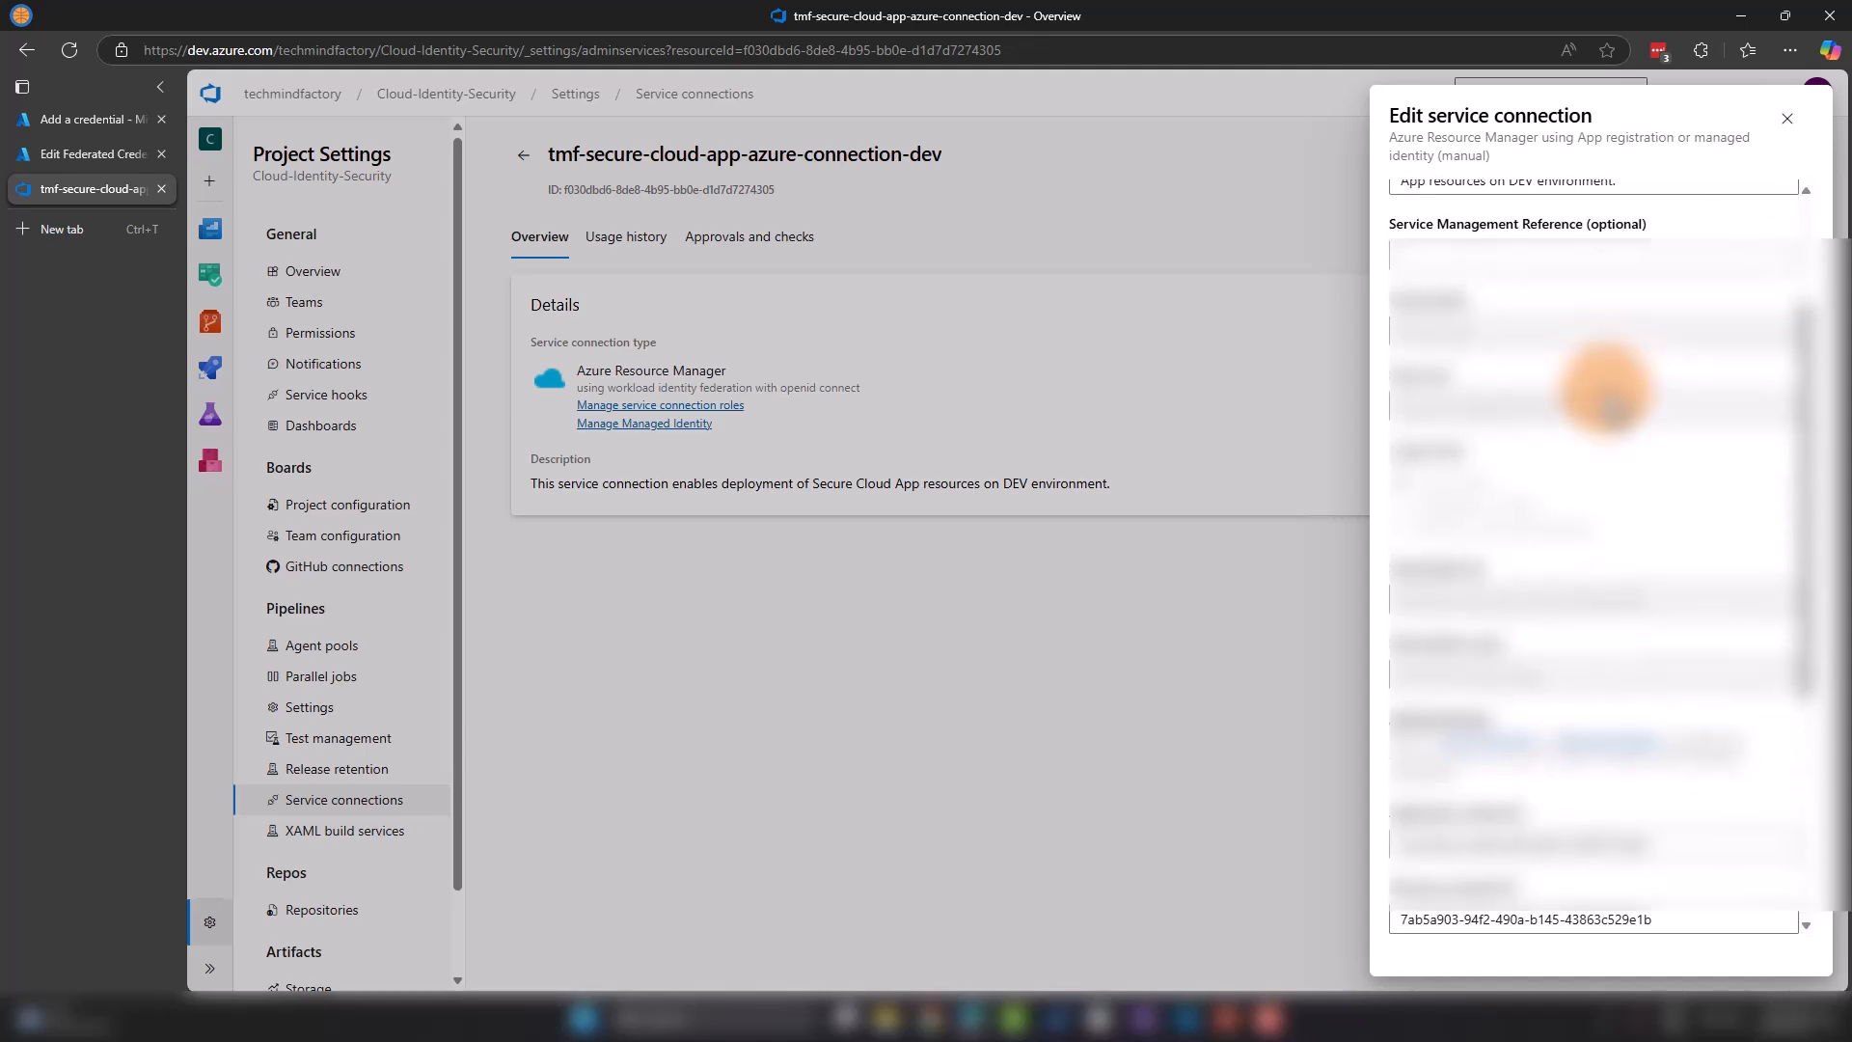
scroll(1606, 391, "down", 3)
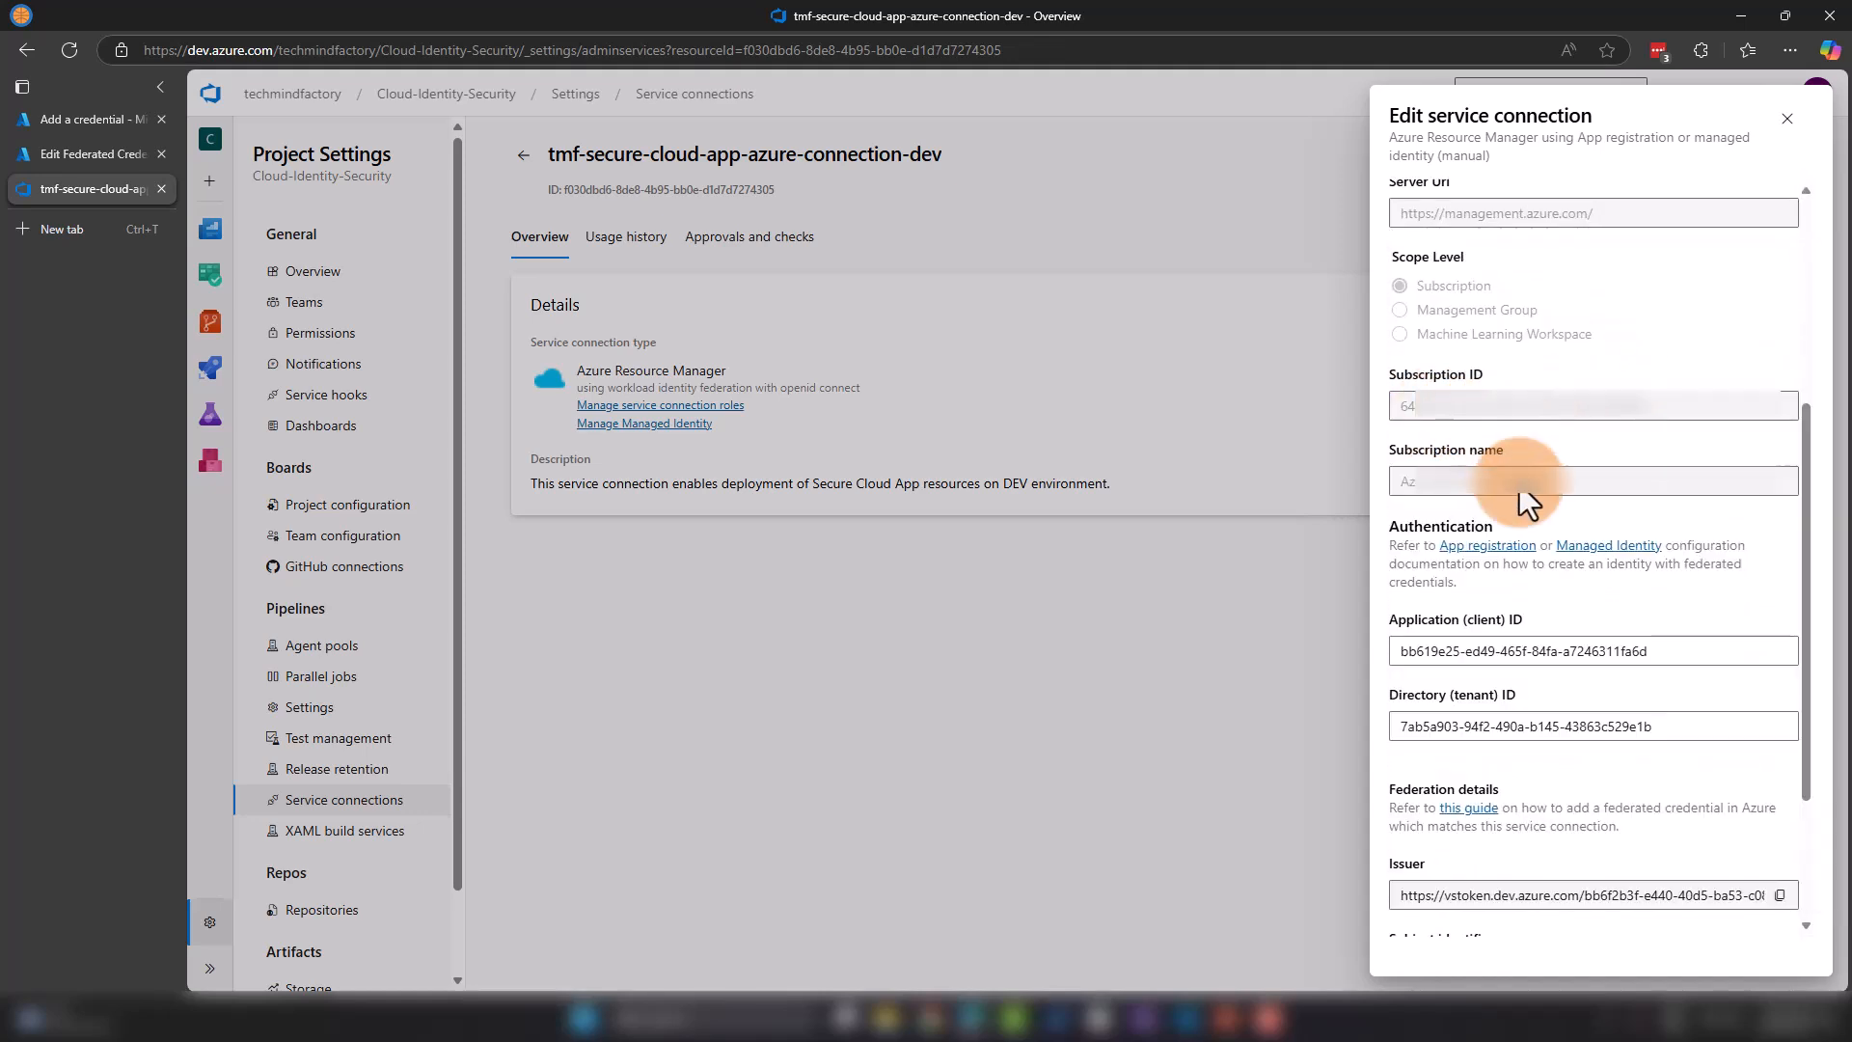
scroll(1503, 457, "down", 1)
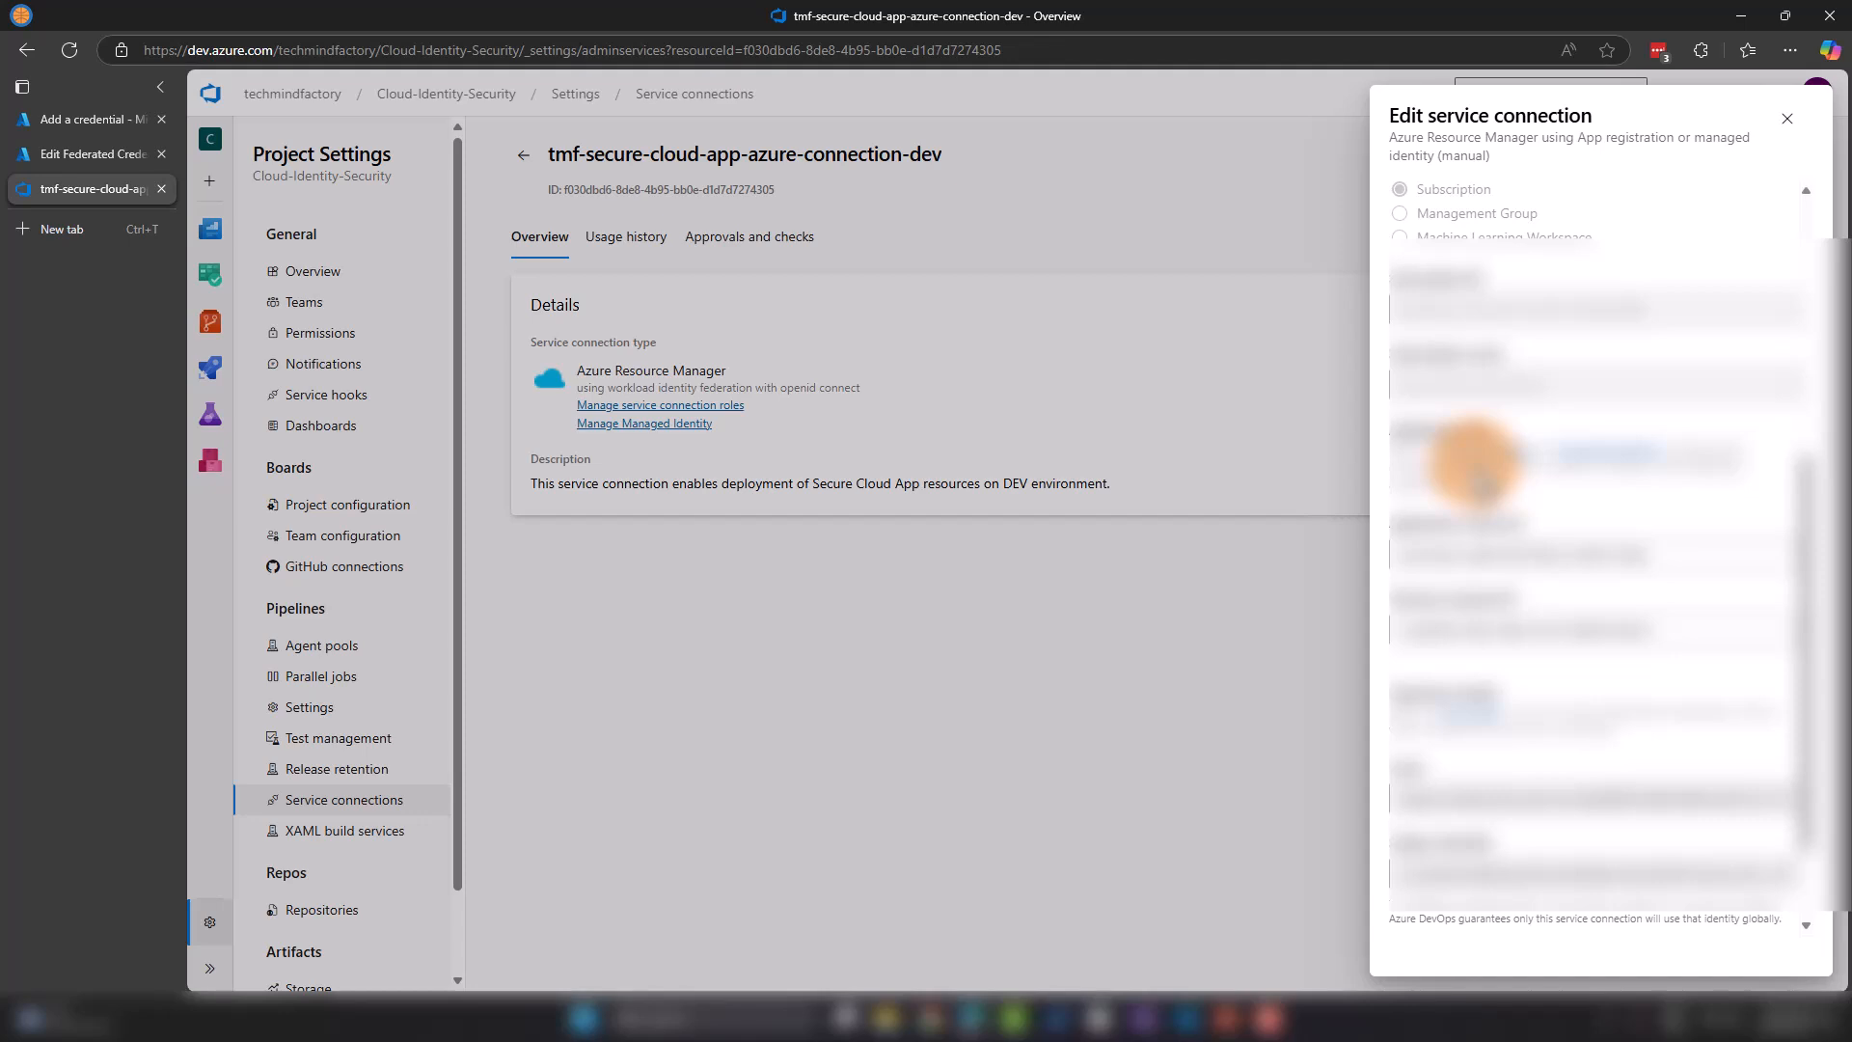
scroll(1481, 497, "down", 1)
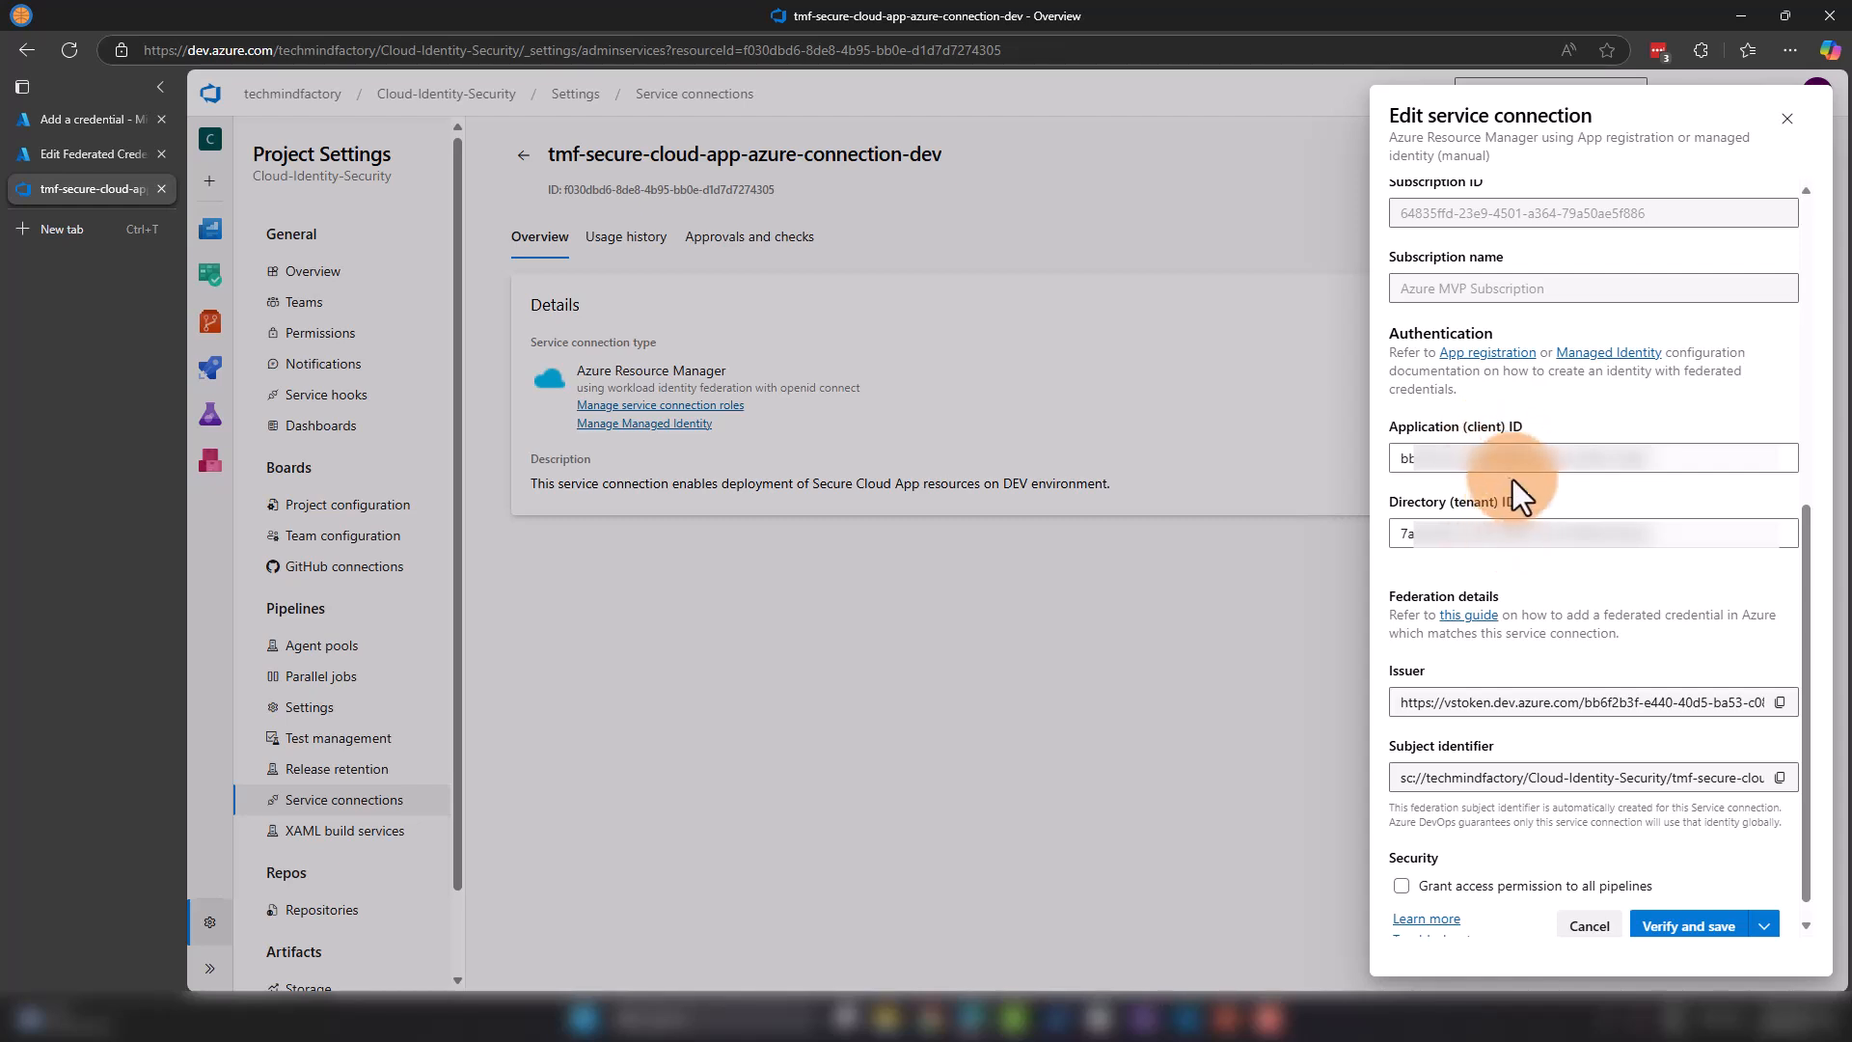
Step: Copy the connection's application (client) ID and search for it on the overview of the id-tmf-sec-cloud-app-automation-dev managed identity in the Azure portal
left_click_drag(1653, 477, 1394, 463)
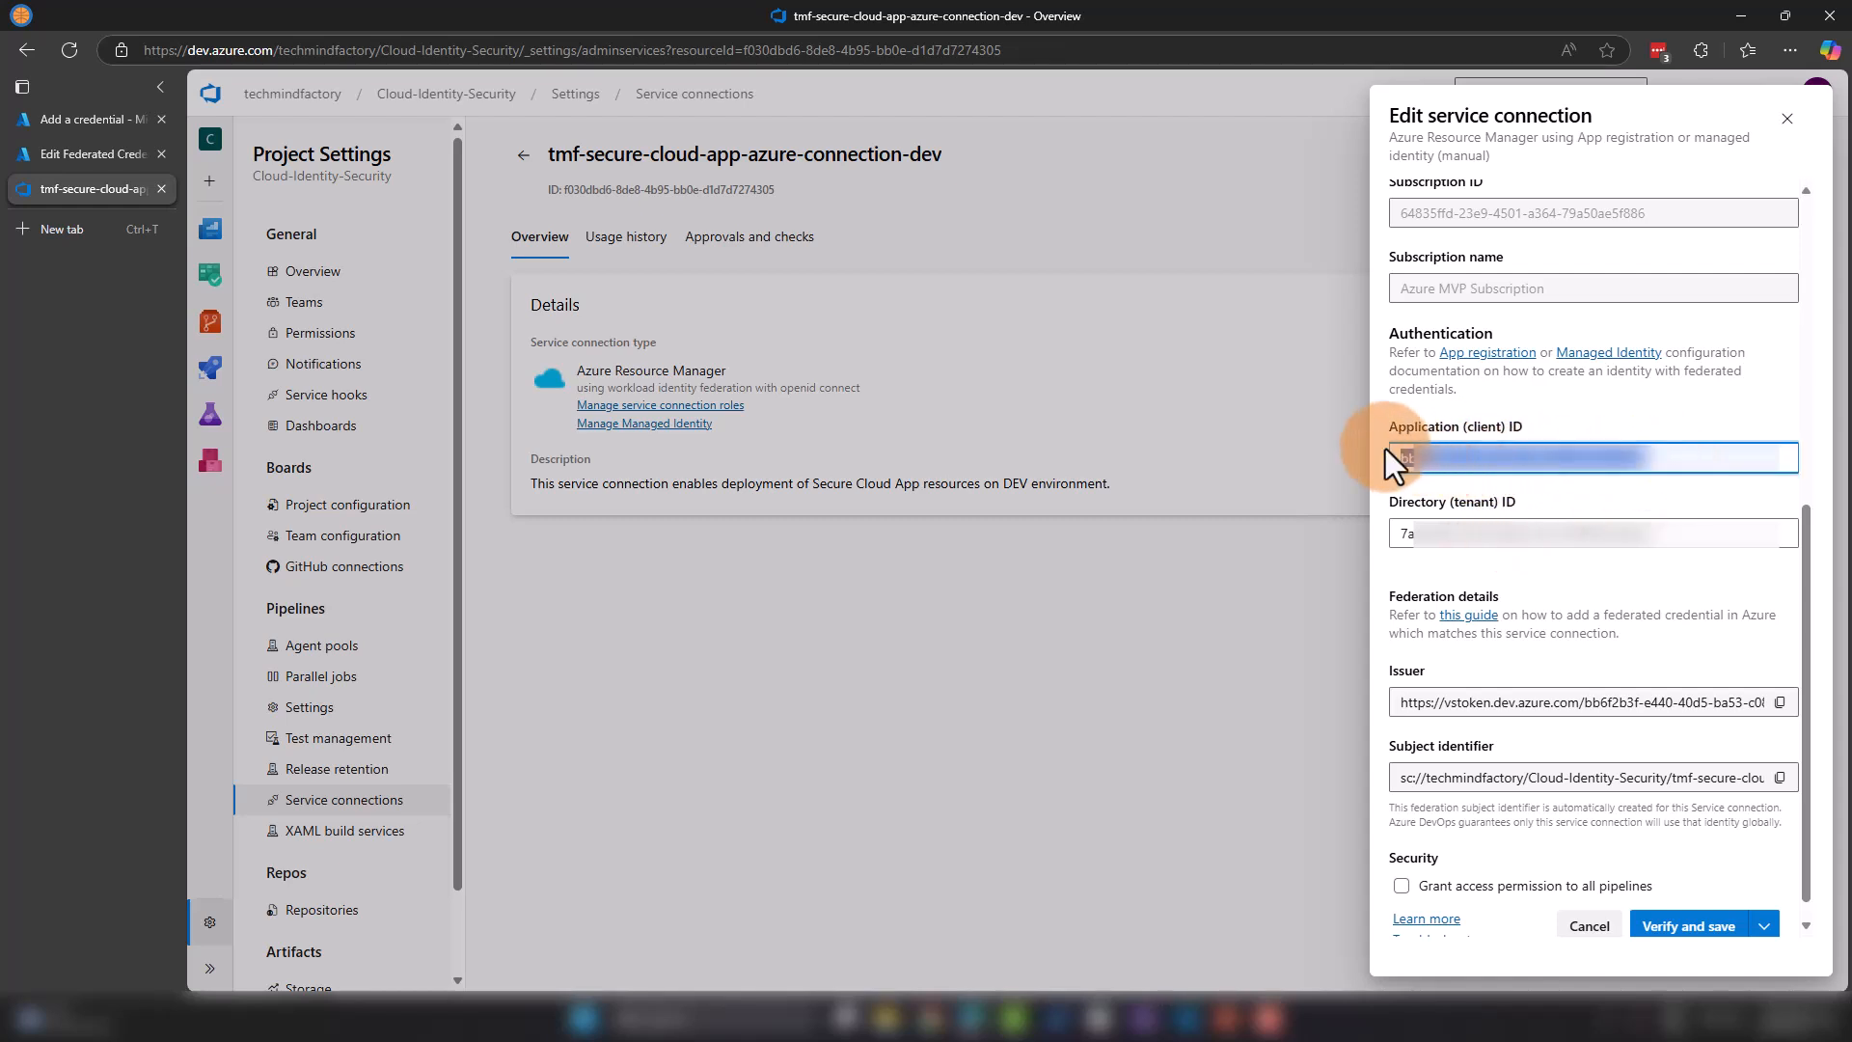
left_click(74, 153)
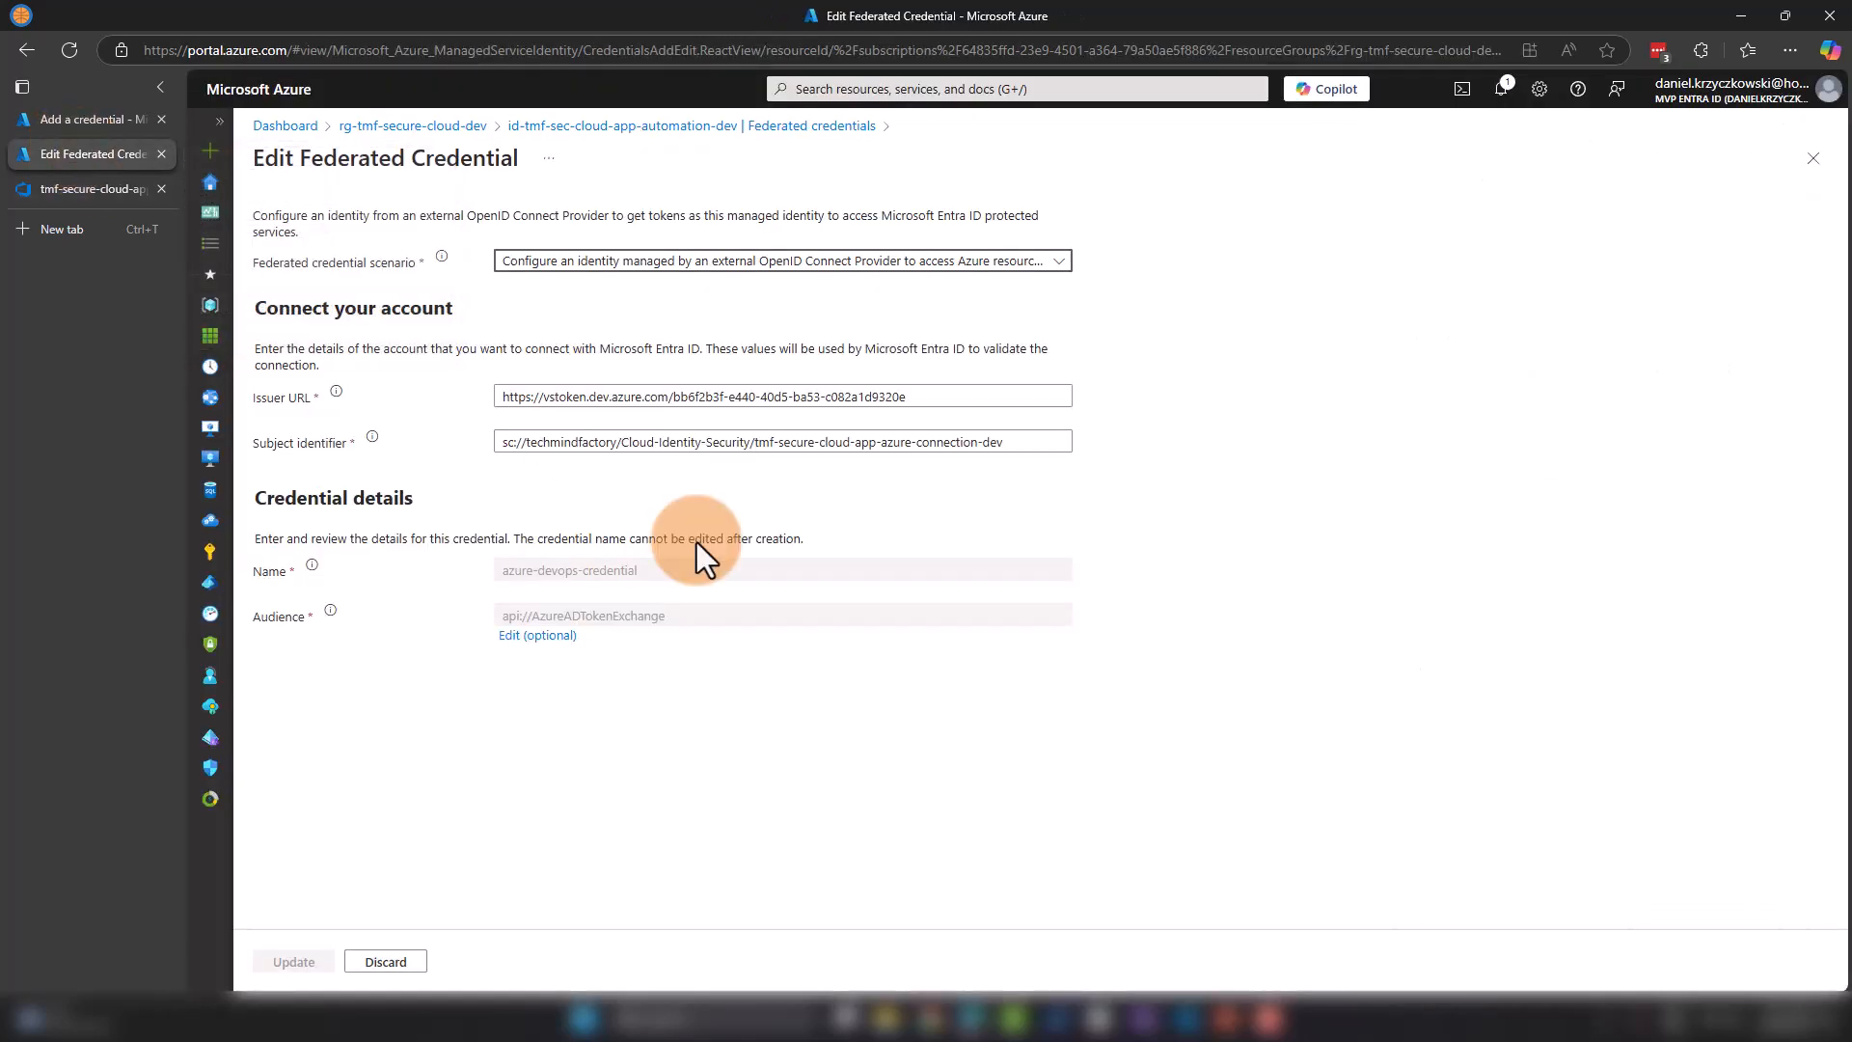
left_click(627, 132)
left_click(328, 251)
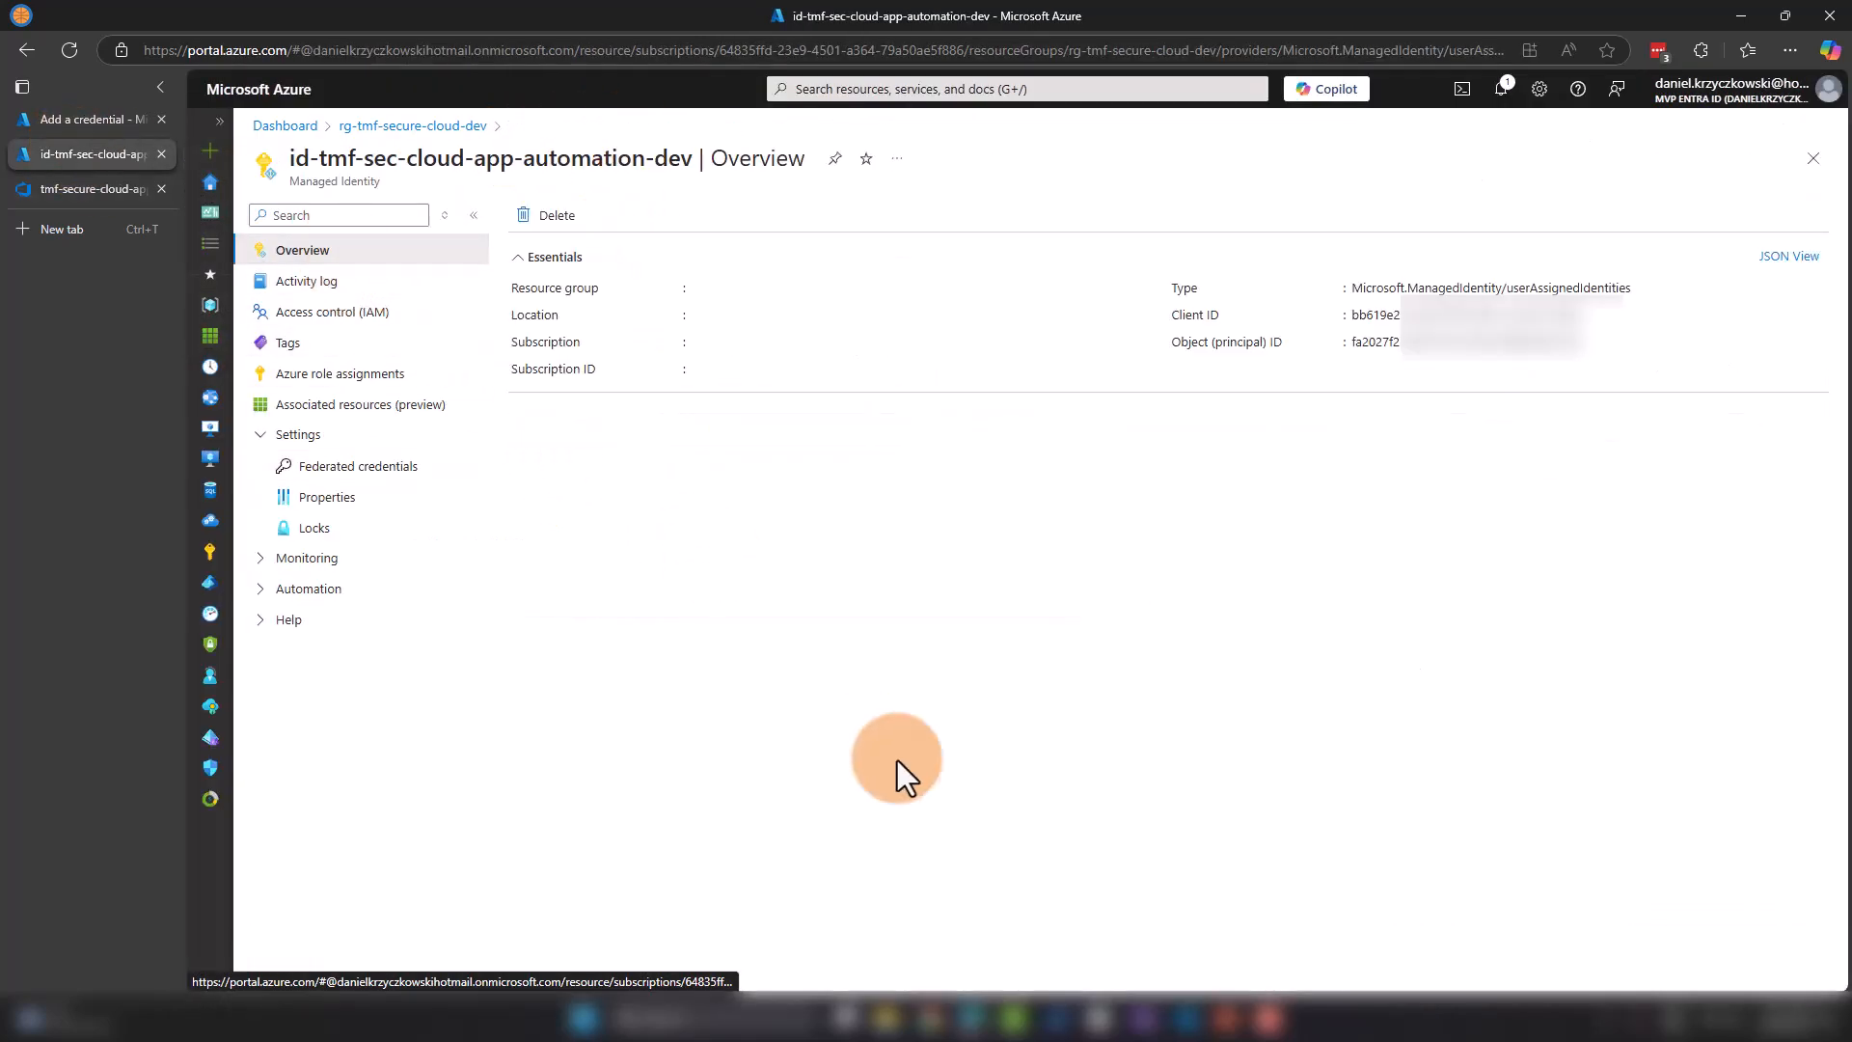
key("ctrl+f")
key("ctrl+v")
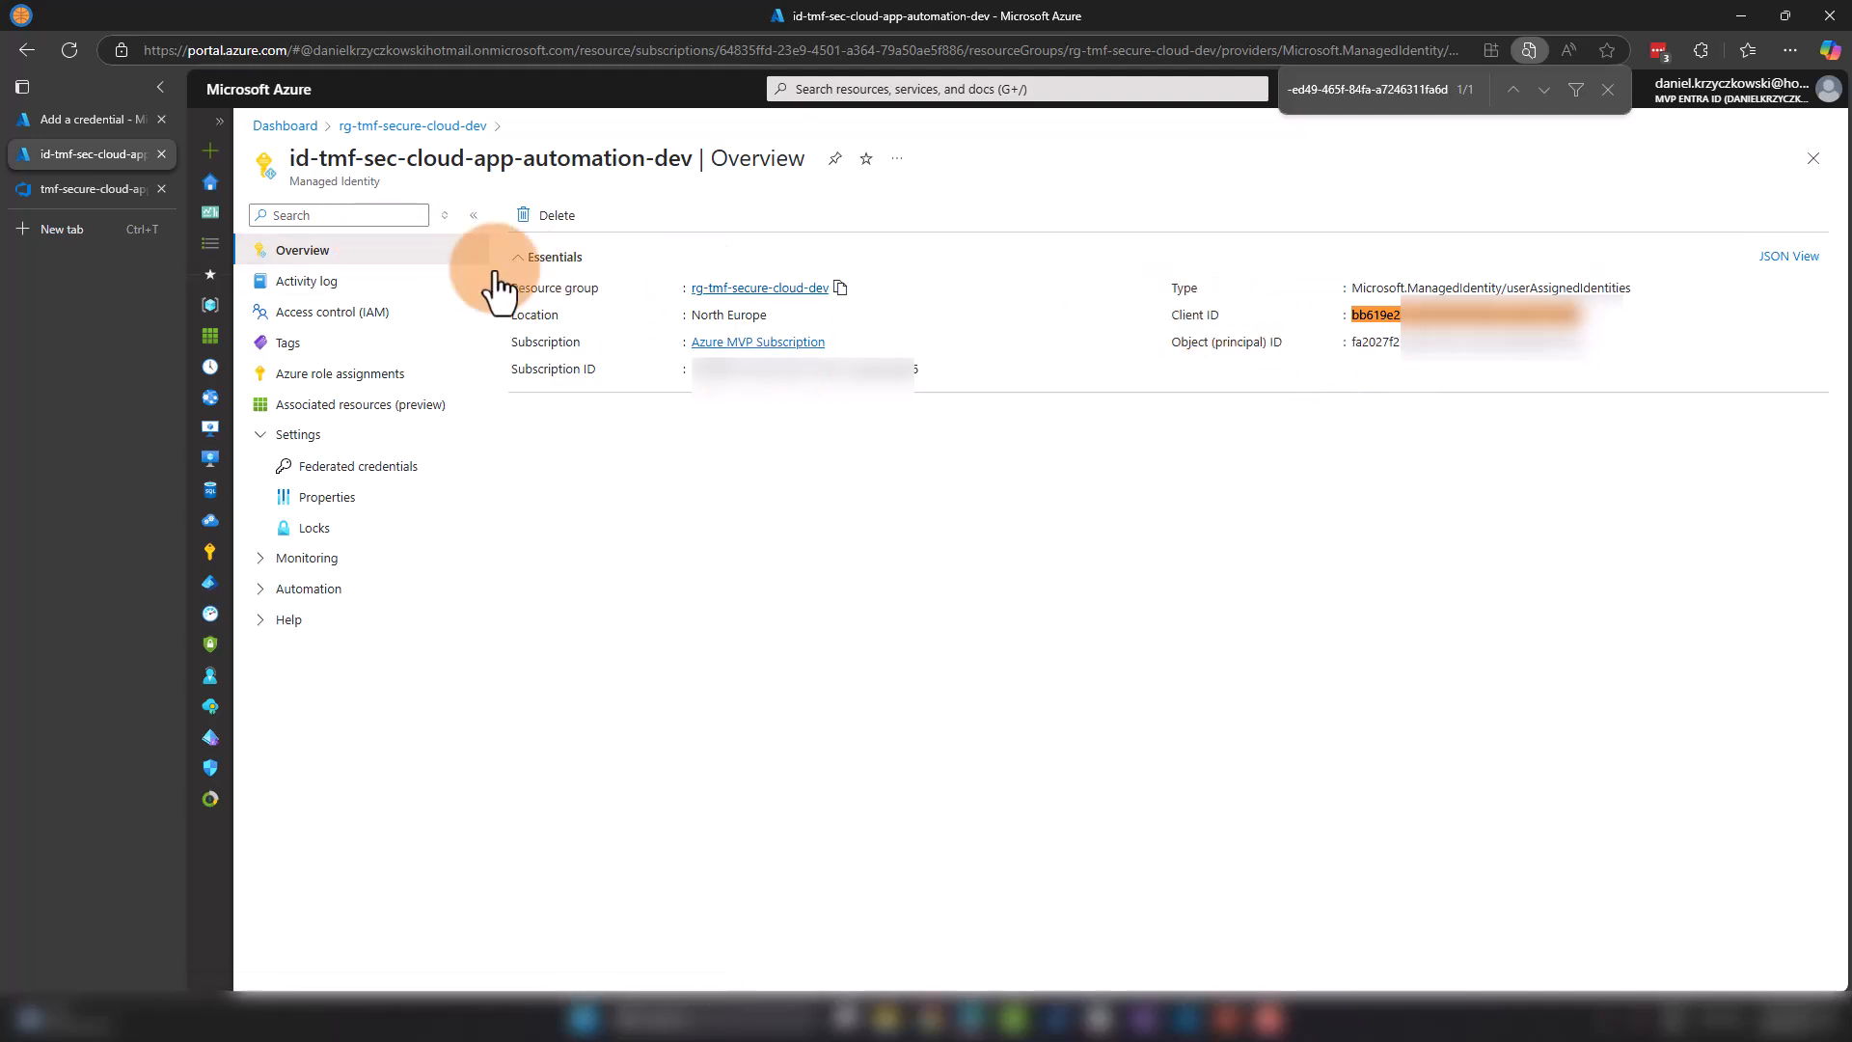
Step: Return to the service connection in Azure DevOps and examine its directory (tenant) ID, issuer and subject identifier
left_click(148, 181)
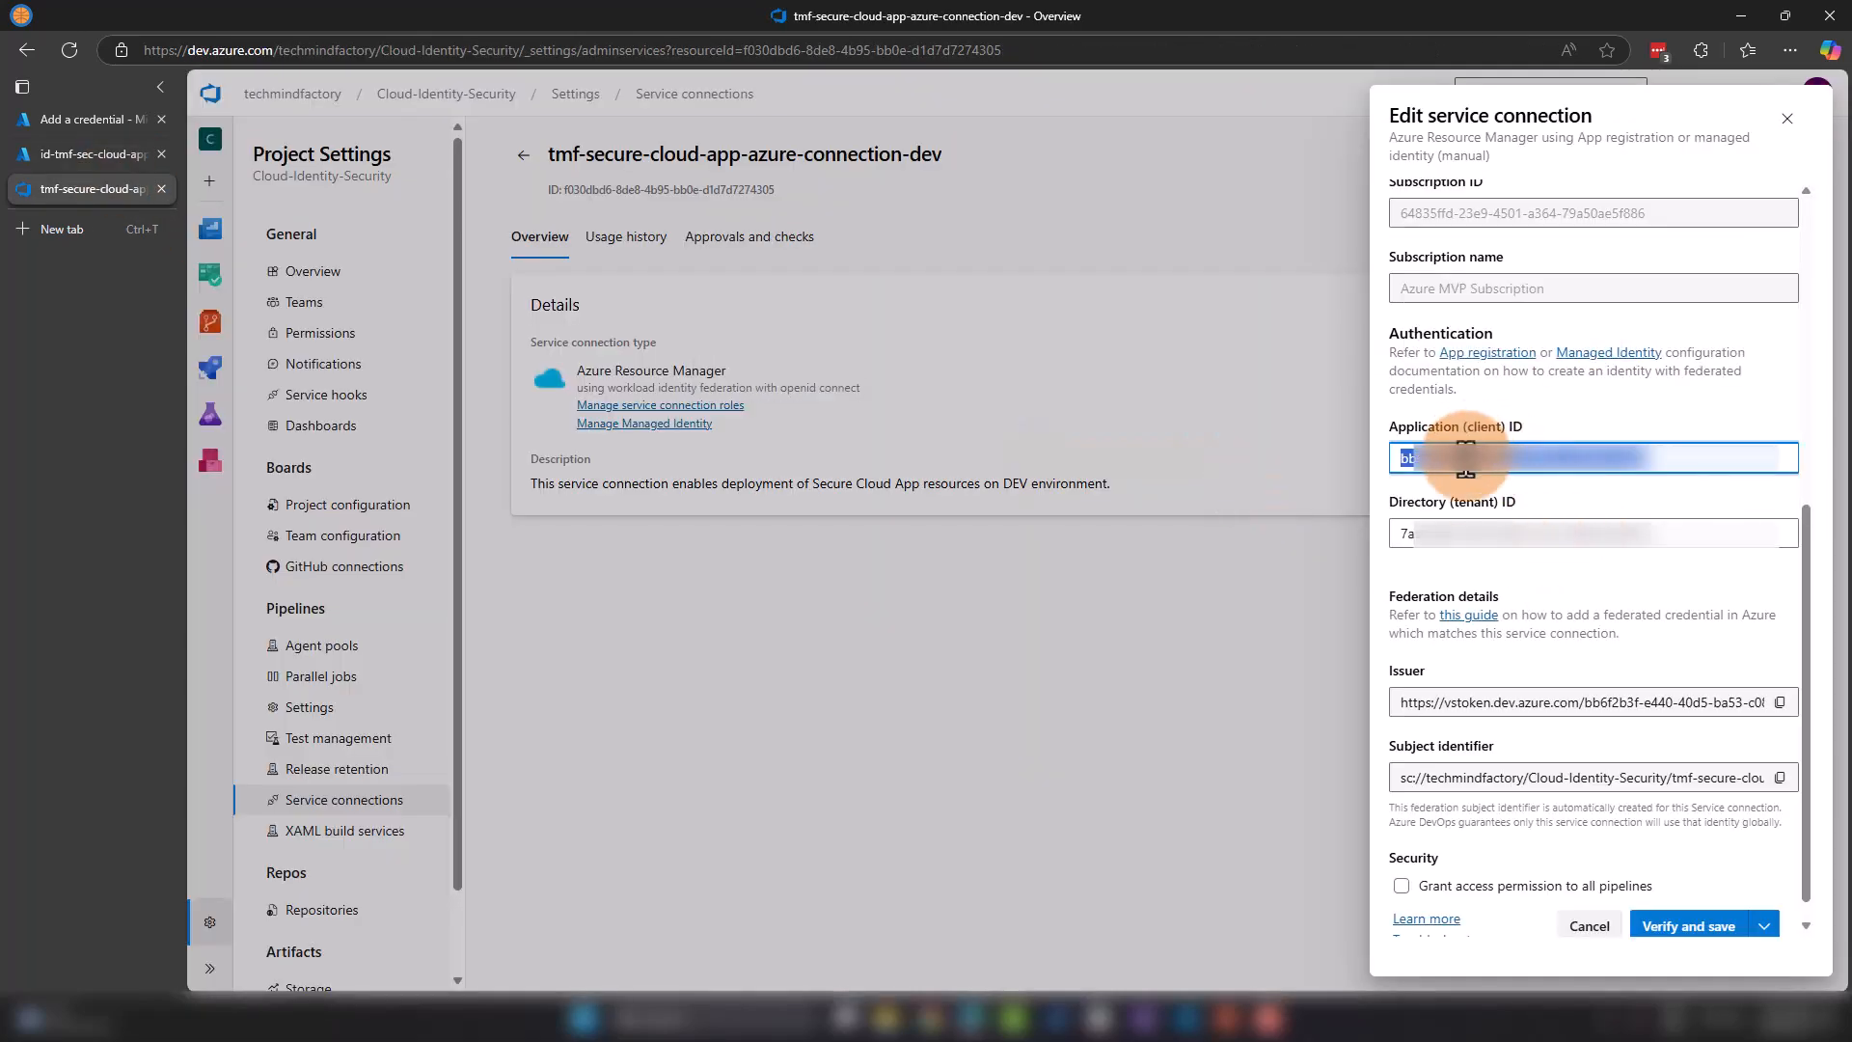
left_click_drag(1666, 535, 1385, 550)
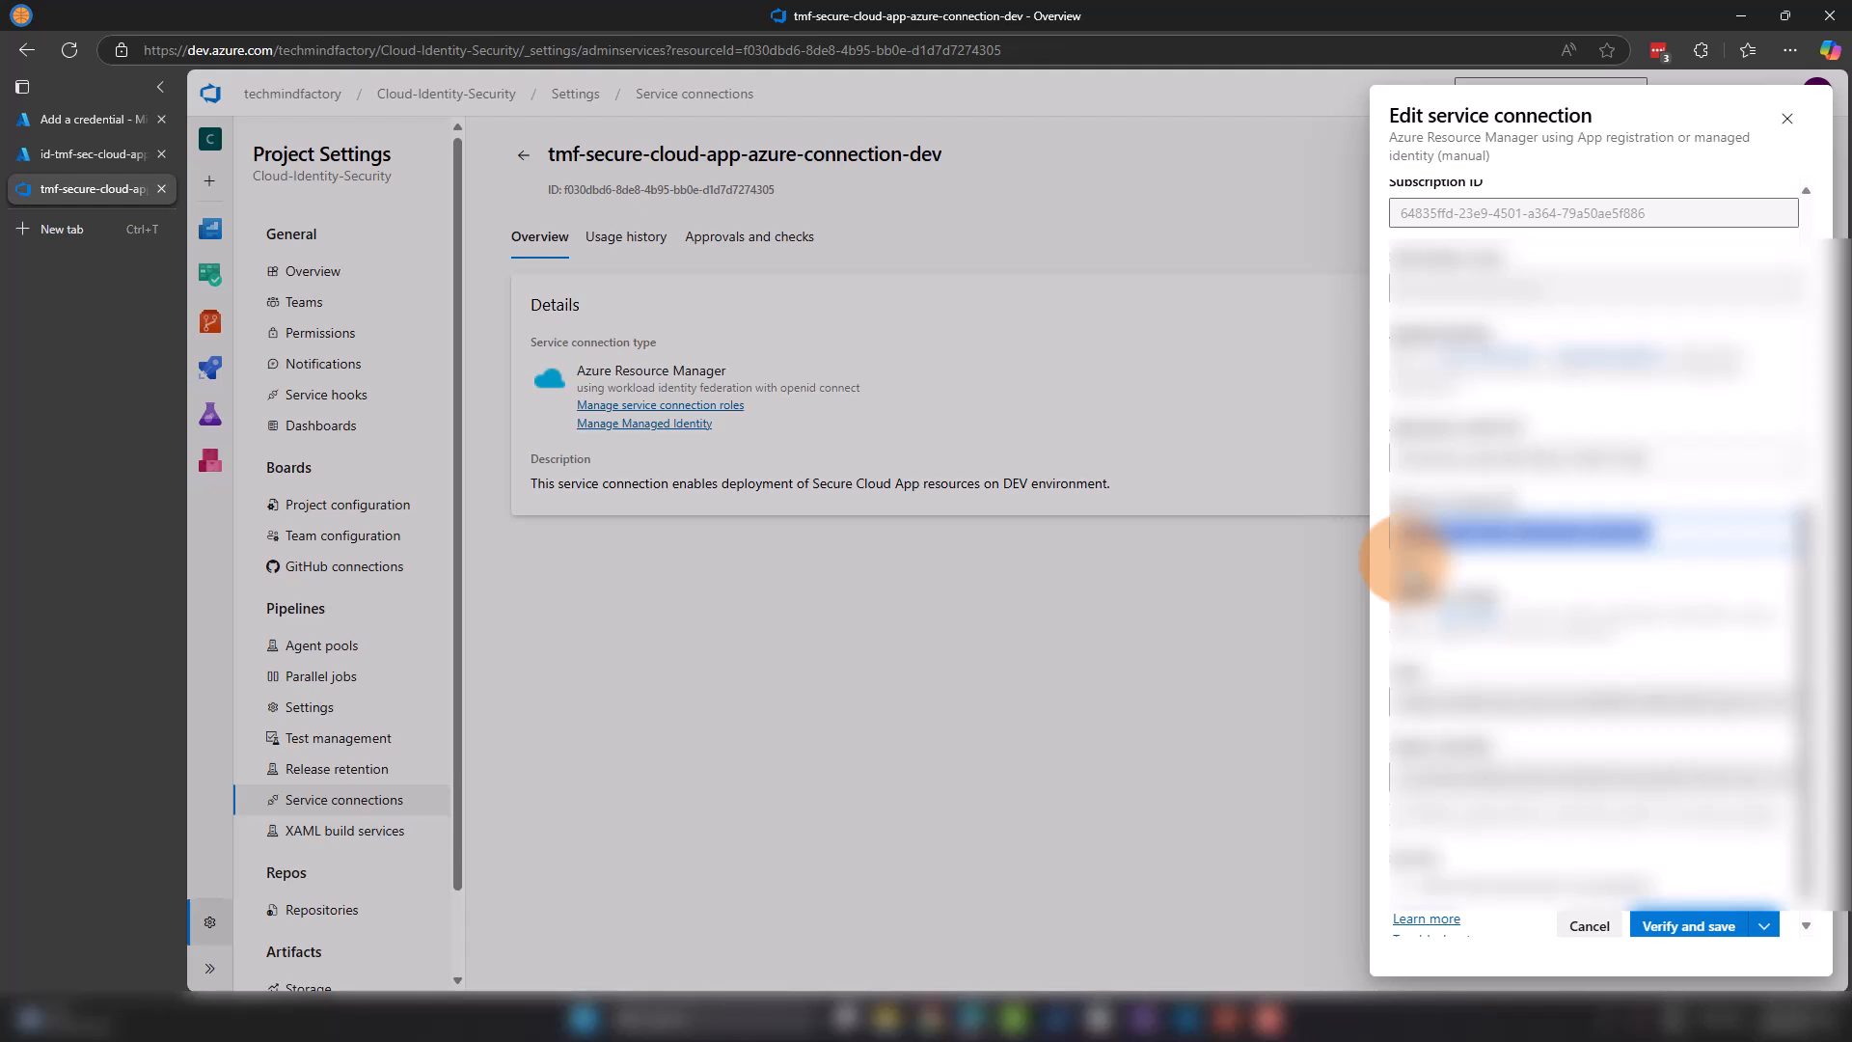
scroll(1406, 579, "down", 1)
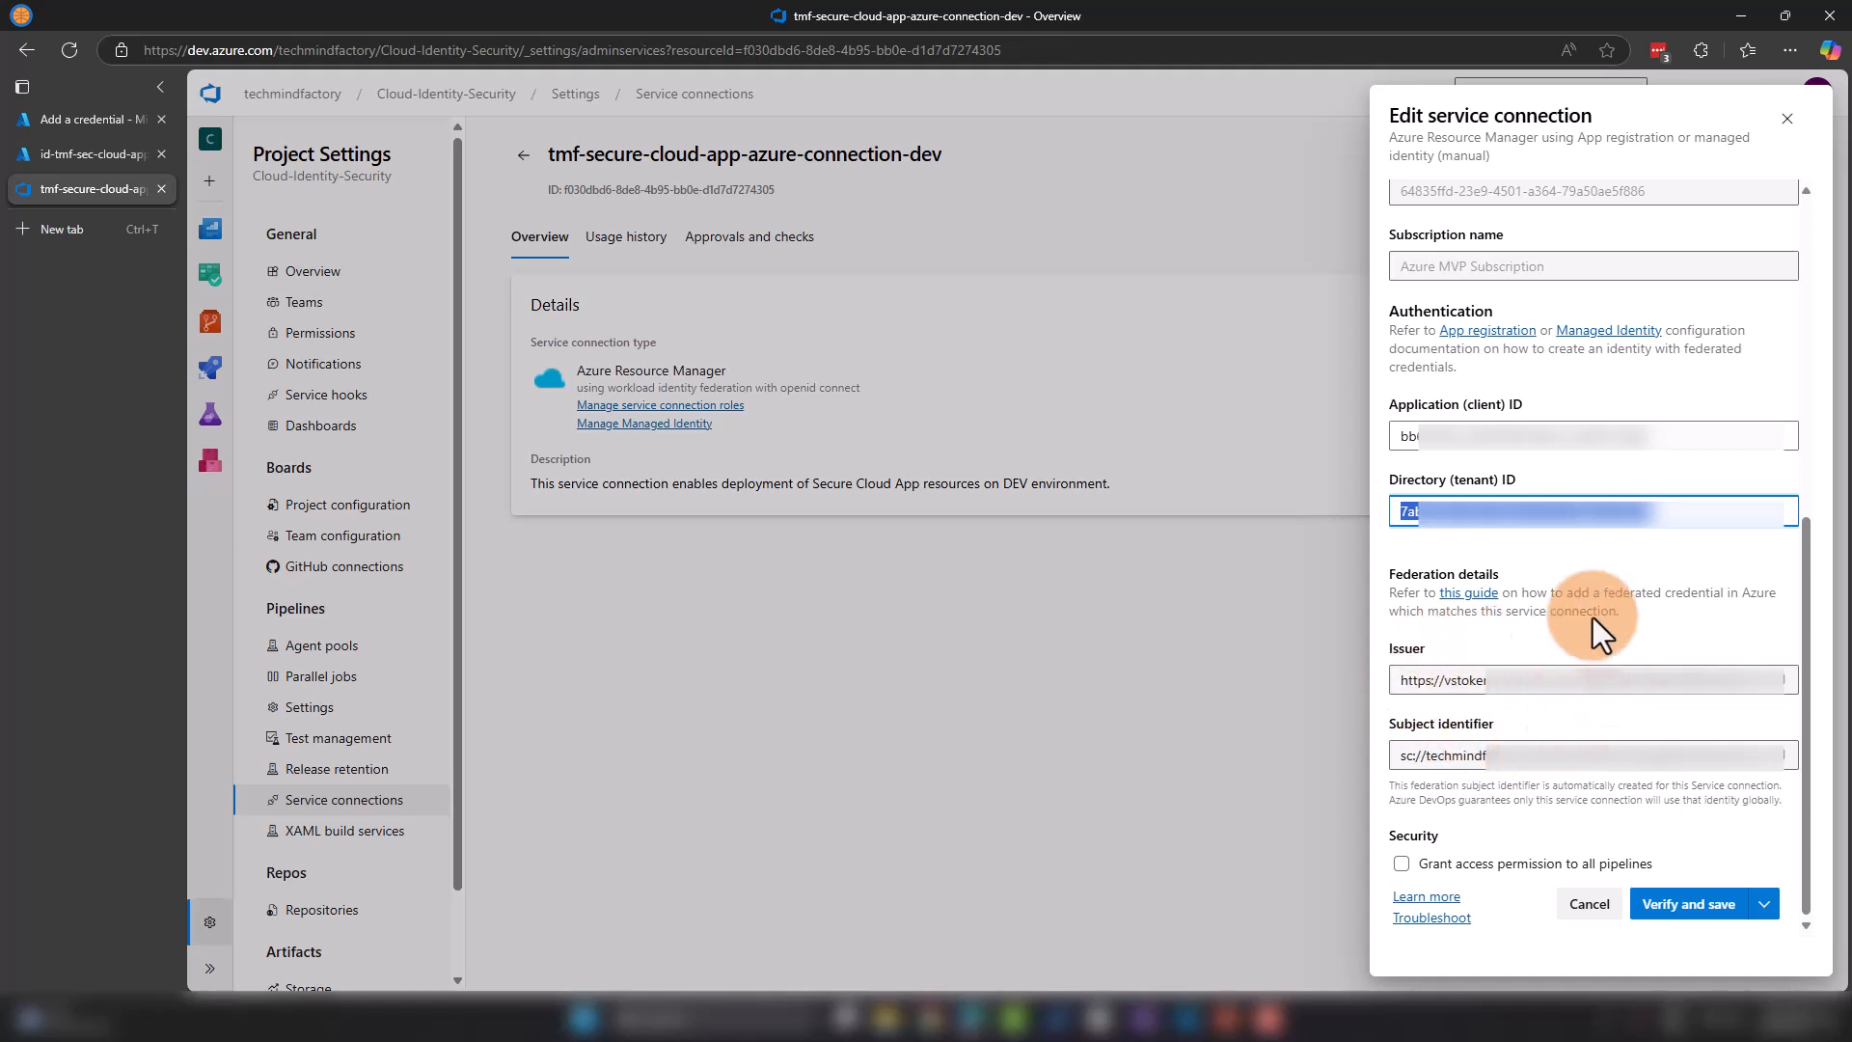
left_click(1563, 730)
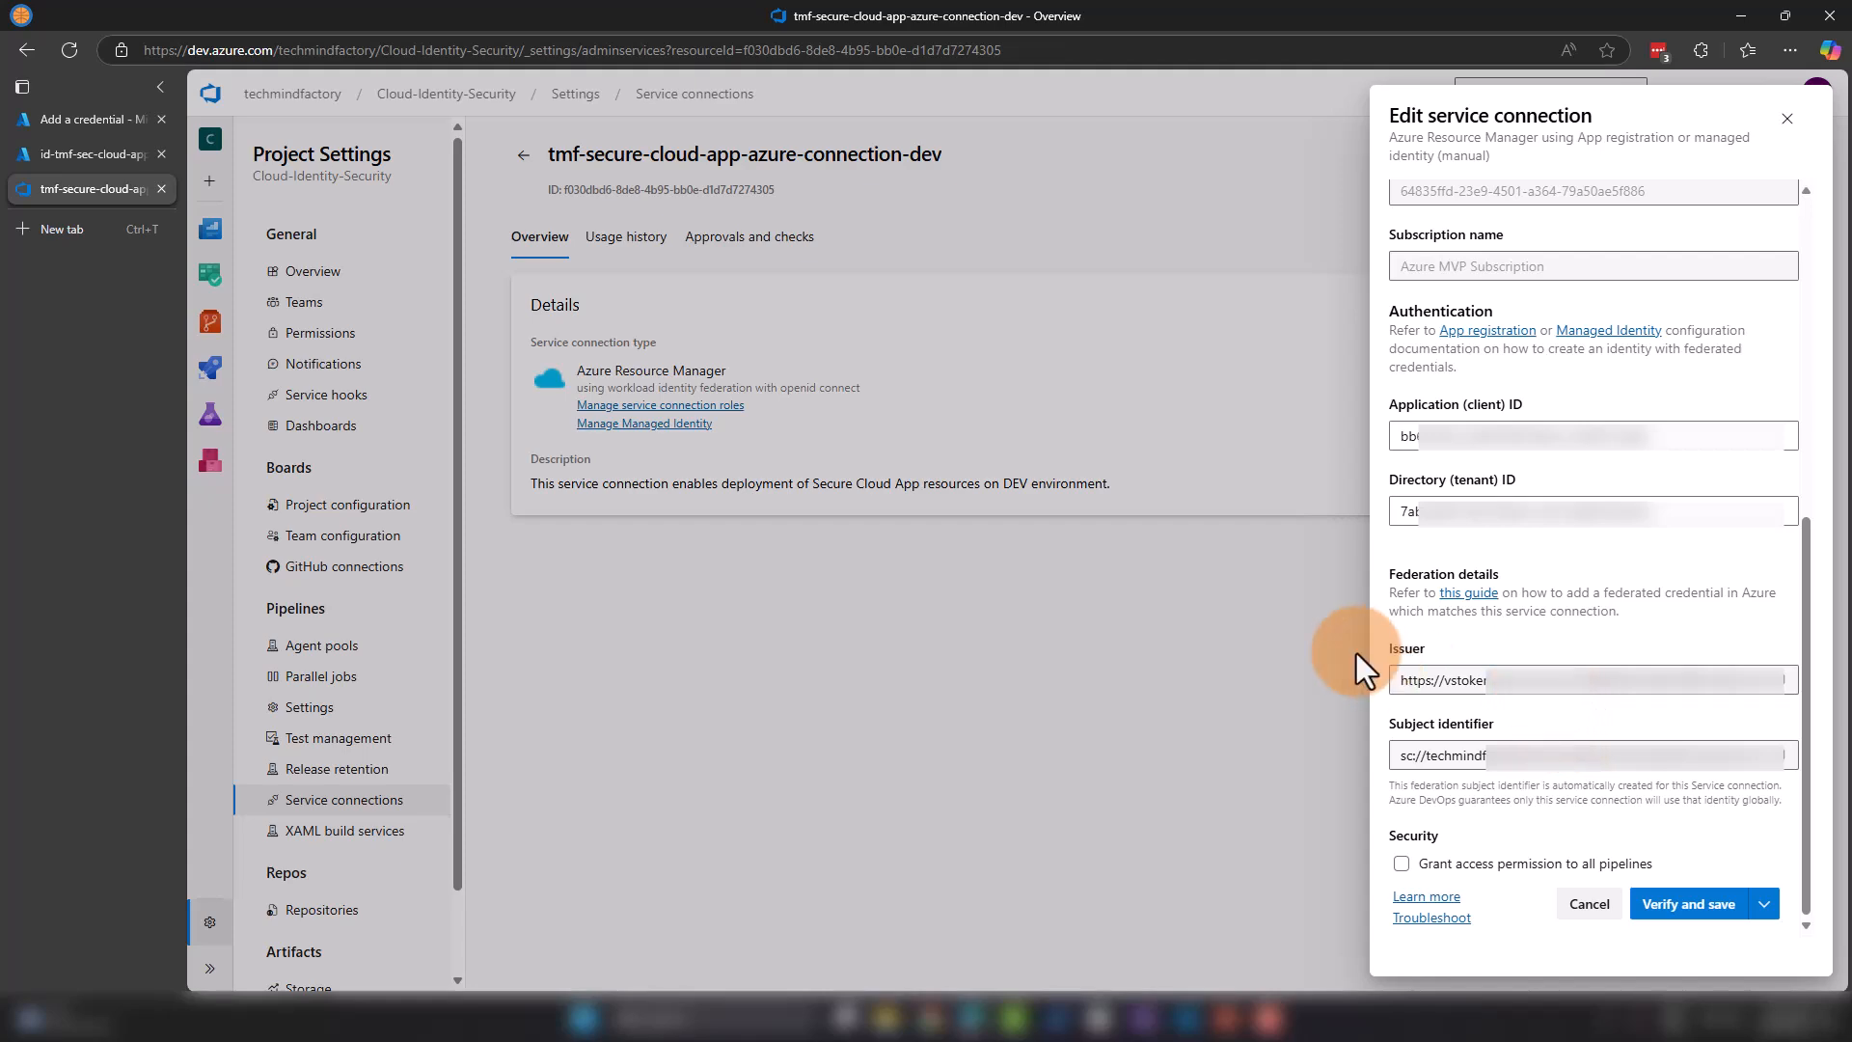
Step: Open the managed identity's azure-devops-credential in the Azure portal and compare its issuer URL with the service connection's issuer
left_click(106, 152)
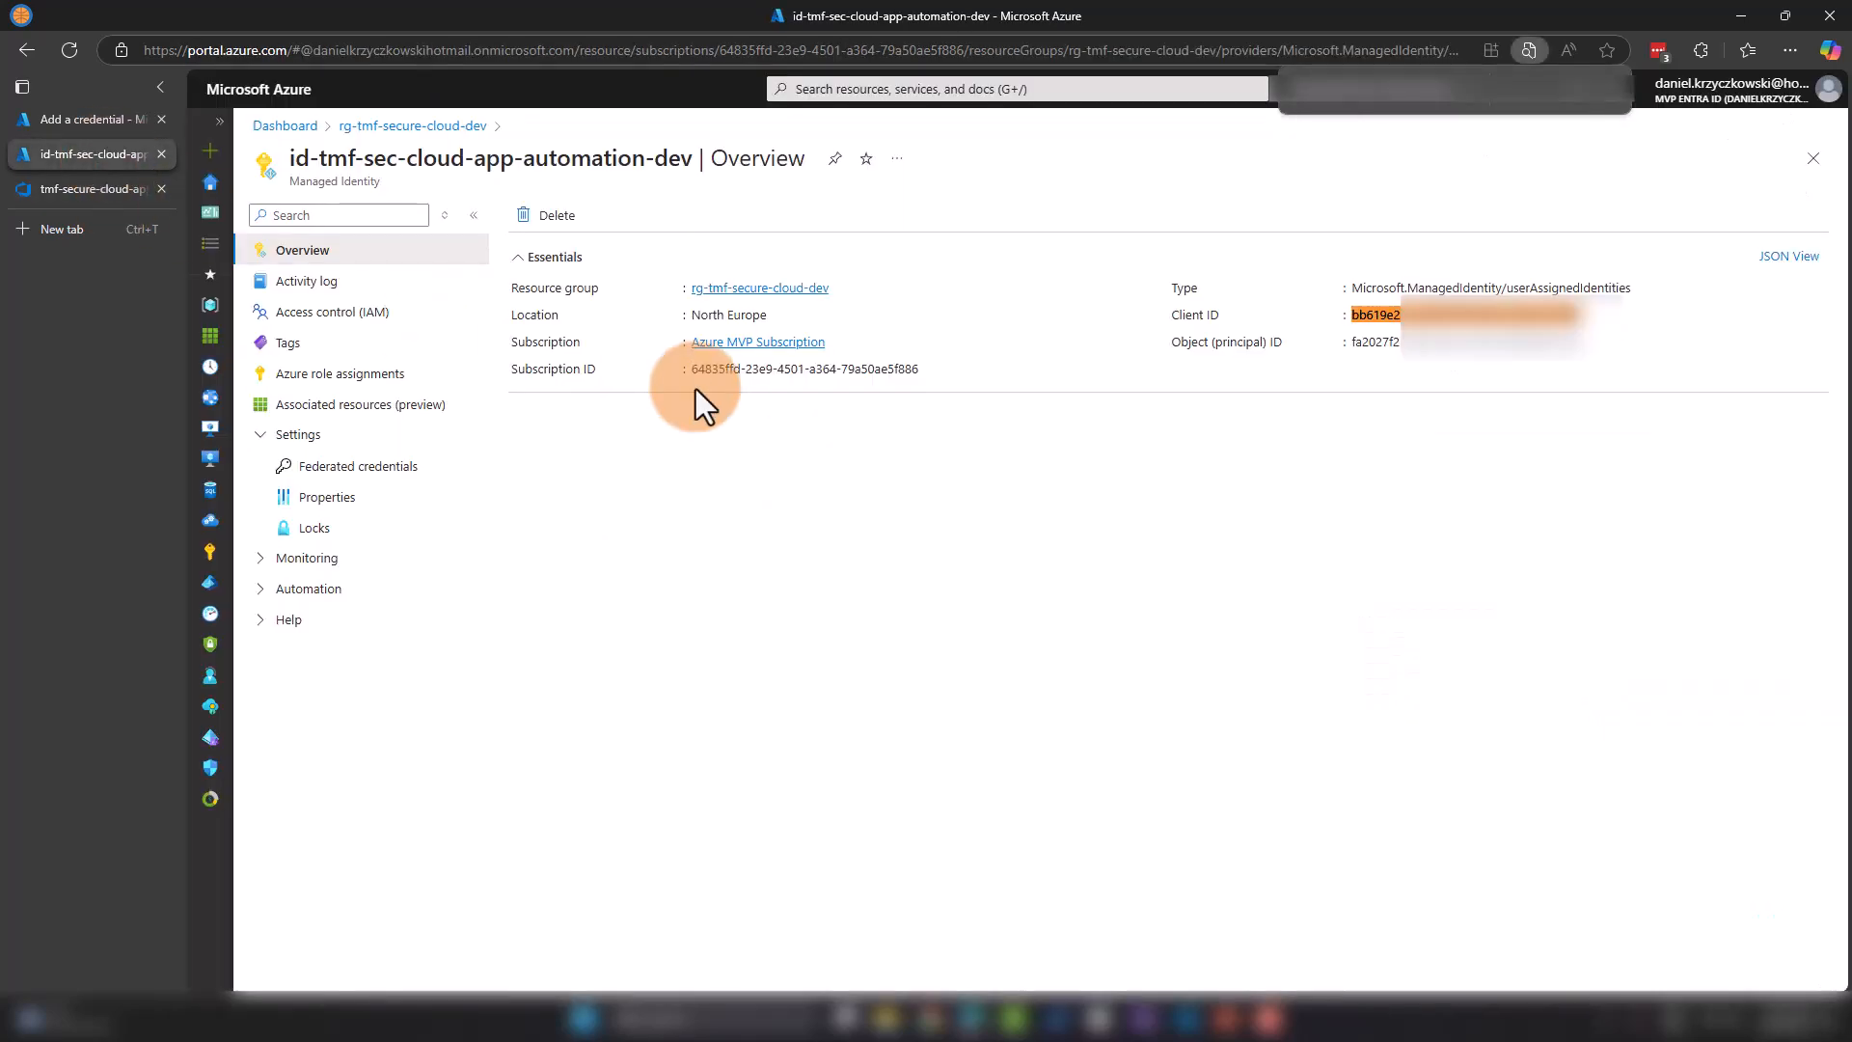
left_click(371, 467)
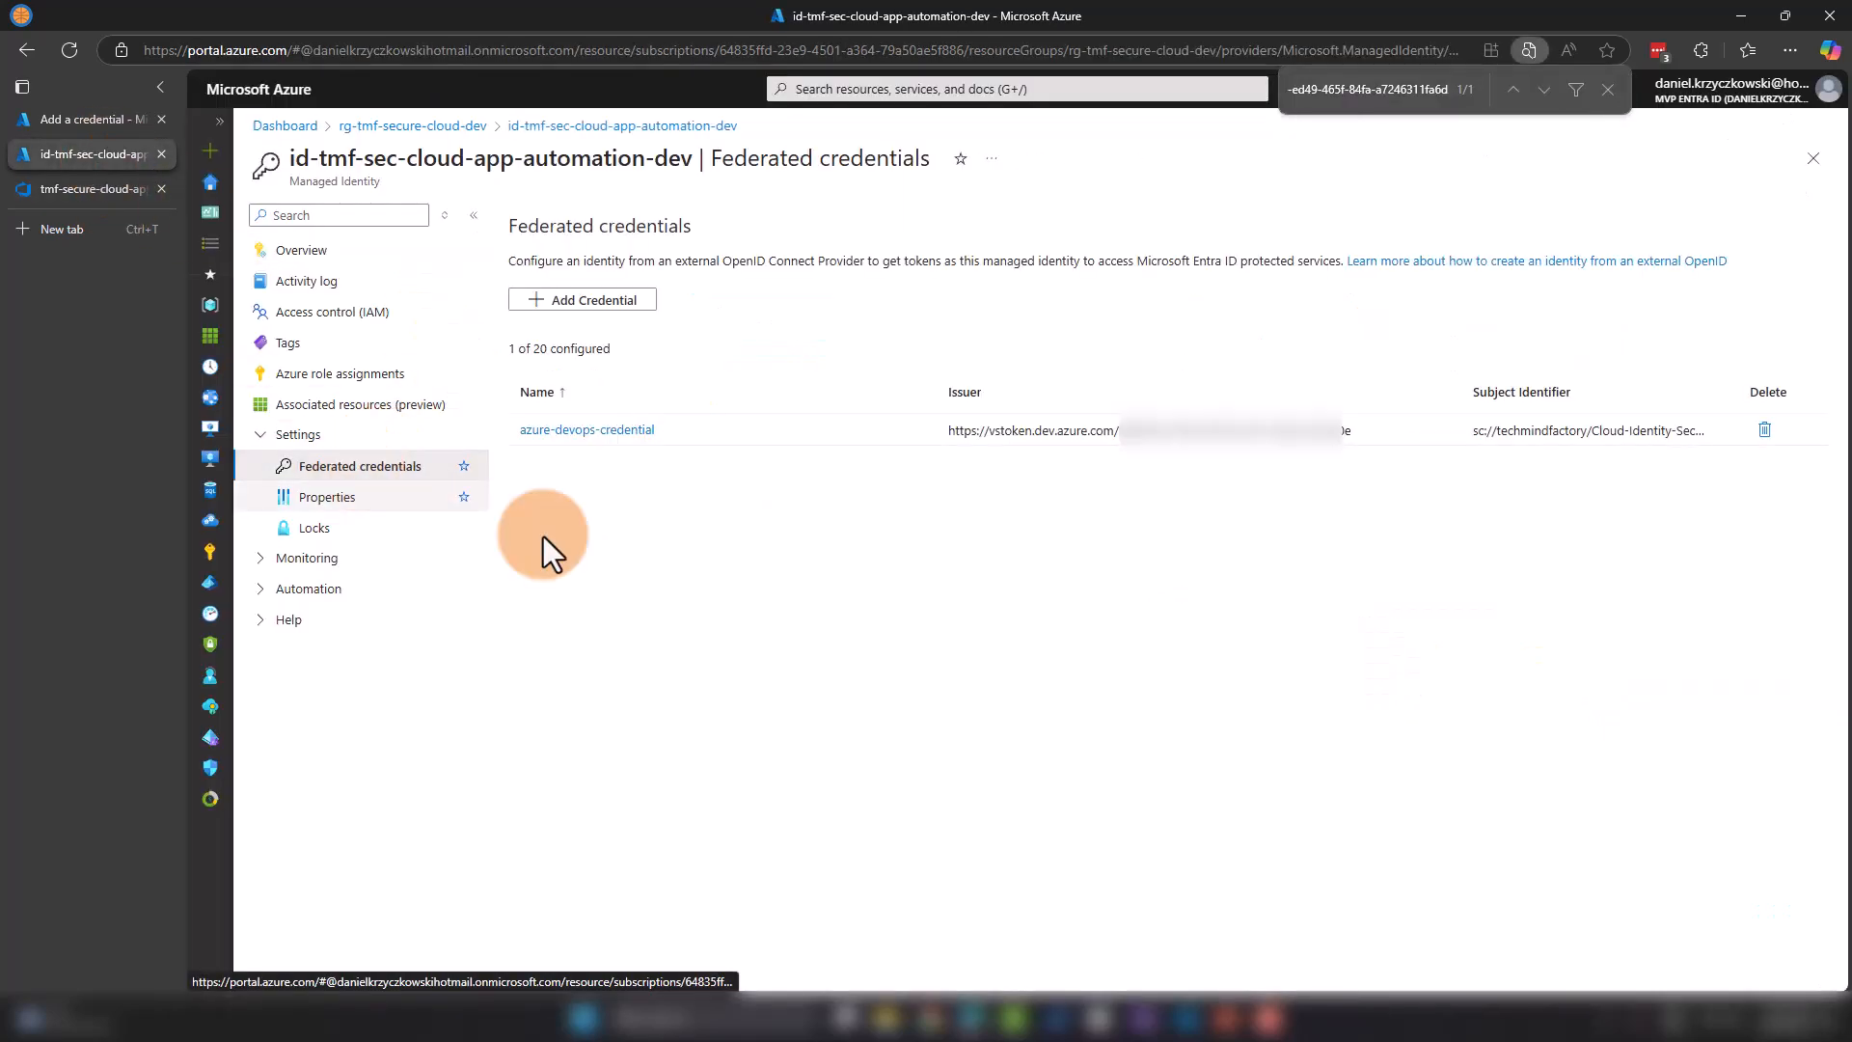
left_click(606, 428)
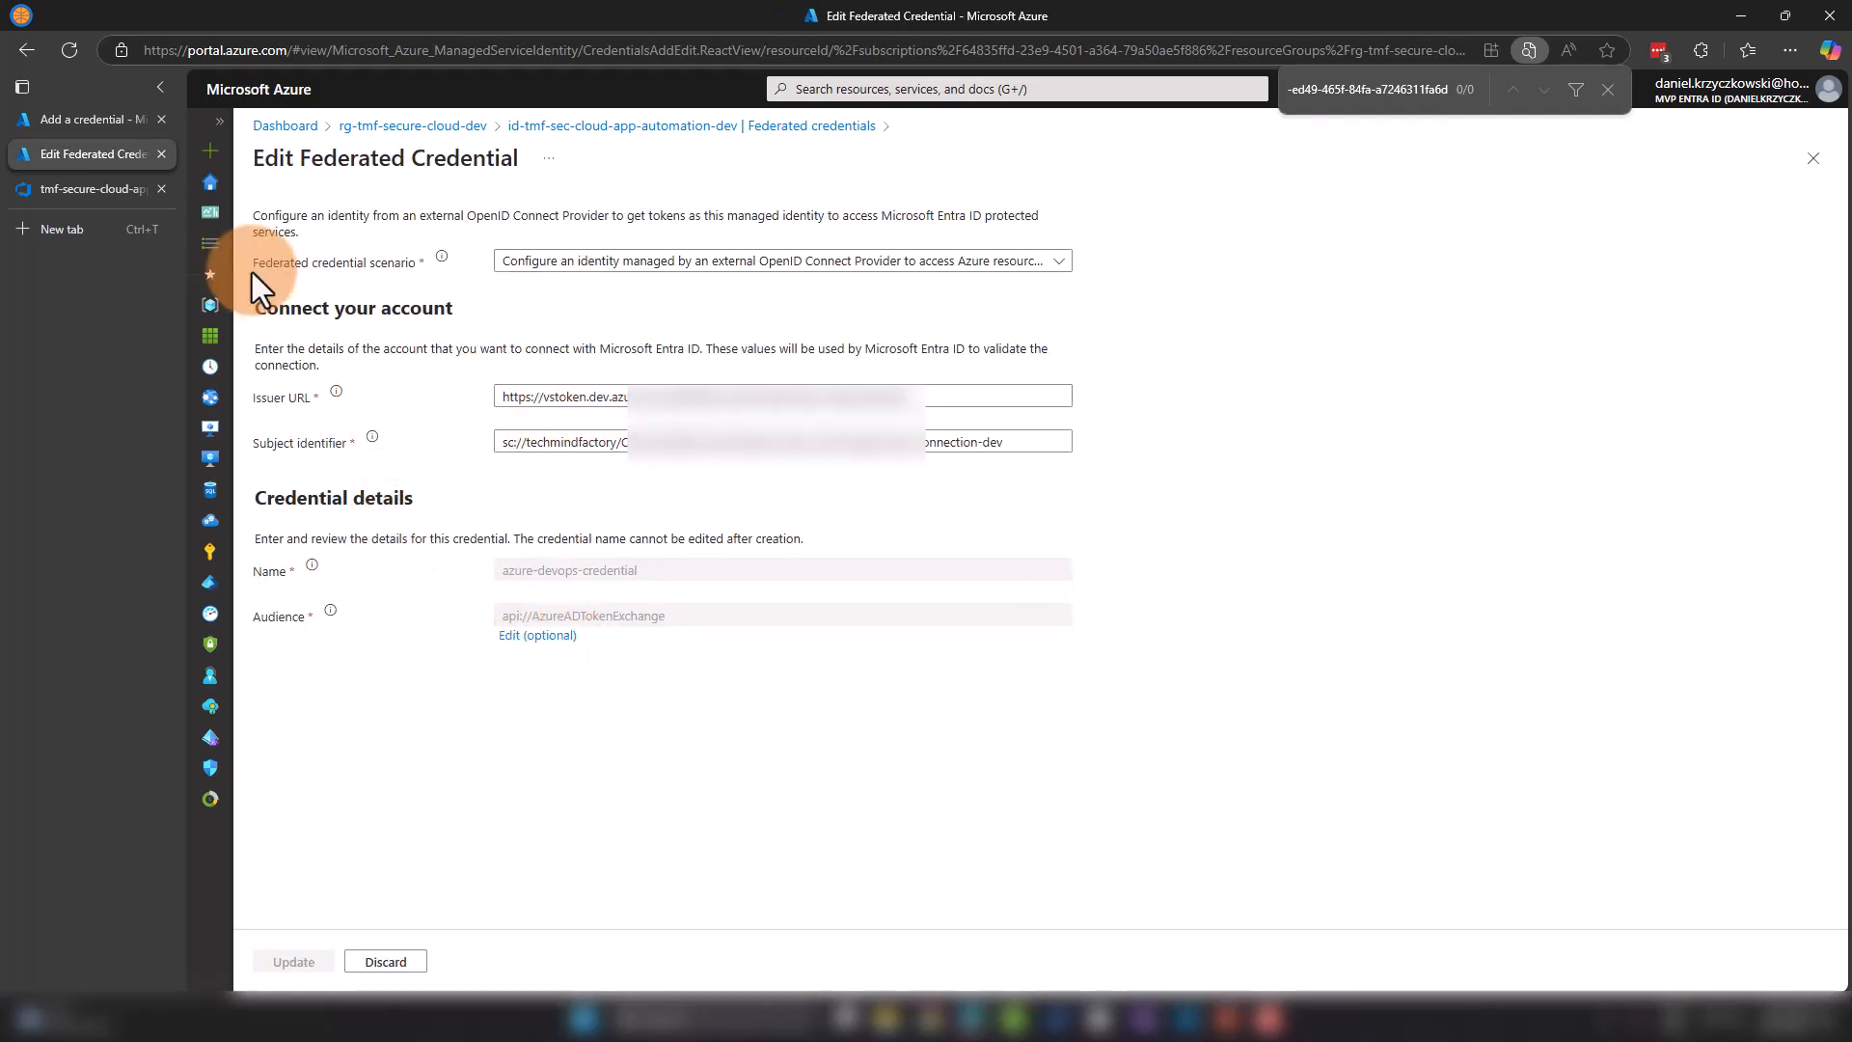
left_click(113, 190)
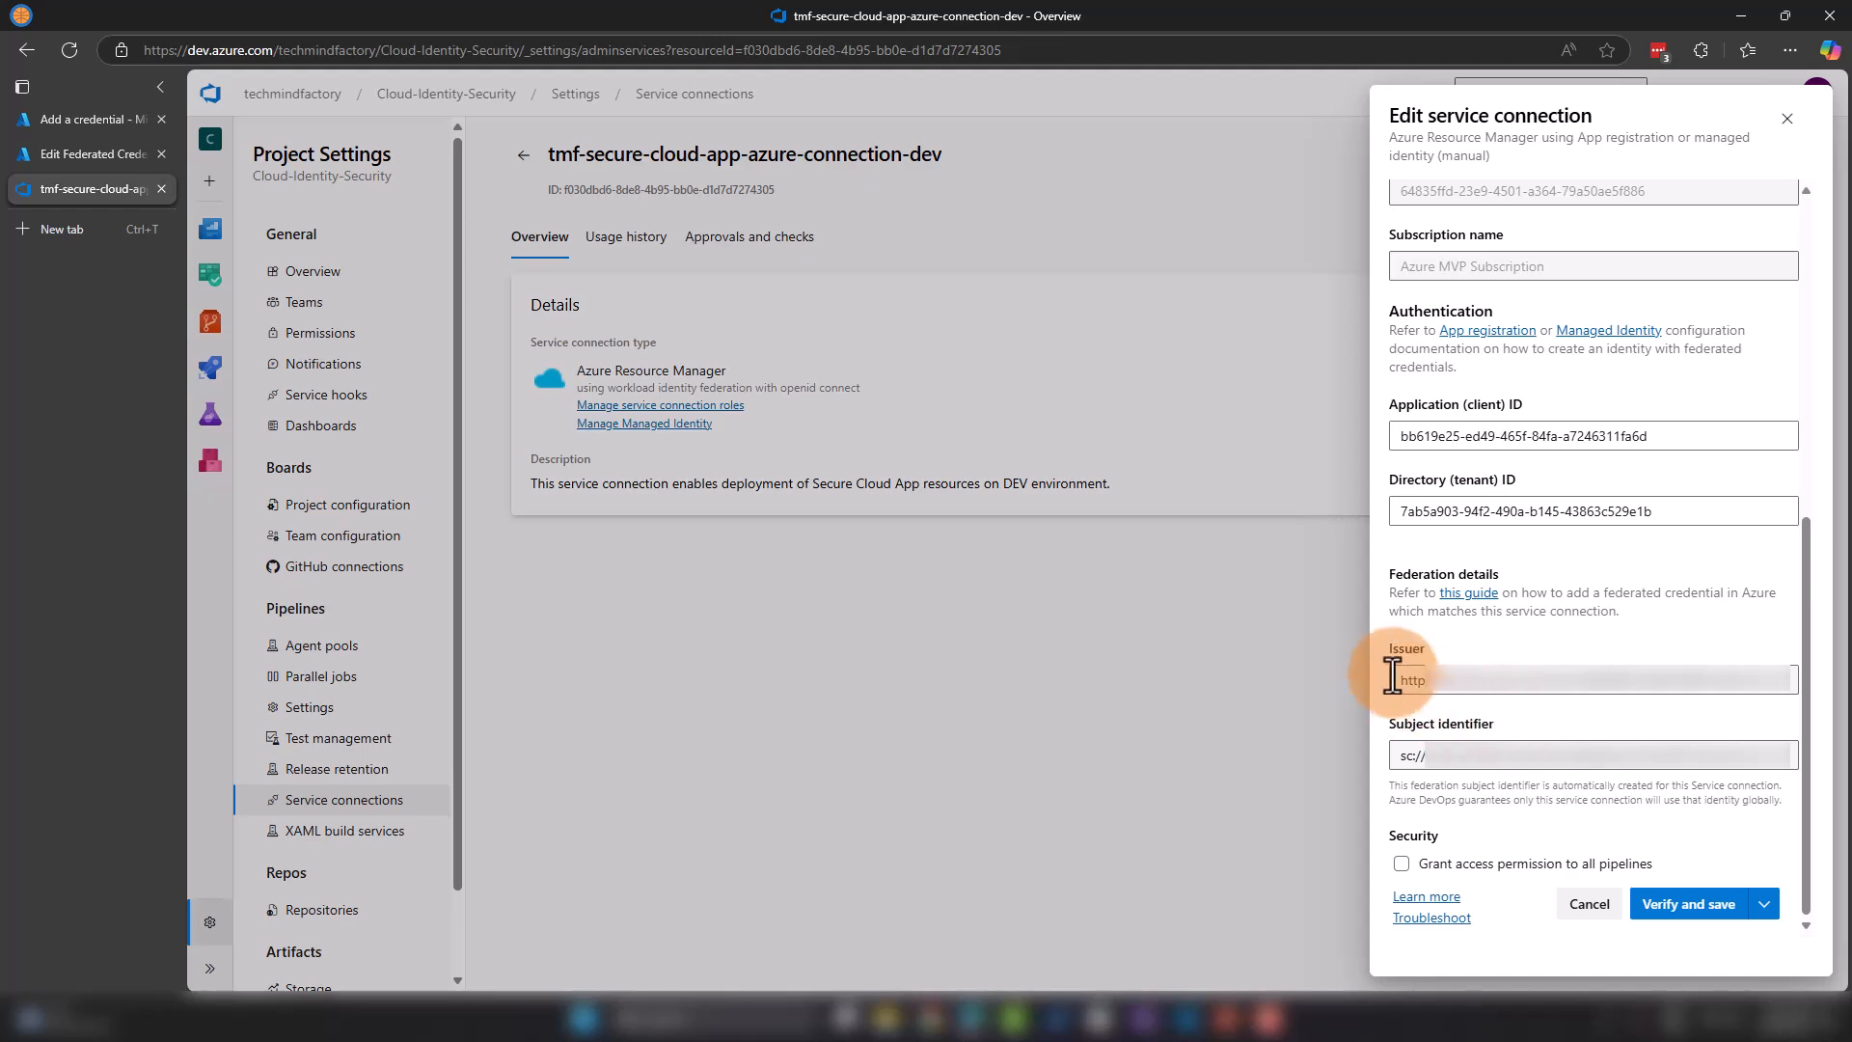
left_click_drag(1393, 678, 1786, 695)
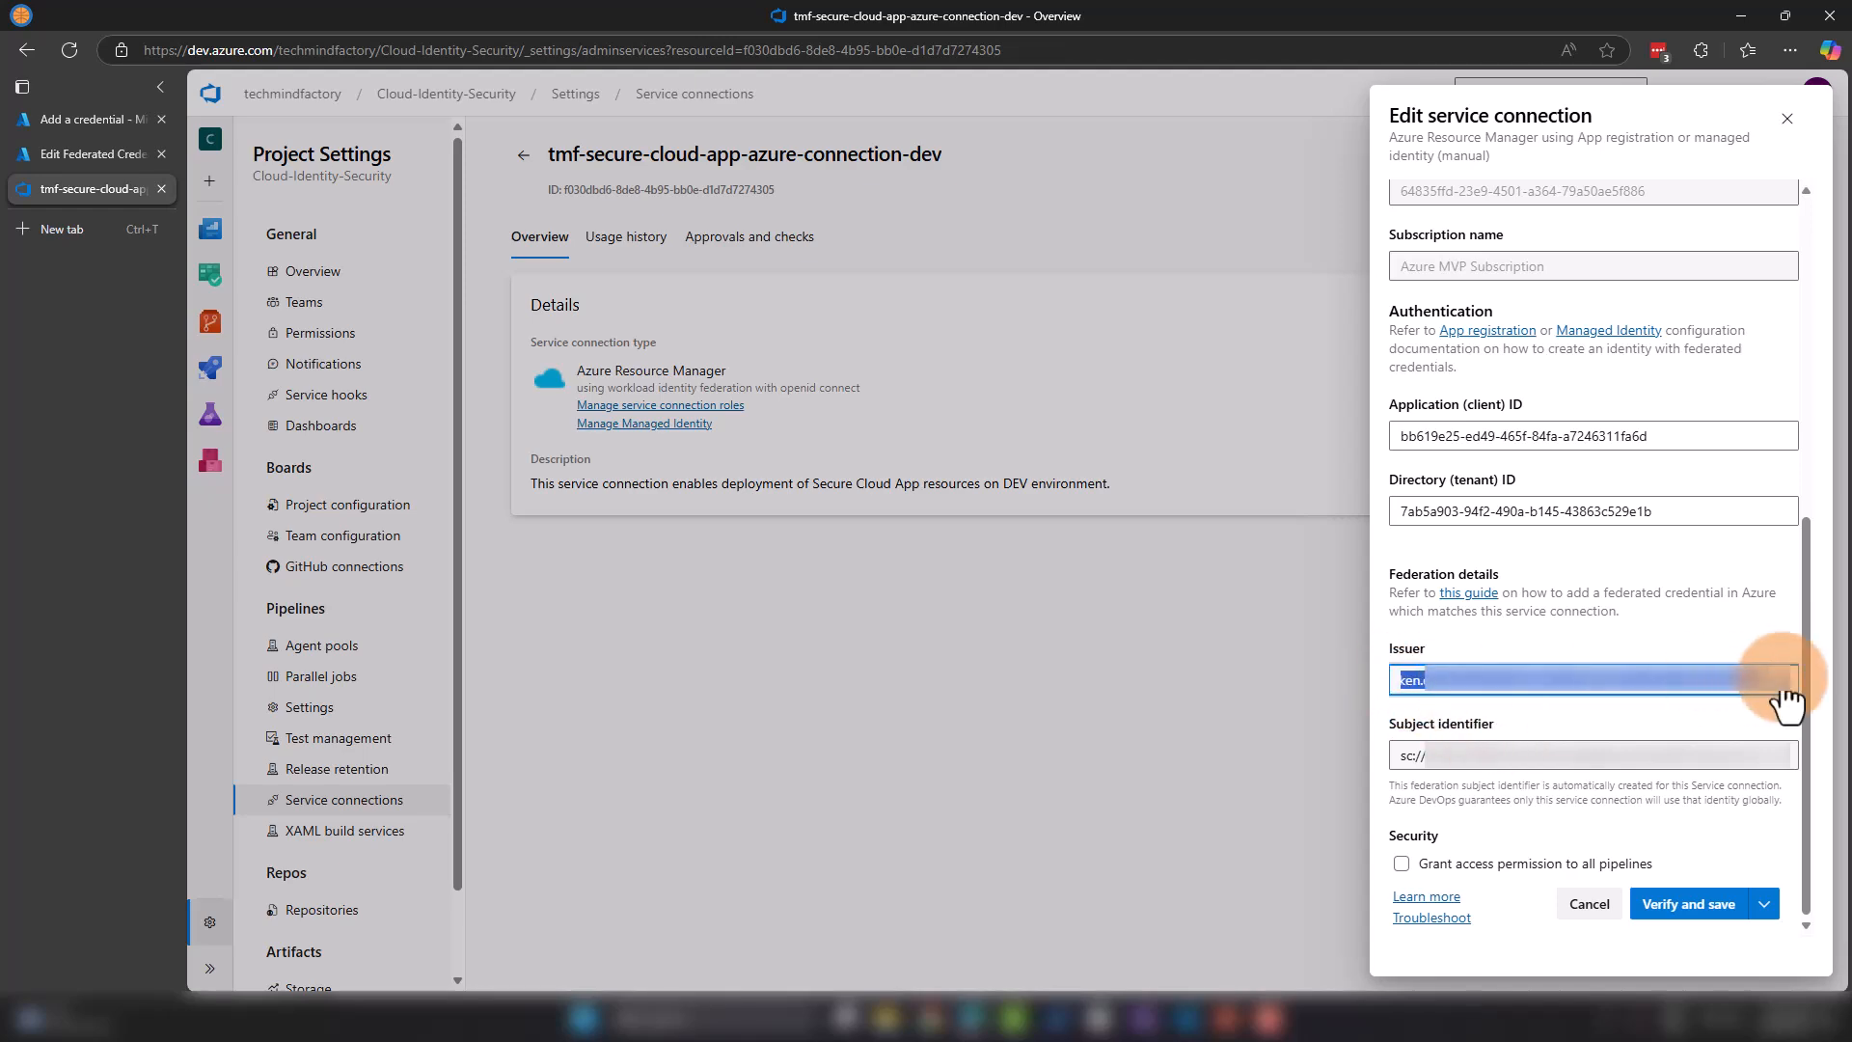
left_click(72, 154)
left_click(505, 446)
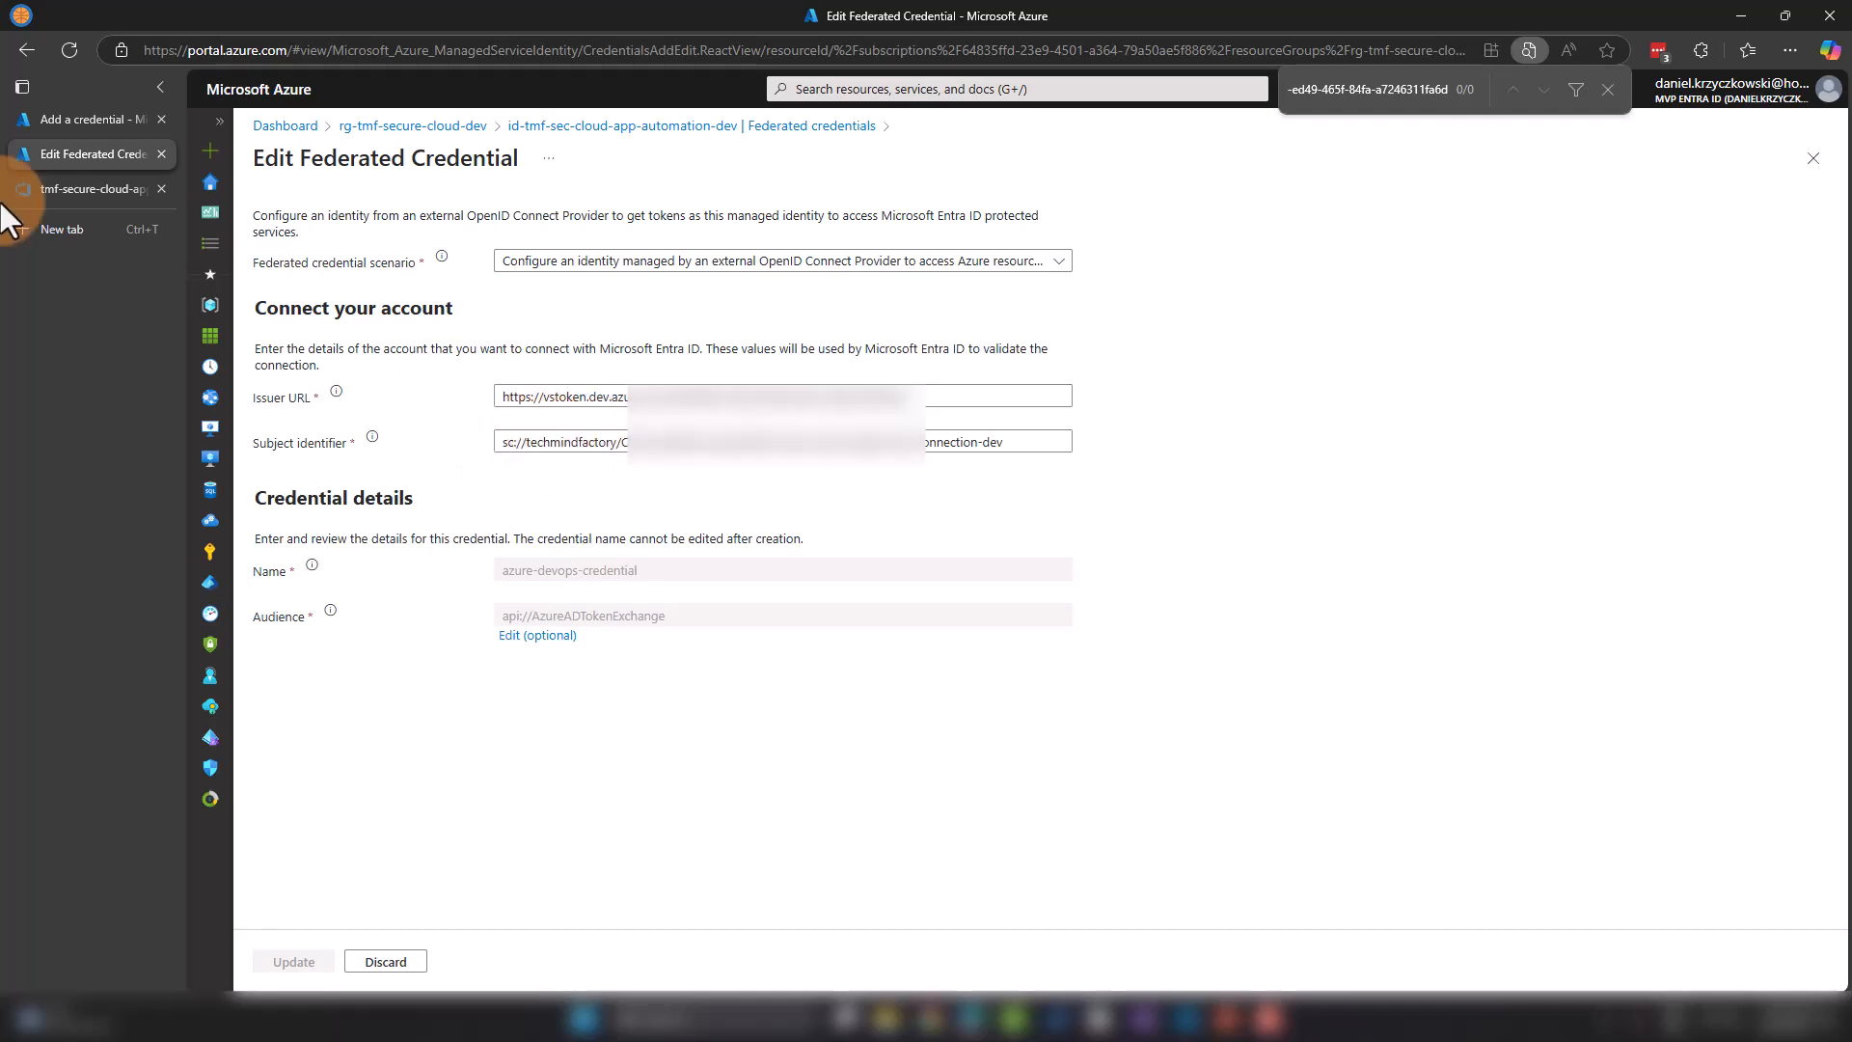
Step: Compare the service connection's subject identifier with the one in azure-devops-credential, and return to the managed identity's federated credentials list
left_click(62, 187)
left_click_drag(1400, 757, 1627, 763)
left_click(1631, 815)
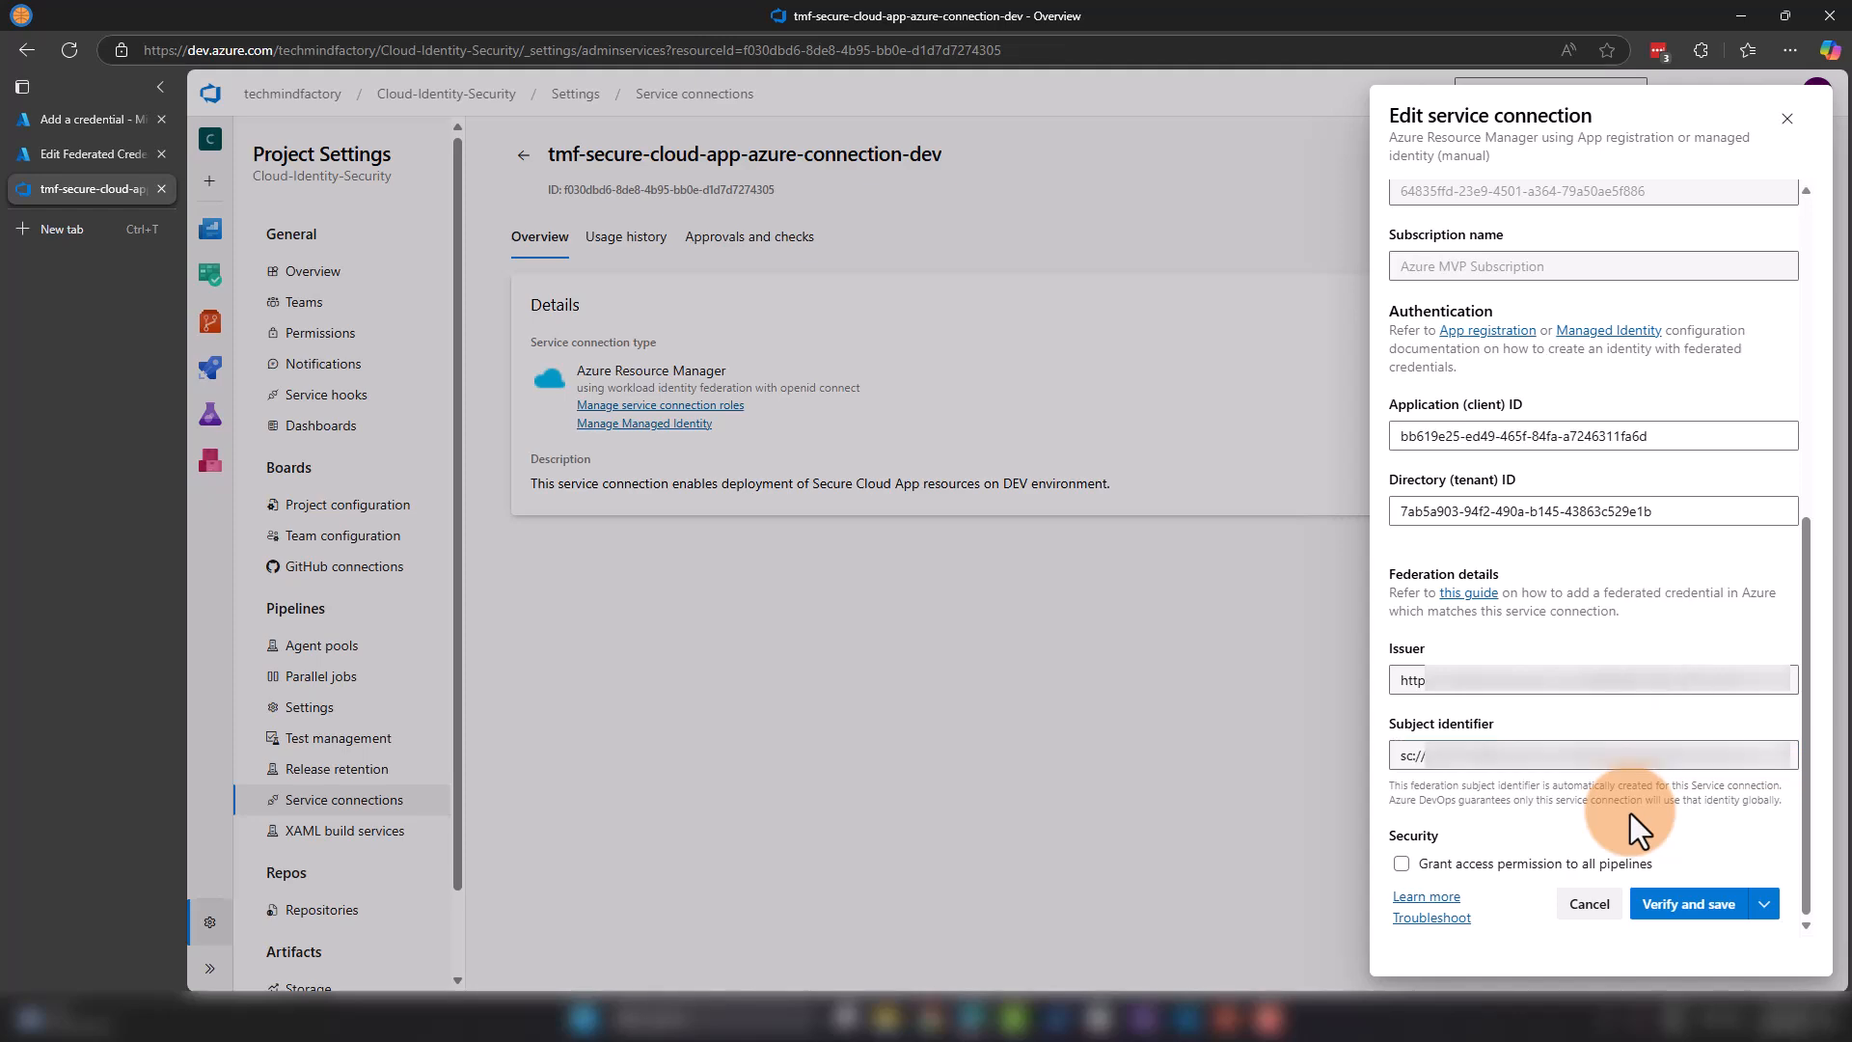
left_click(106, 155)
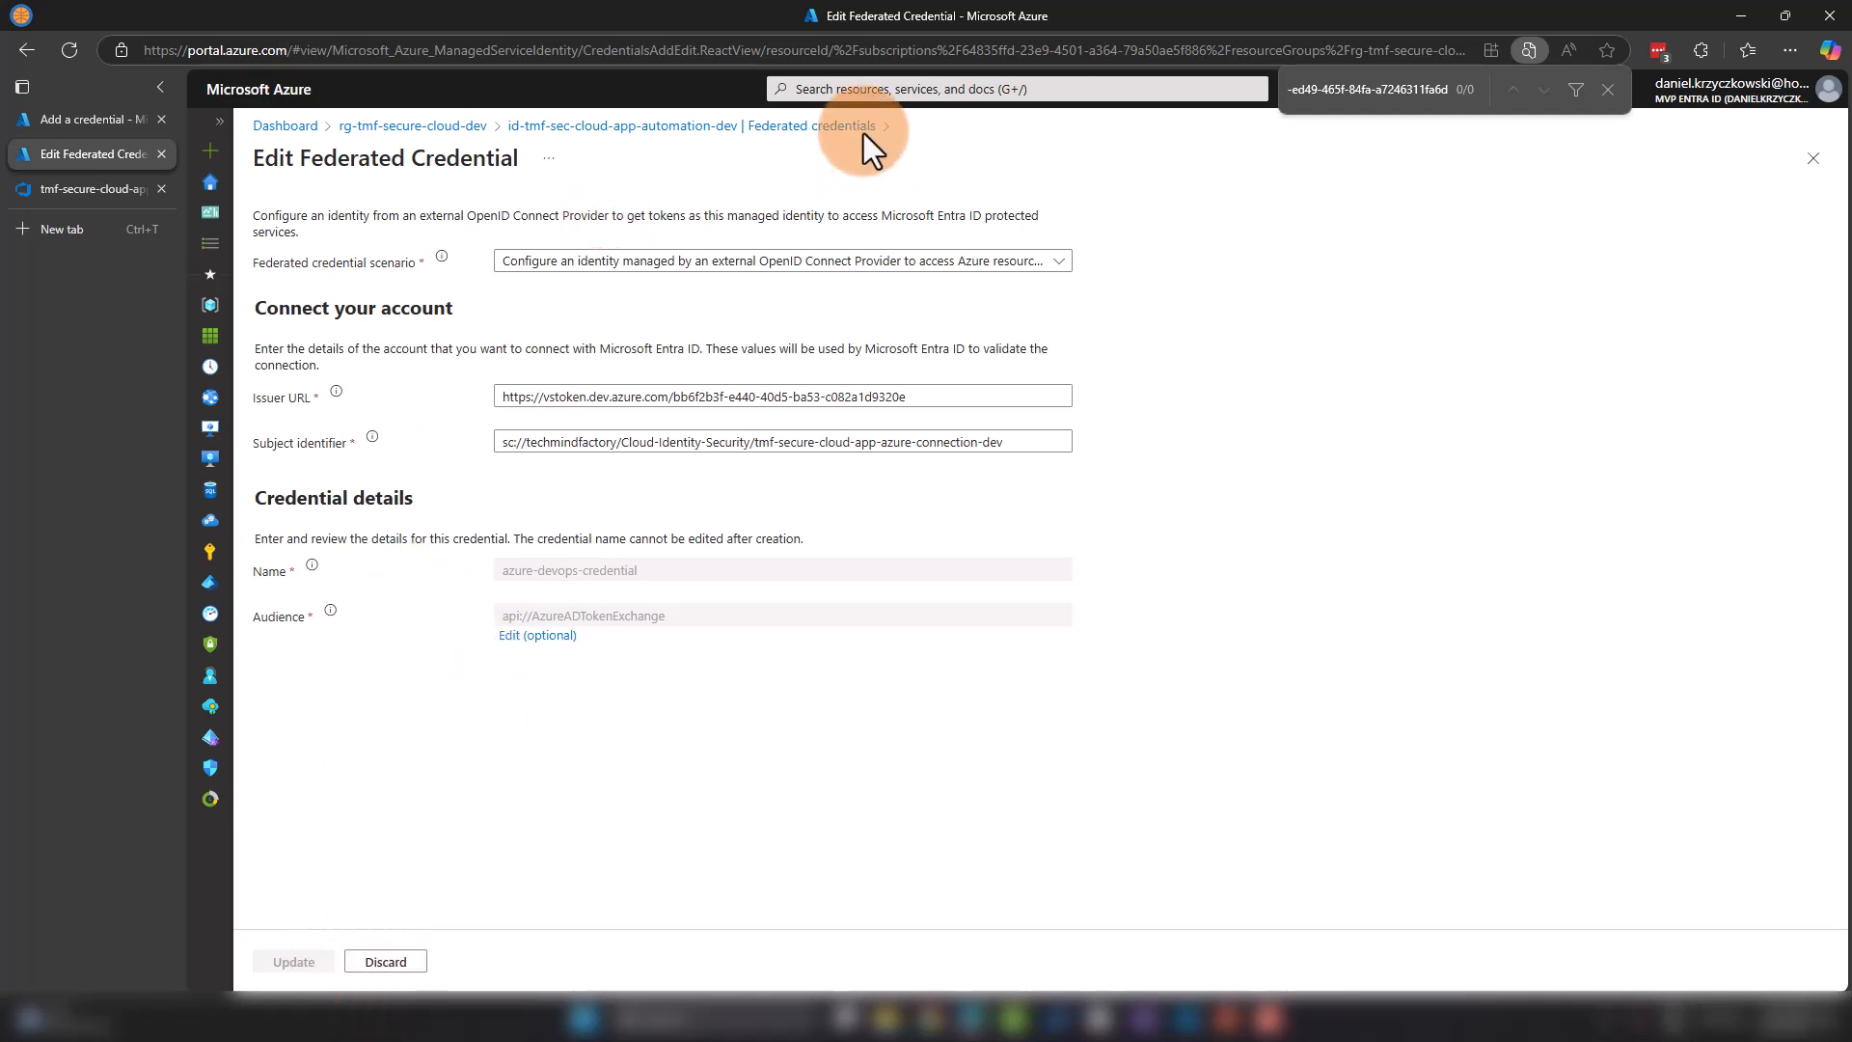
left_click(819, 126)
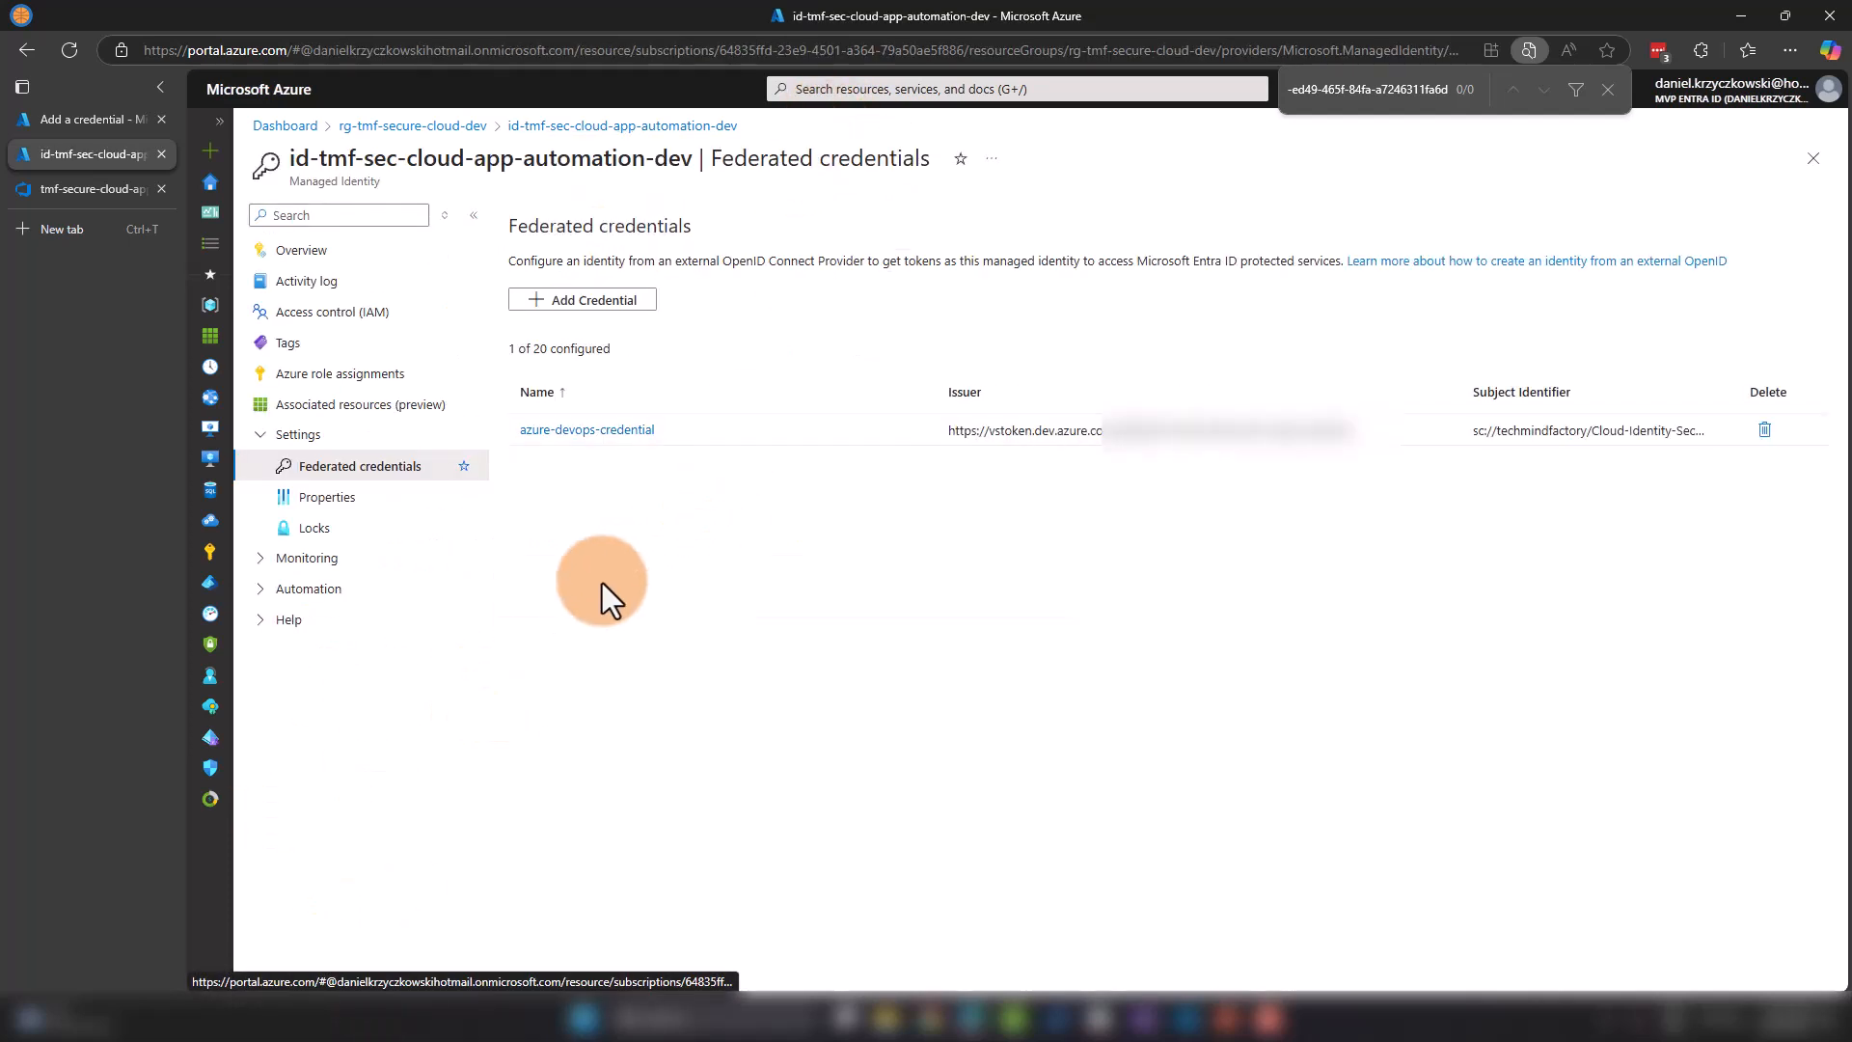
Step: Review the service connection's basic settings and the managed identity's overview, and dismiss the page search
left_click(100, 183)
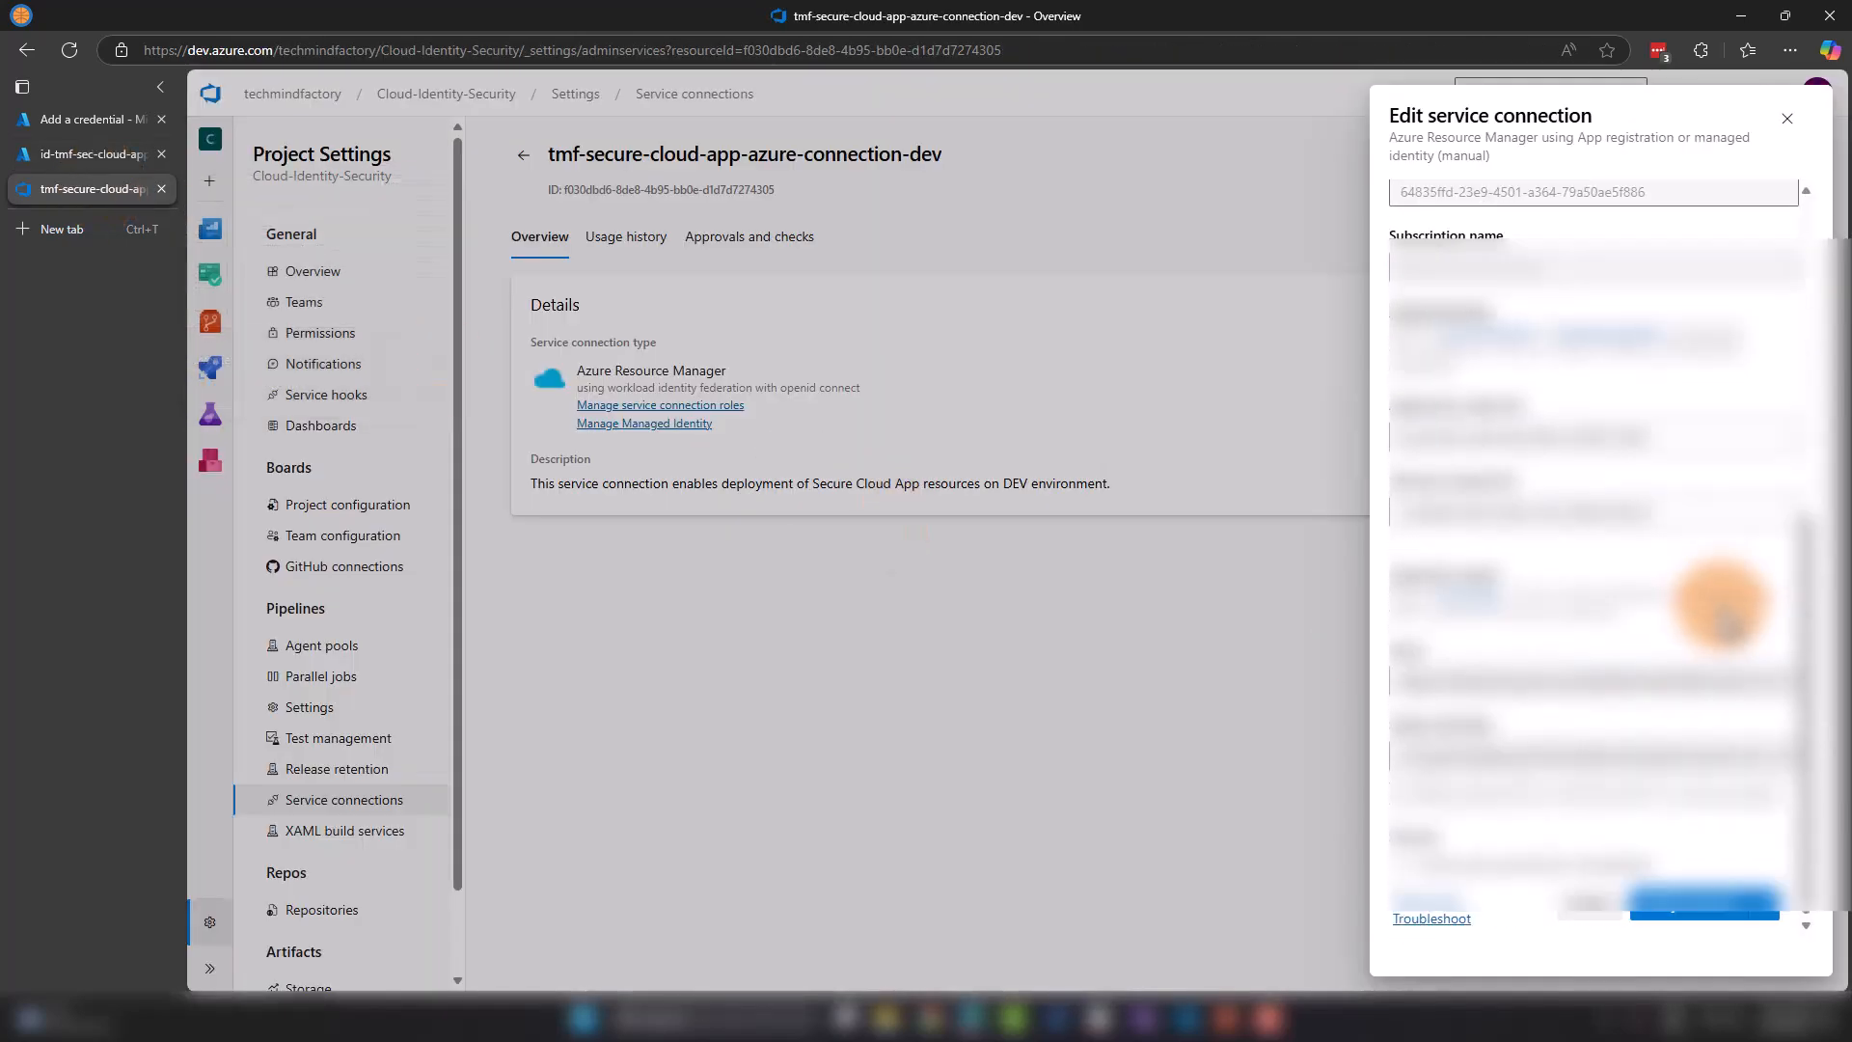
scroll(1683, 752, "up", 10)
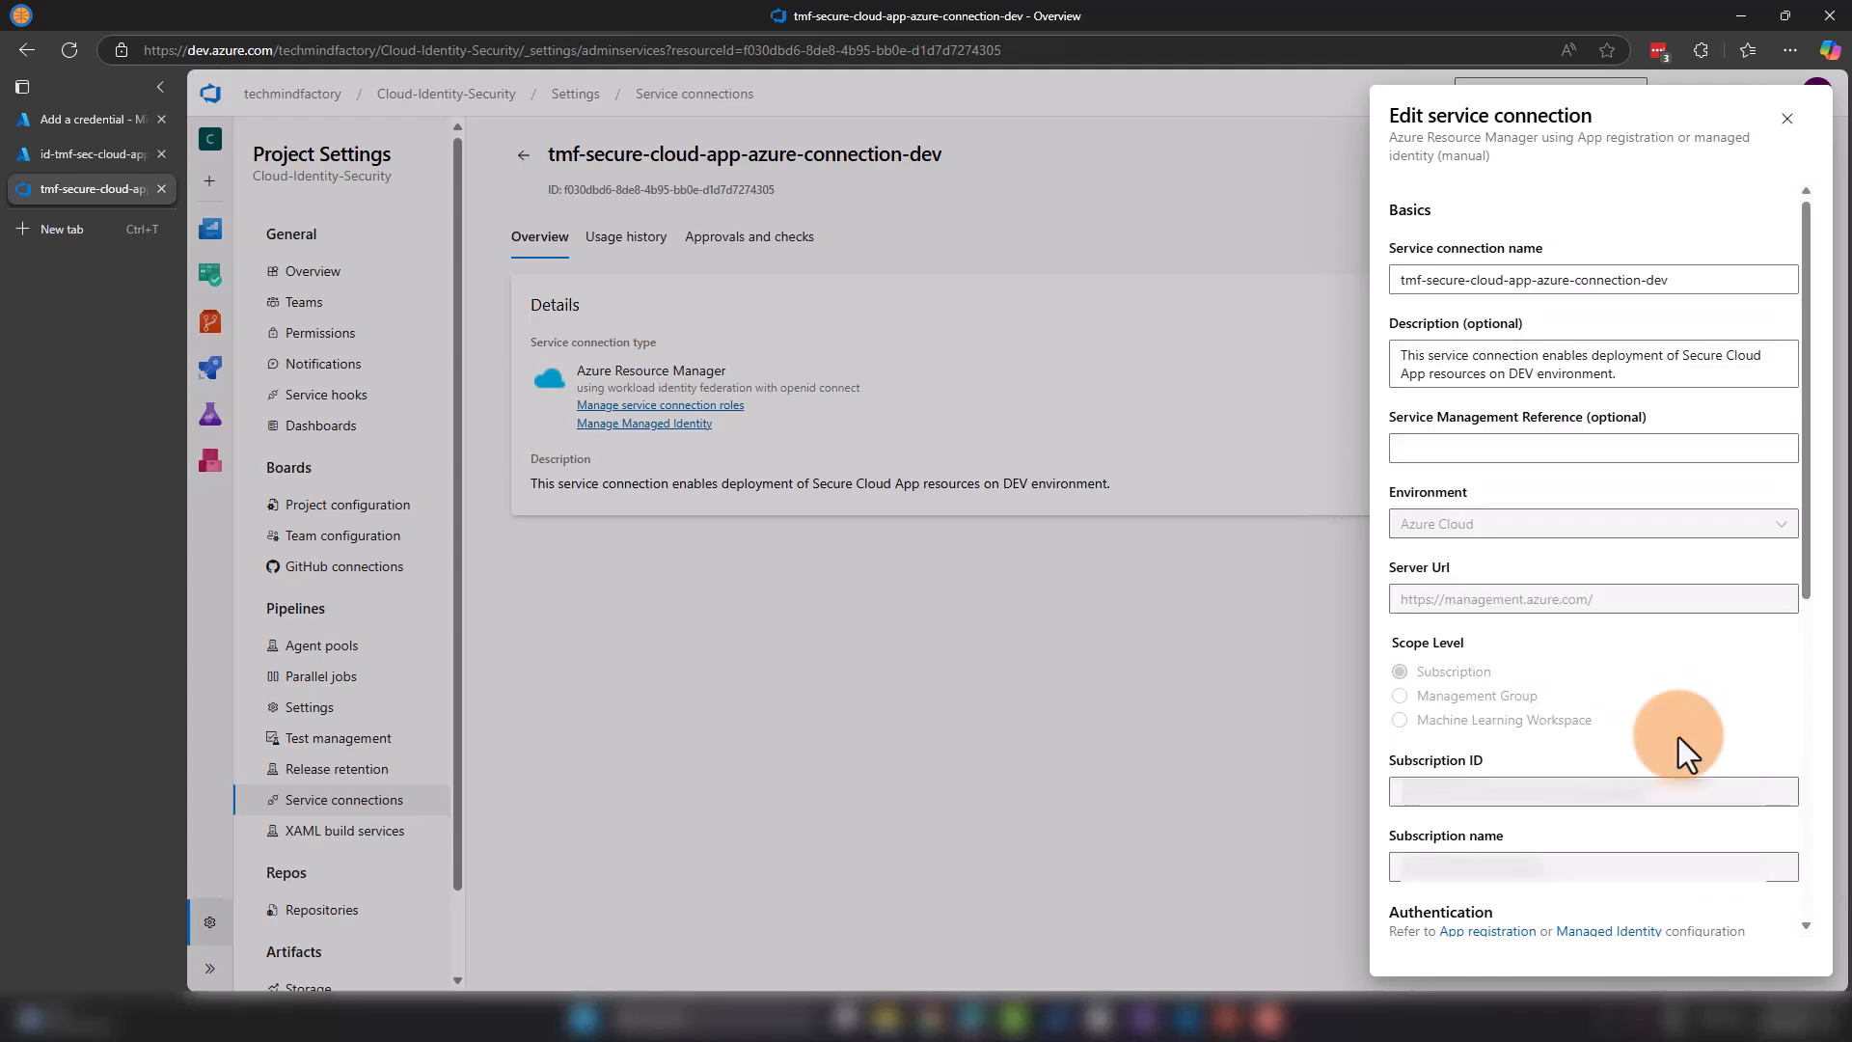
left_click(98, 155)
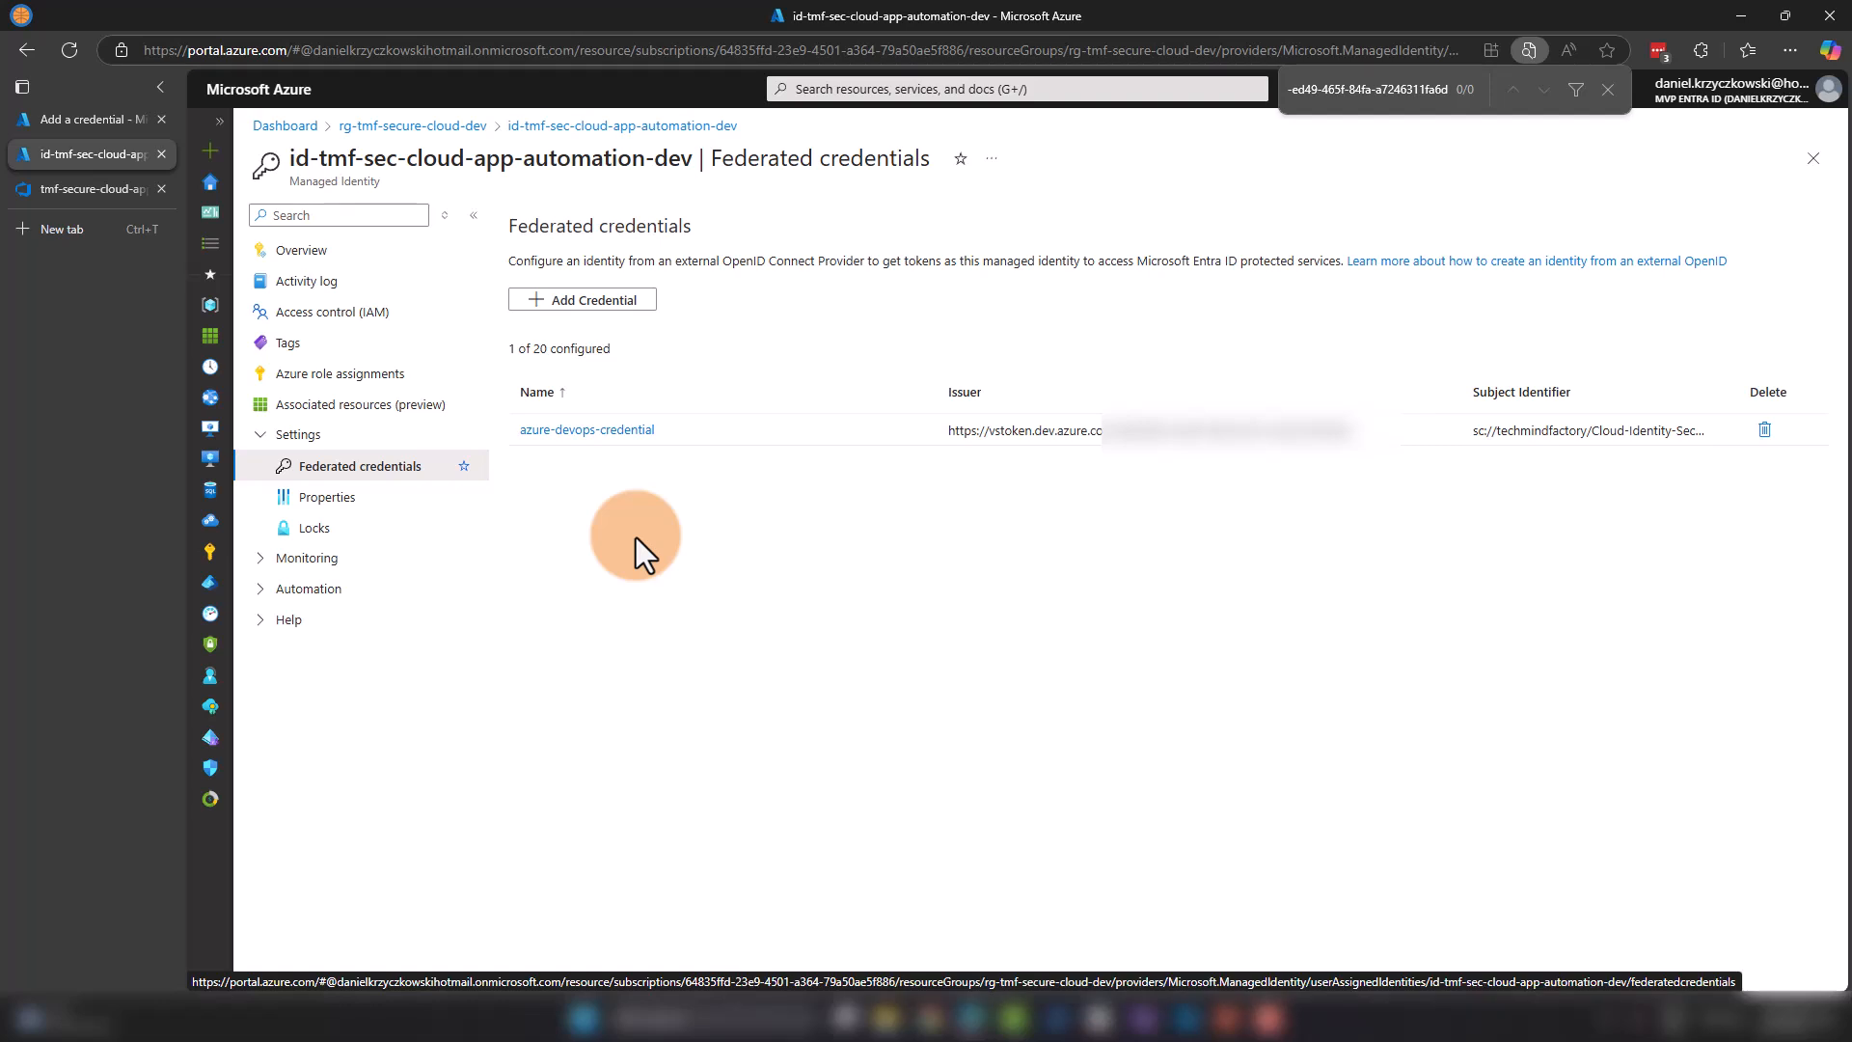
left_click(300, 255)
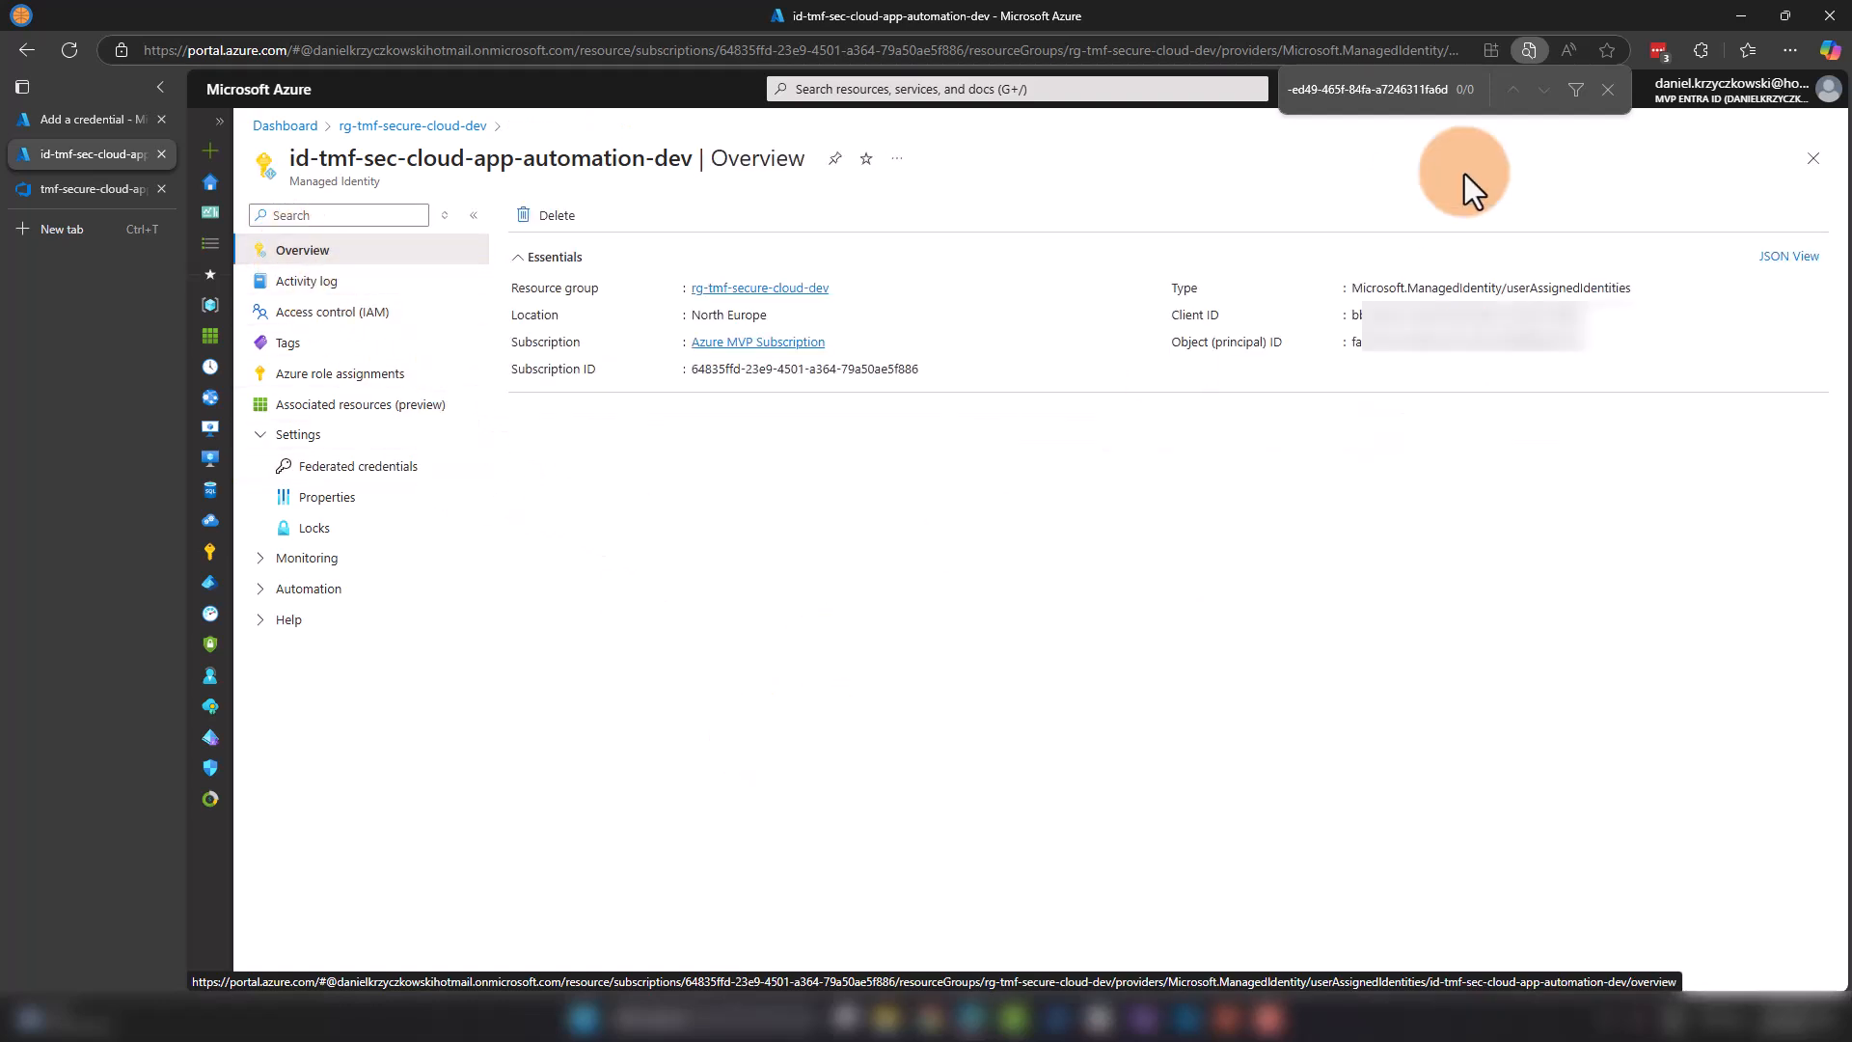
left_click(1607, 91)
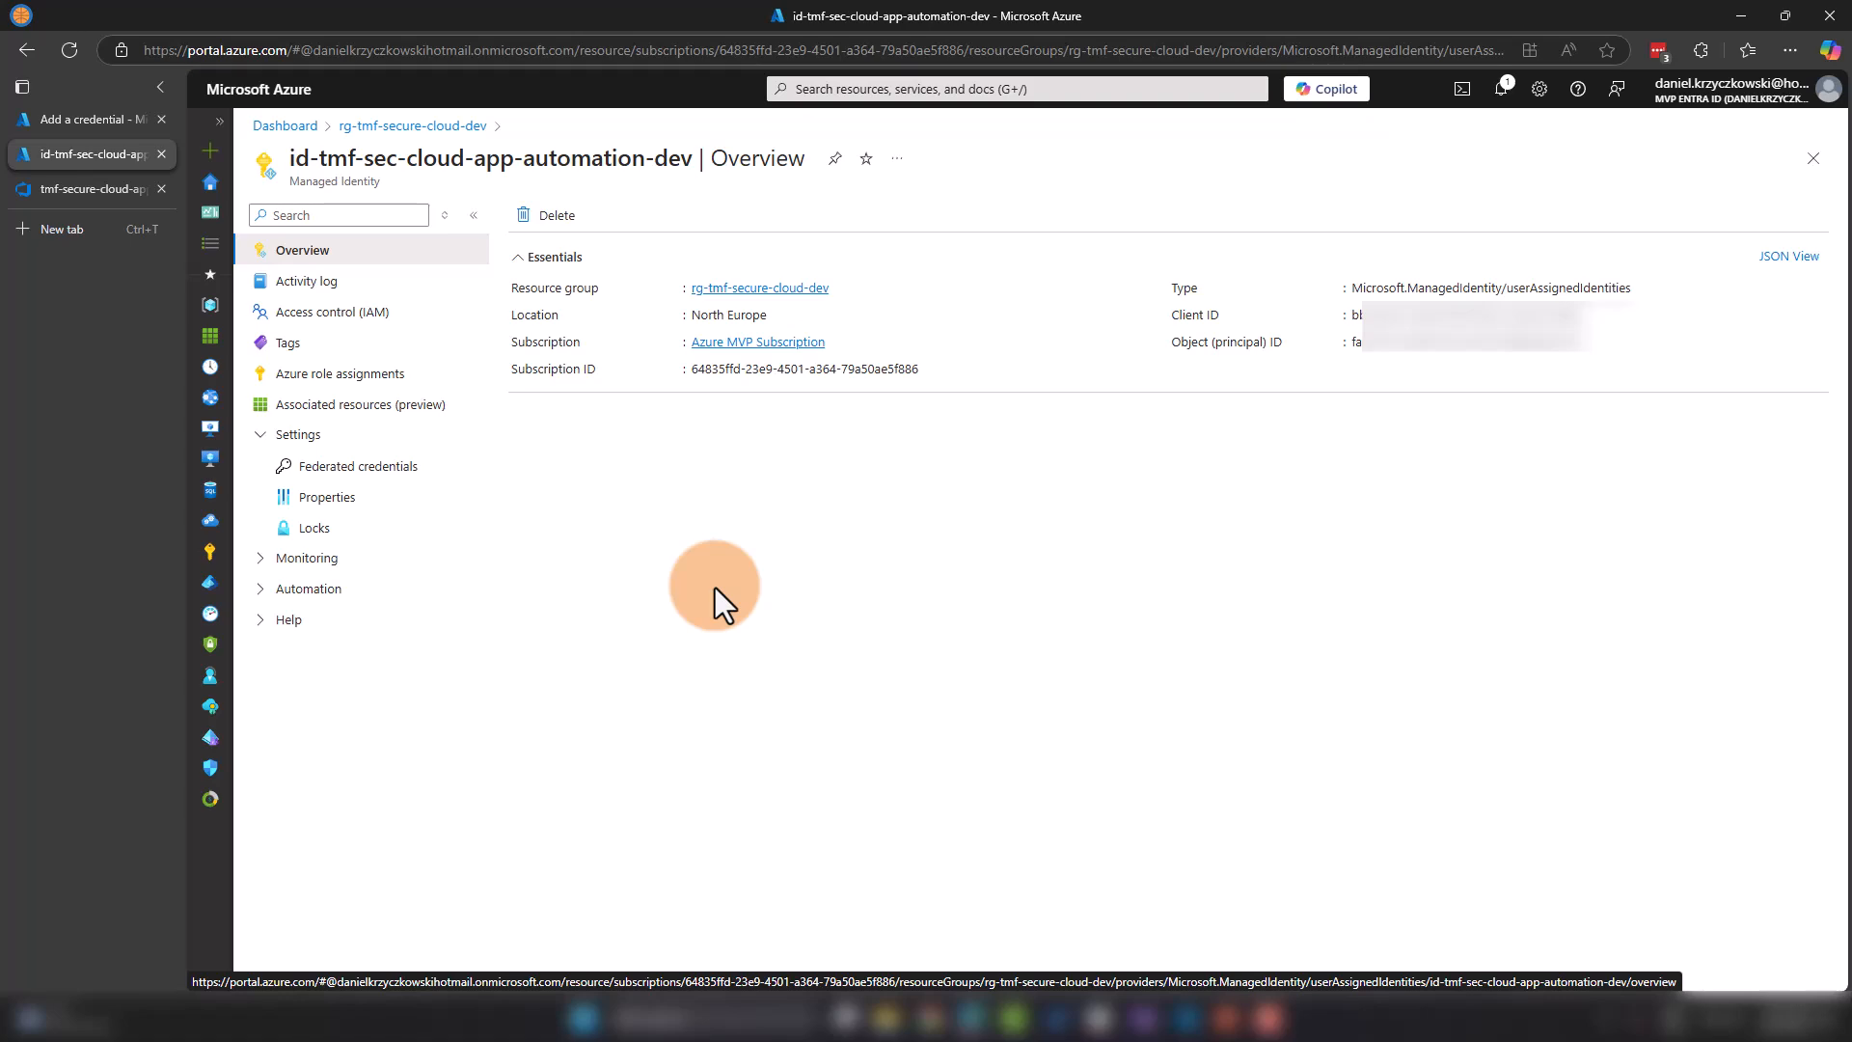
Step: Open the rg-tmf-secure-cloud-dev resource group and look through its resources
left_click(389, 125)
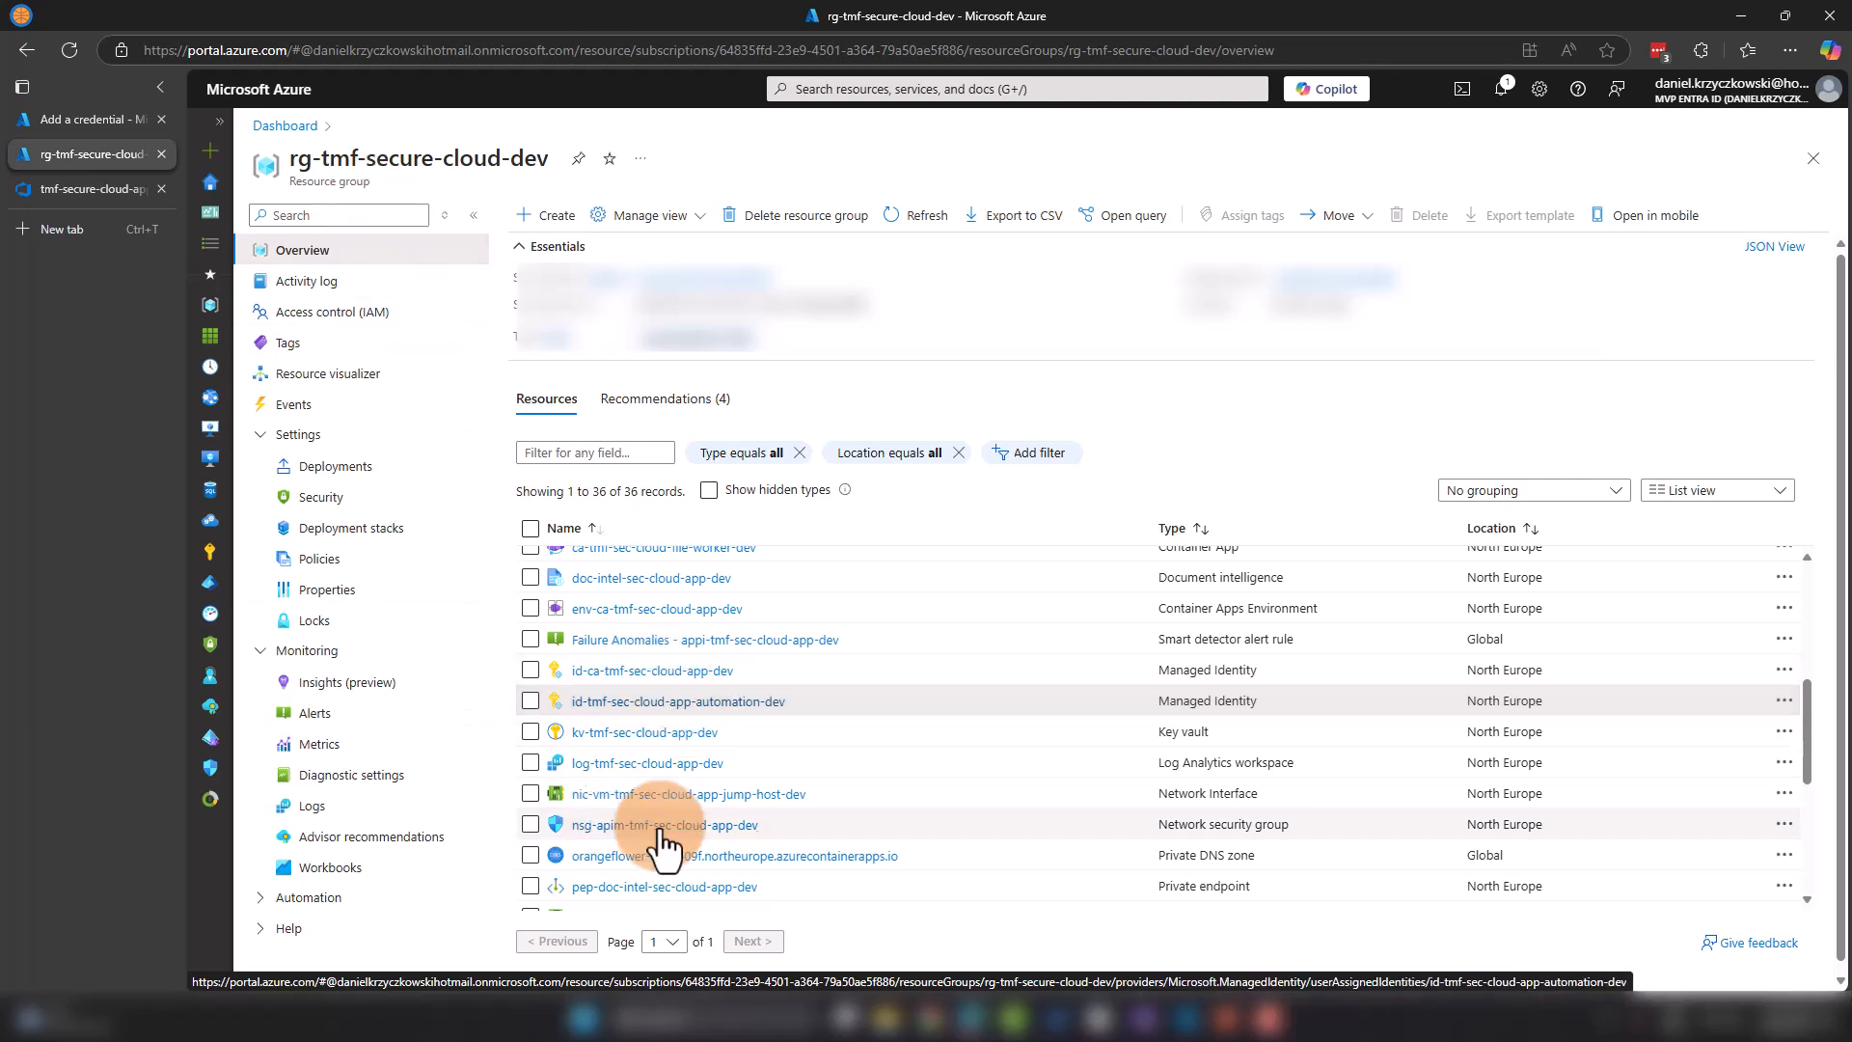
scroll(675, 830, "up", 5)
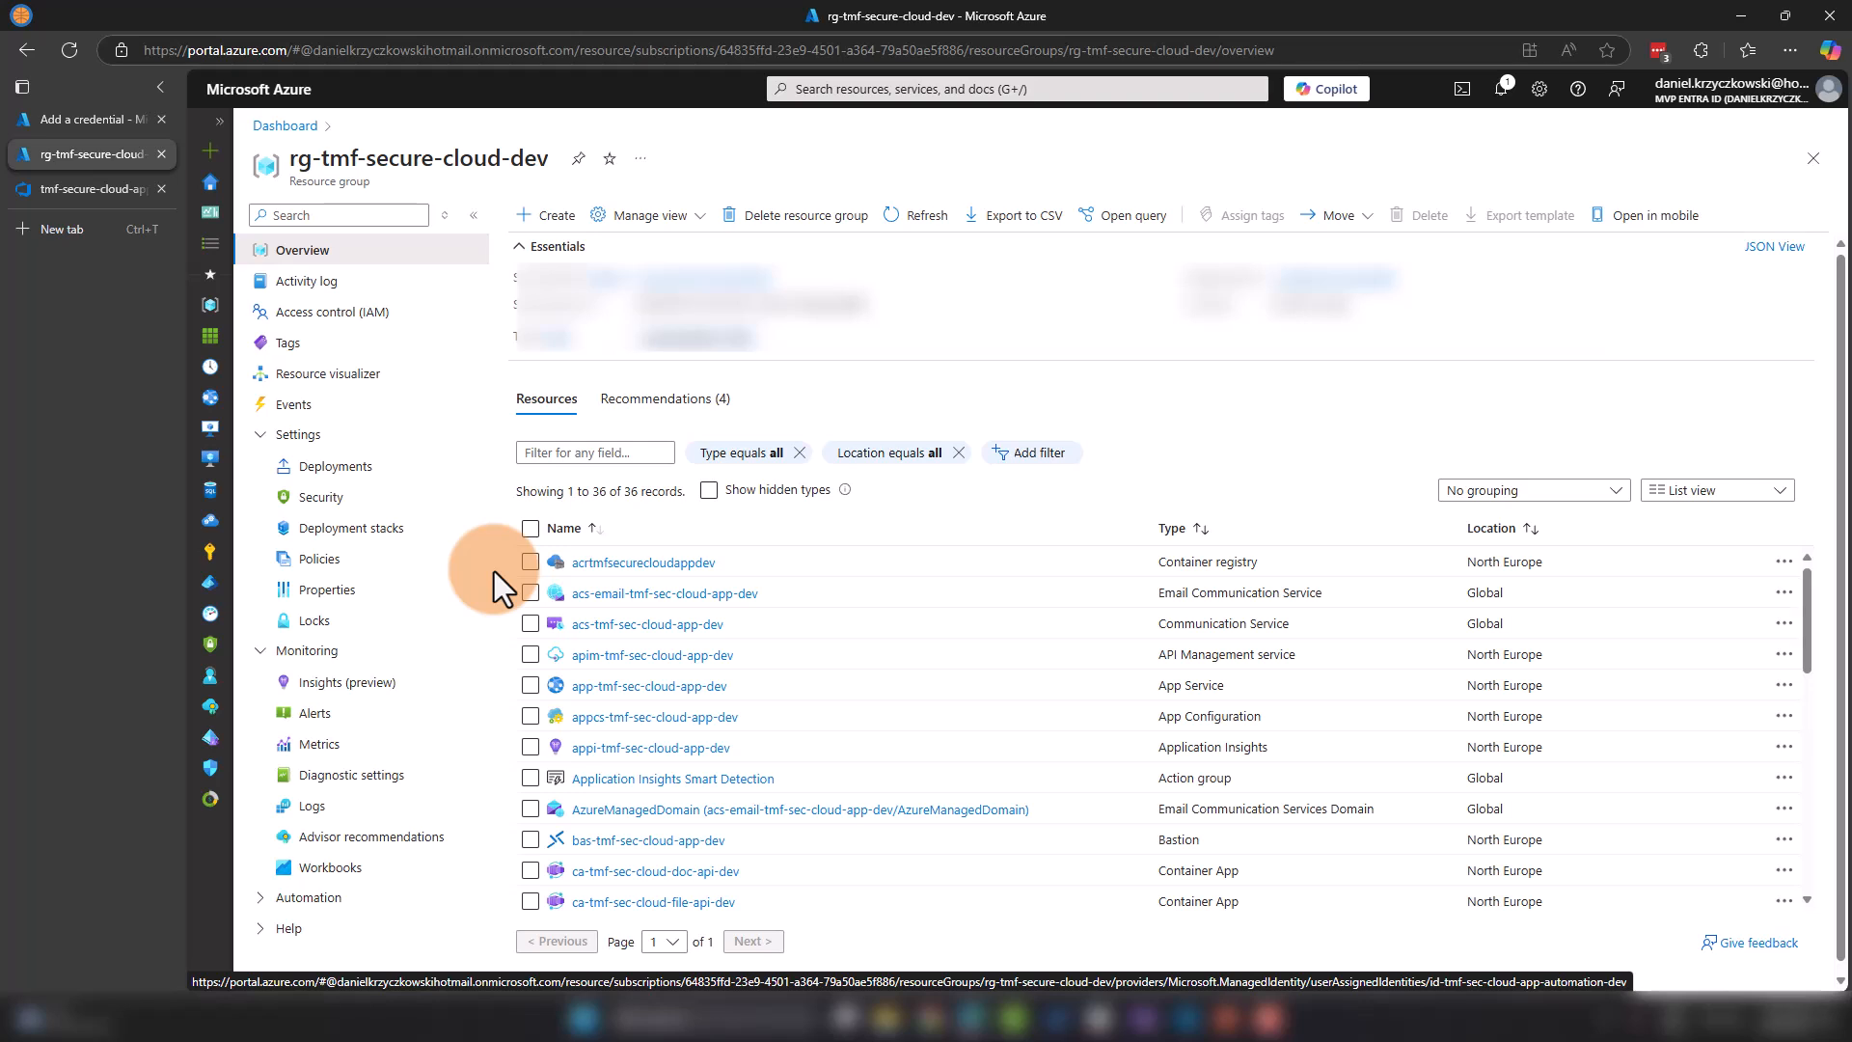
scroll(806, 762, "down", 5)
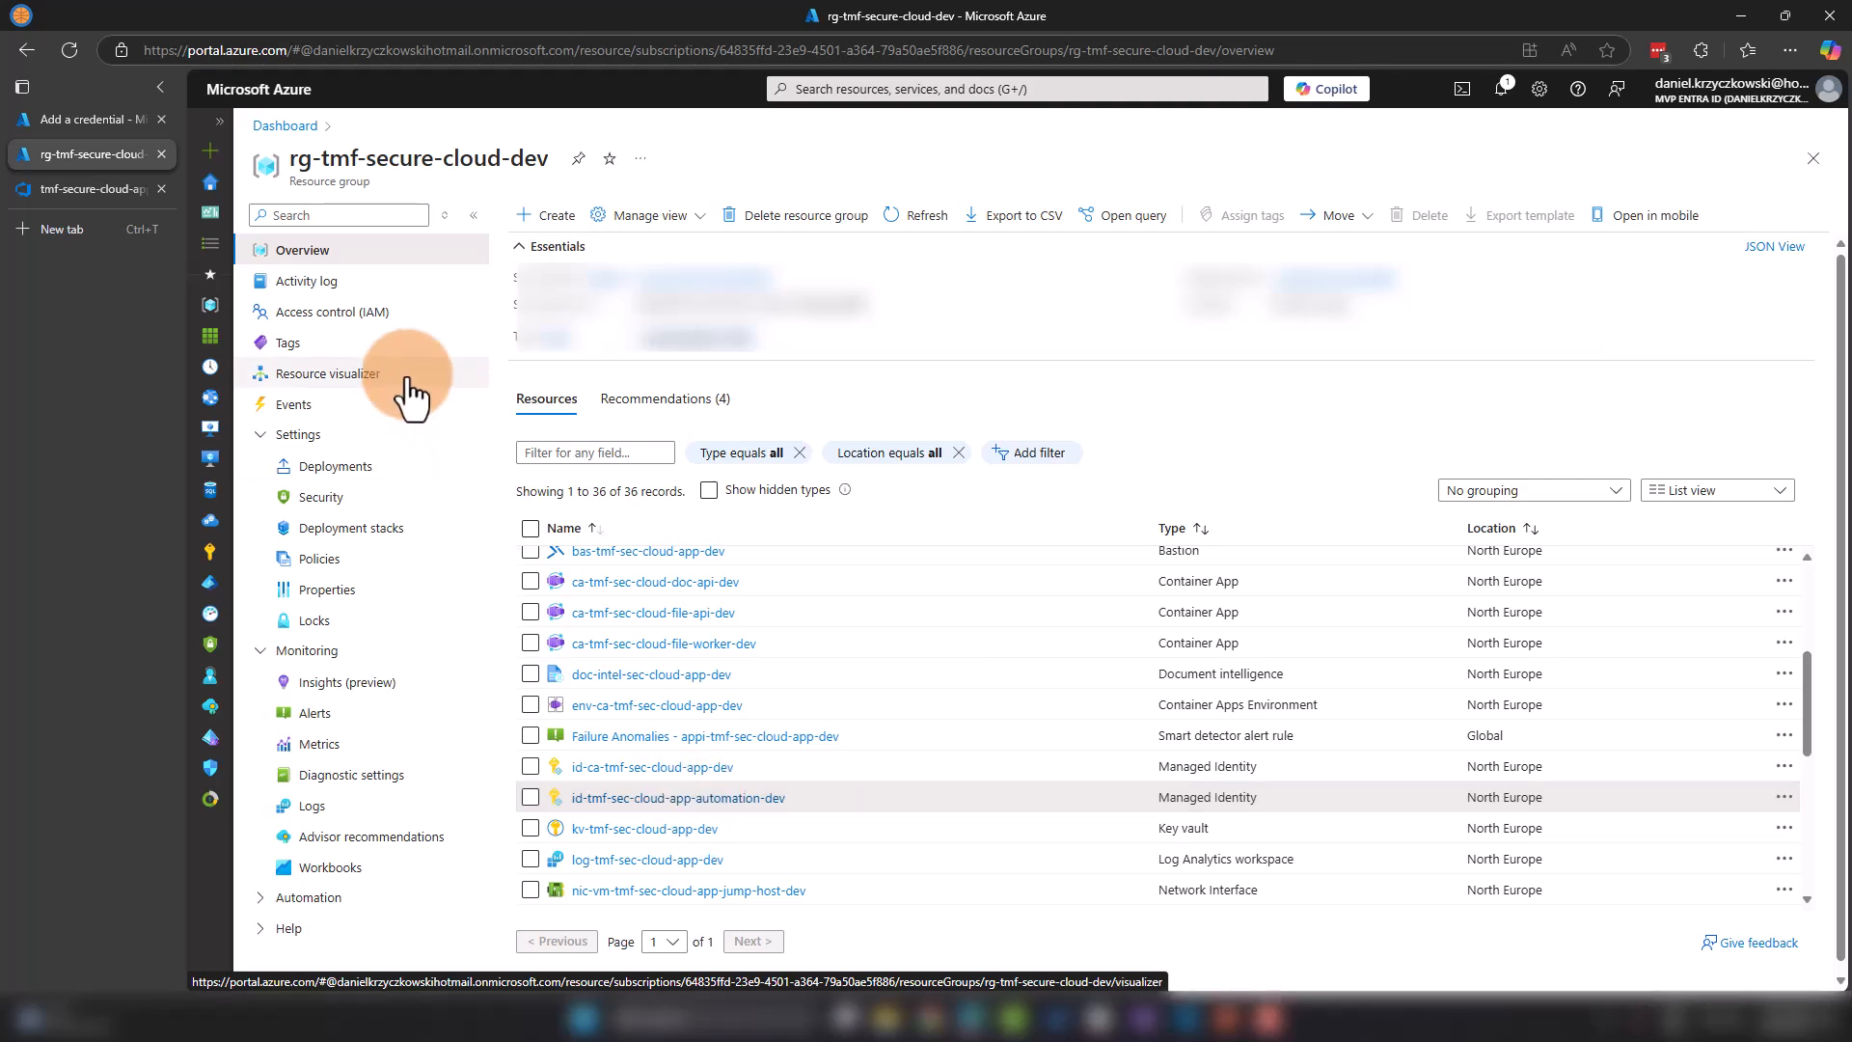
Step: Start a new role assignment in the resource group's access control and select the privileged administrator role Contributor
left_click(338, 317)
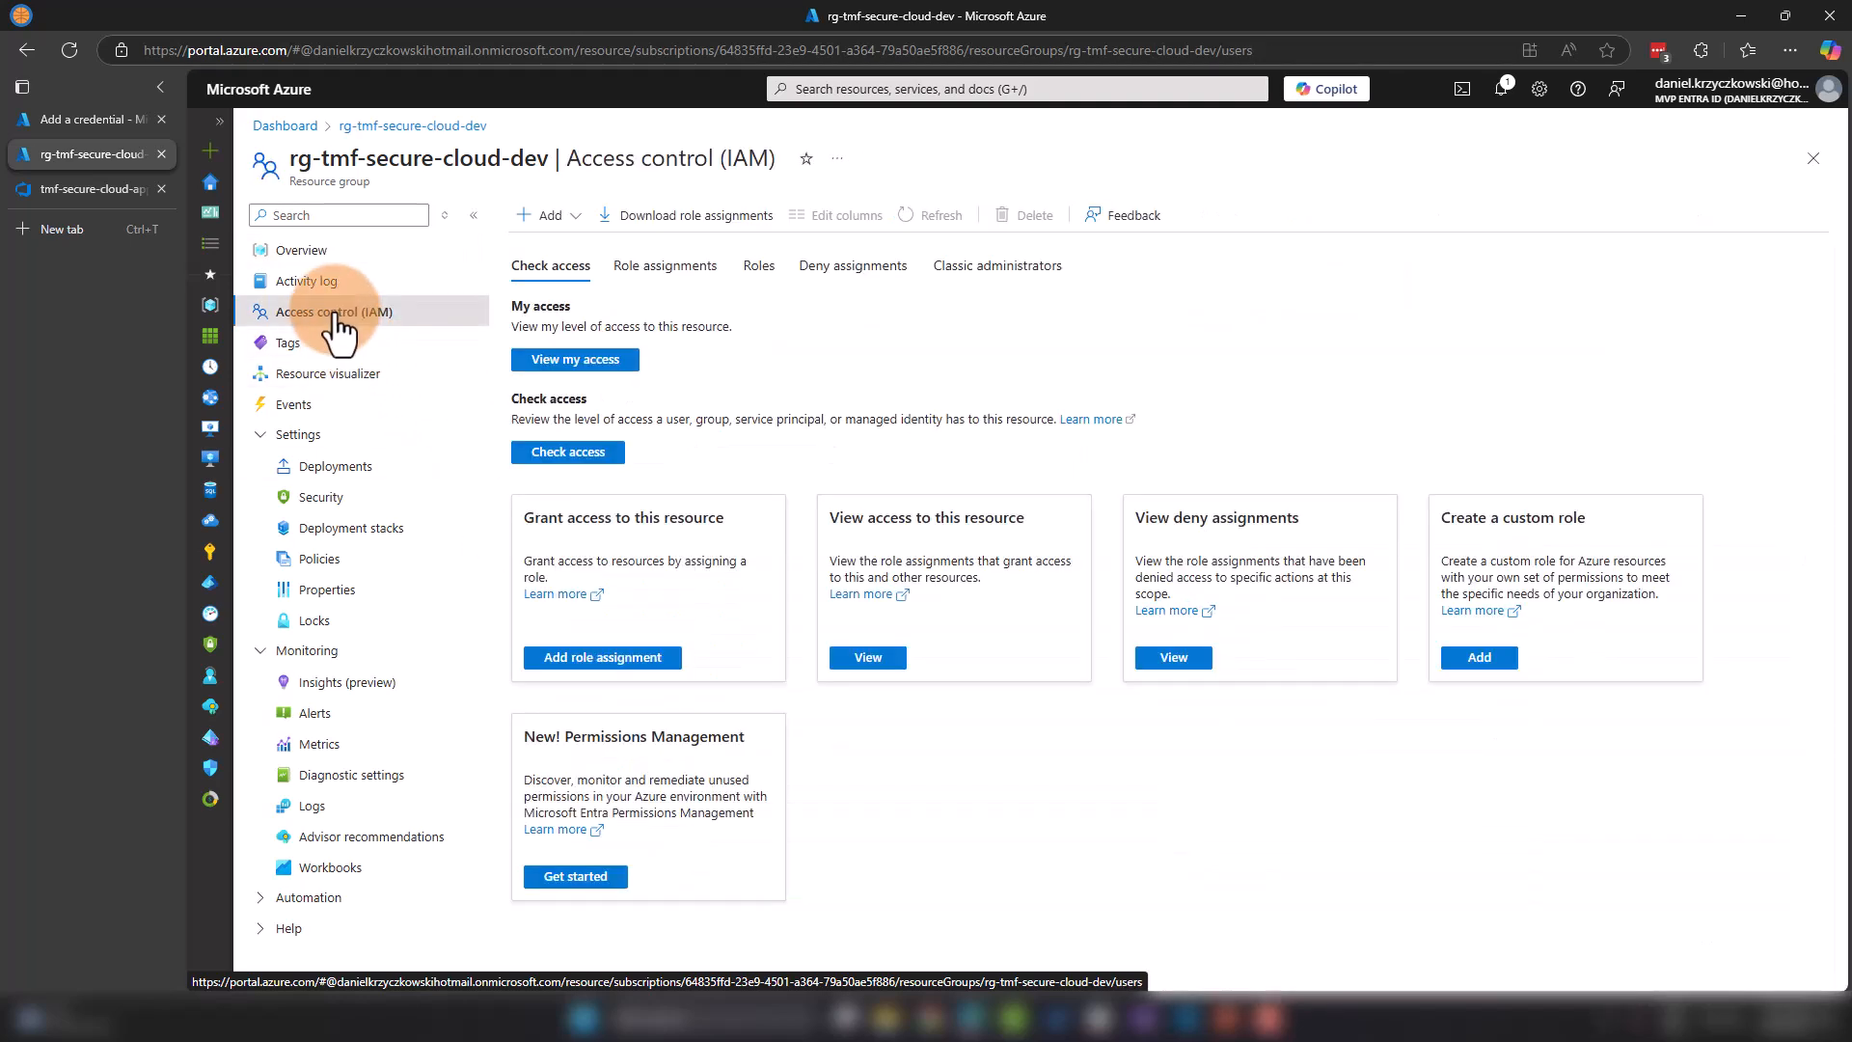
left_click(572, 233)
left_click(540, 249)
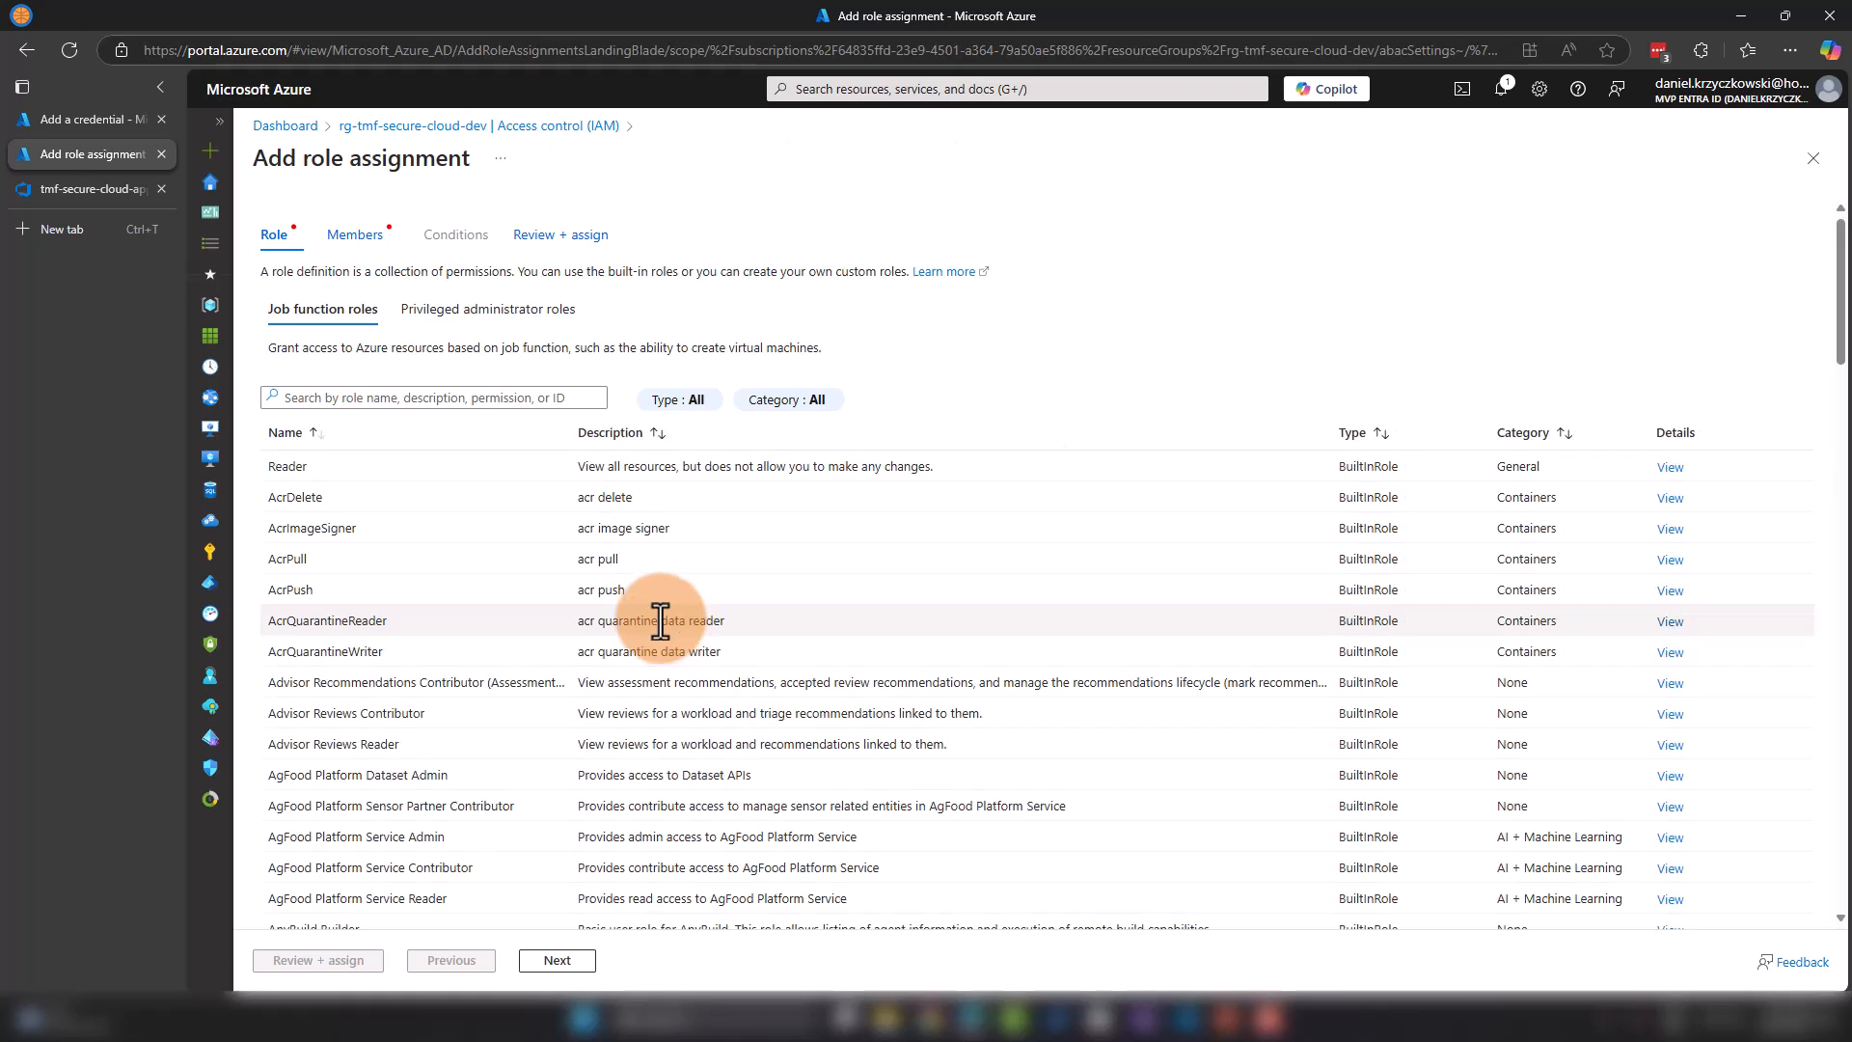
left_click(461, 319)
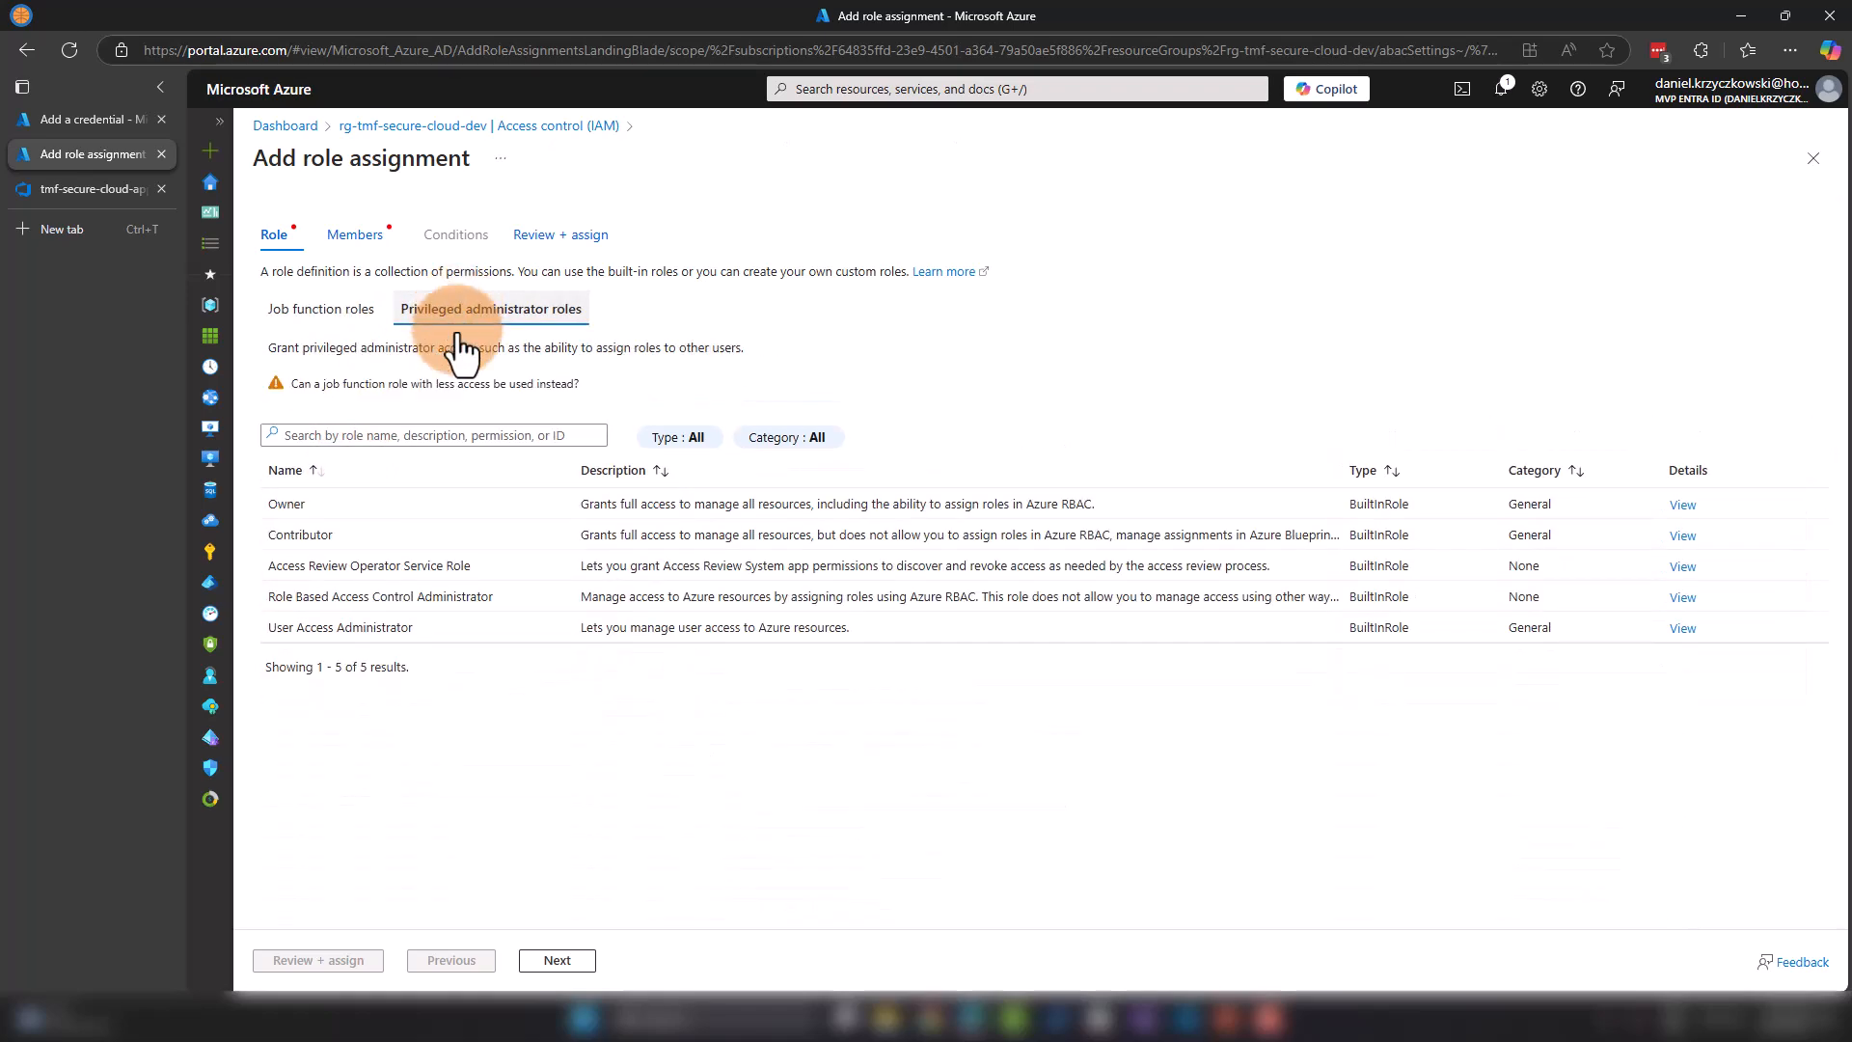
left_click(320, 533)
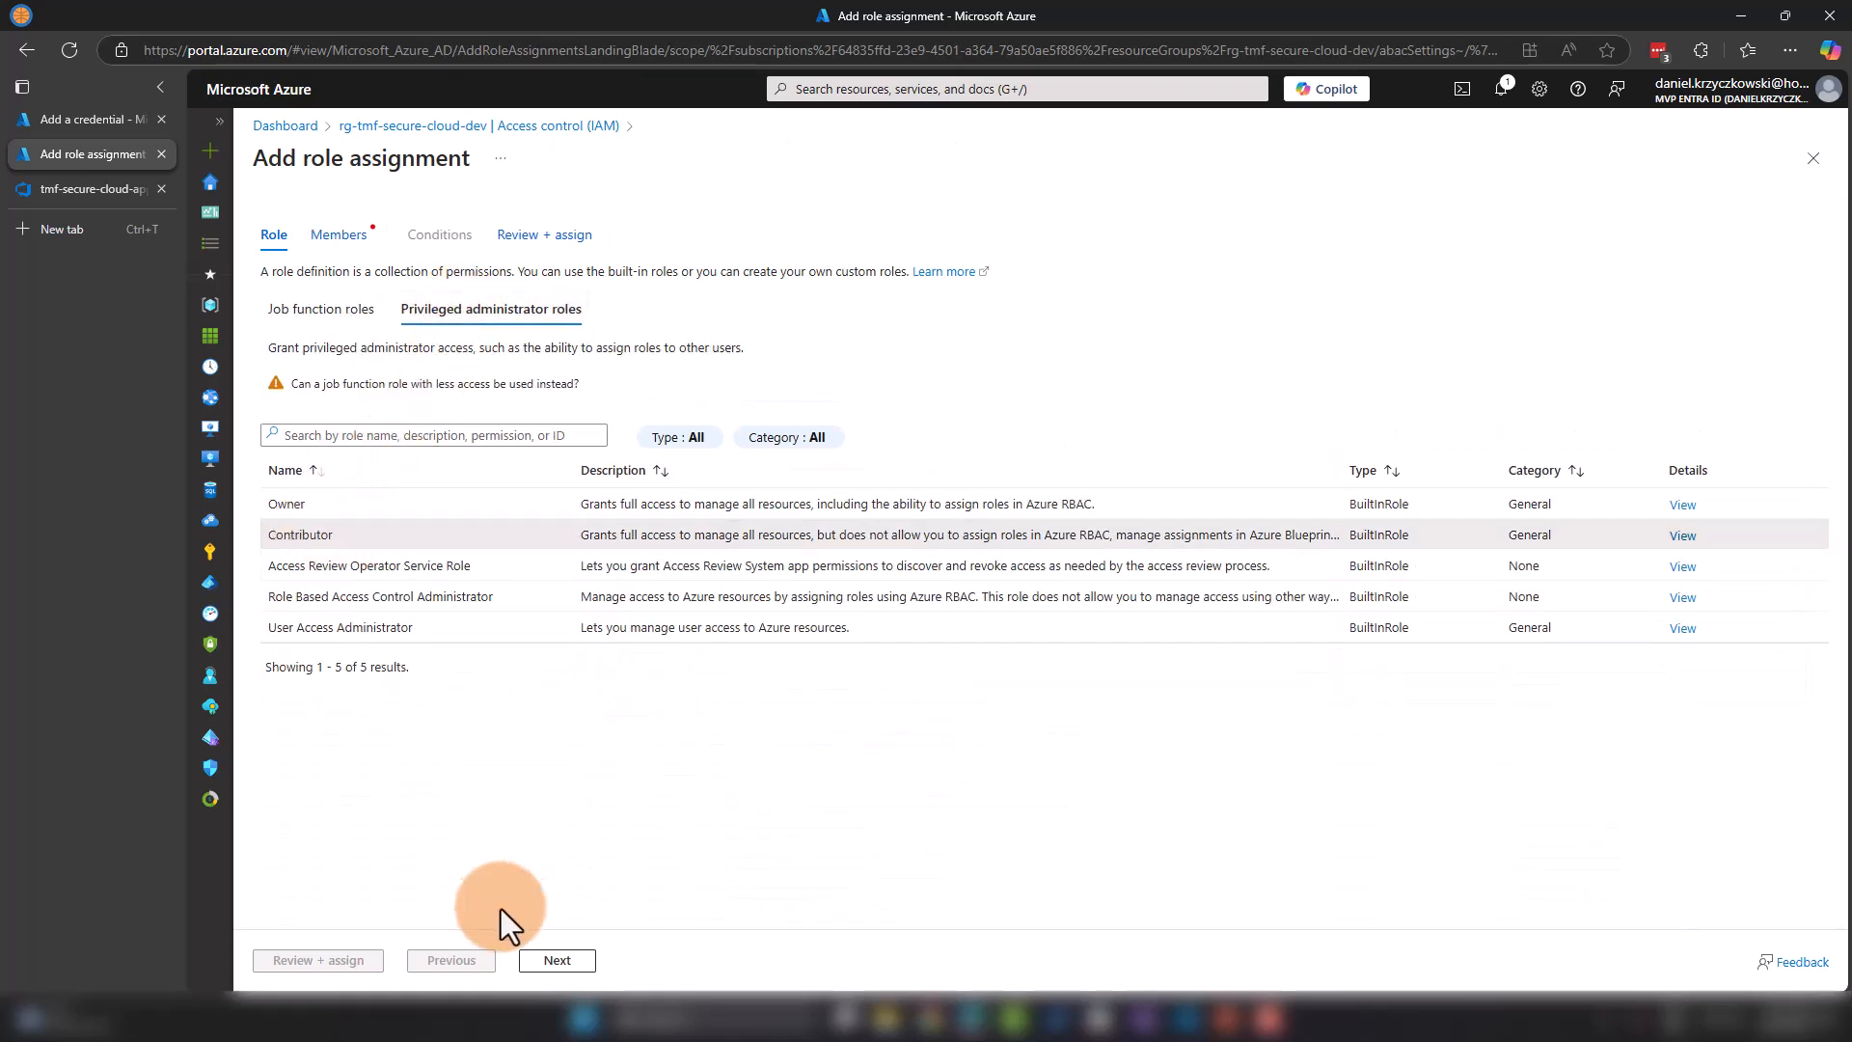
Step: Choose the user-assigned managed identity id-tmf-sec-cloud-app-automation-dev as the Contributor role's member, and return to the resource group's overview without assigning
left_click(578, 960)
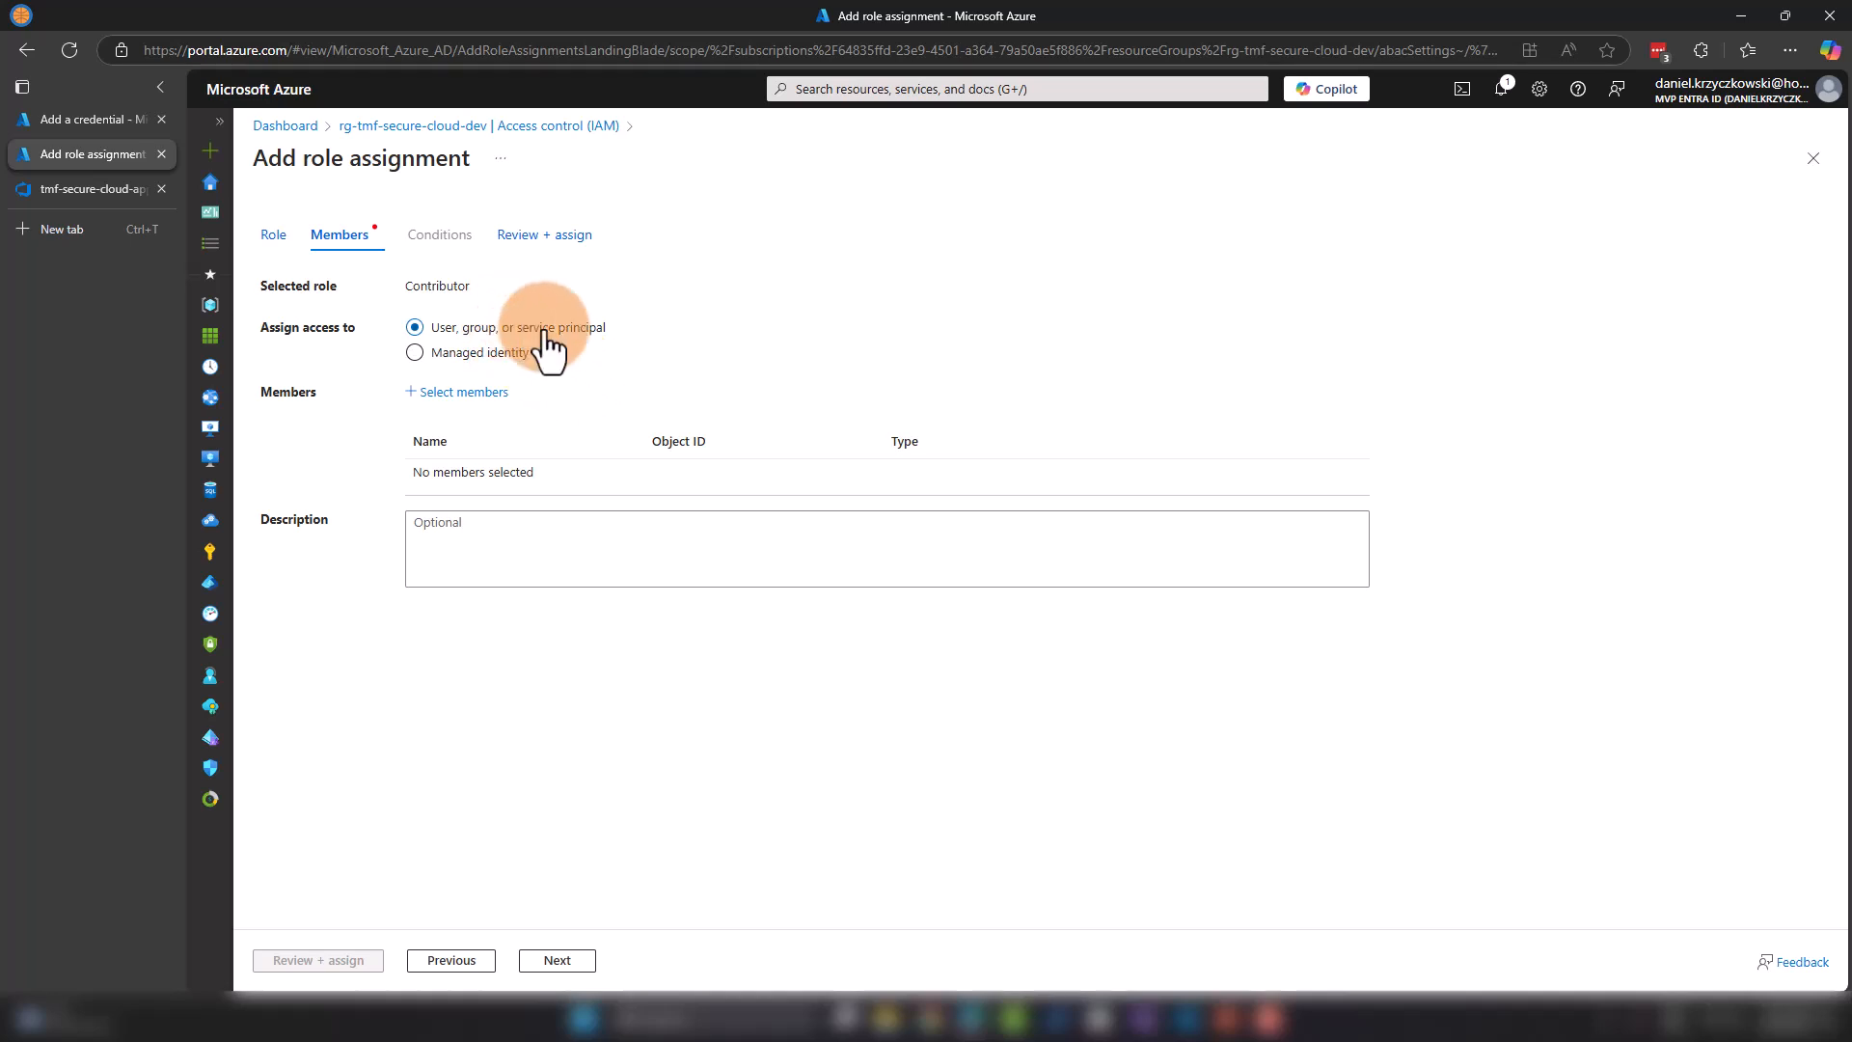
left_click(497, 354)
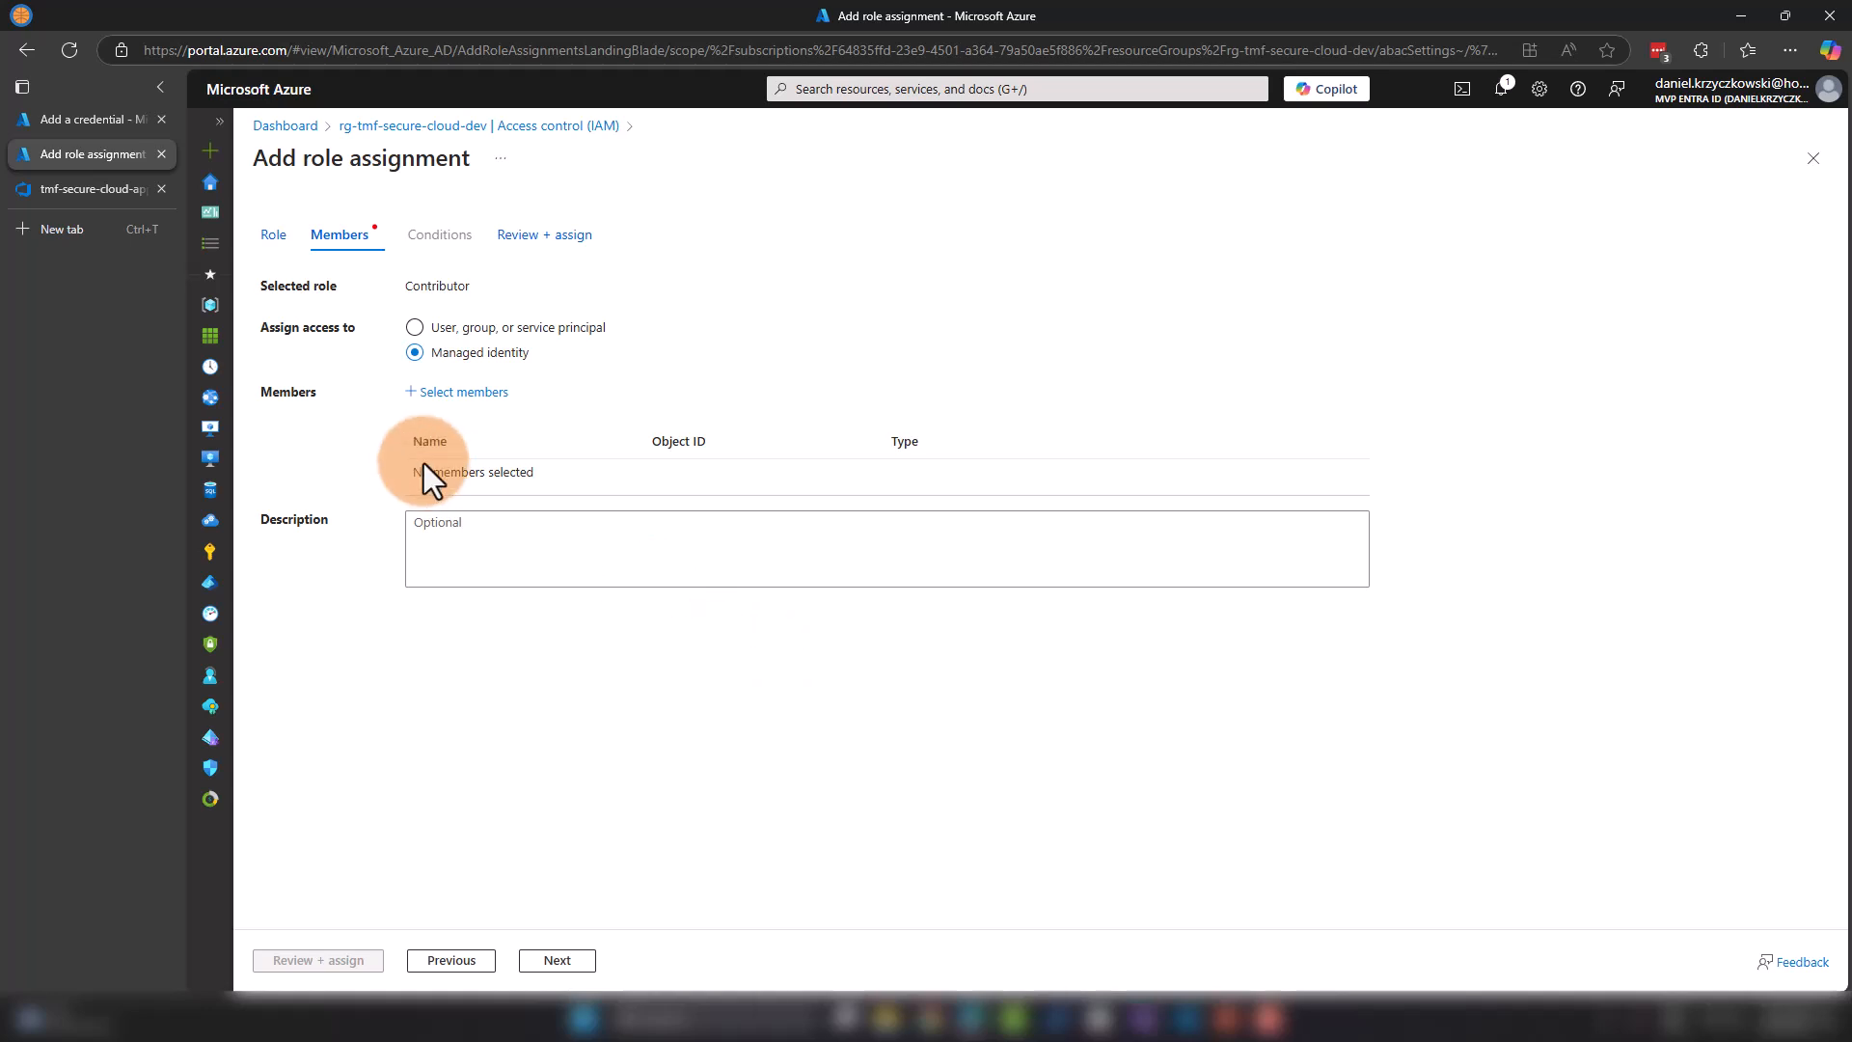
left_click(469, 393)
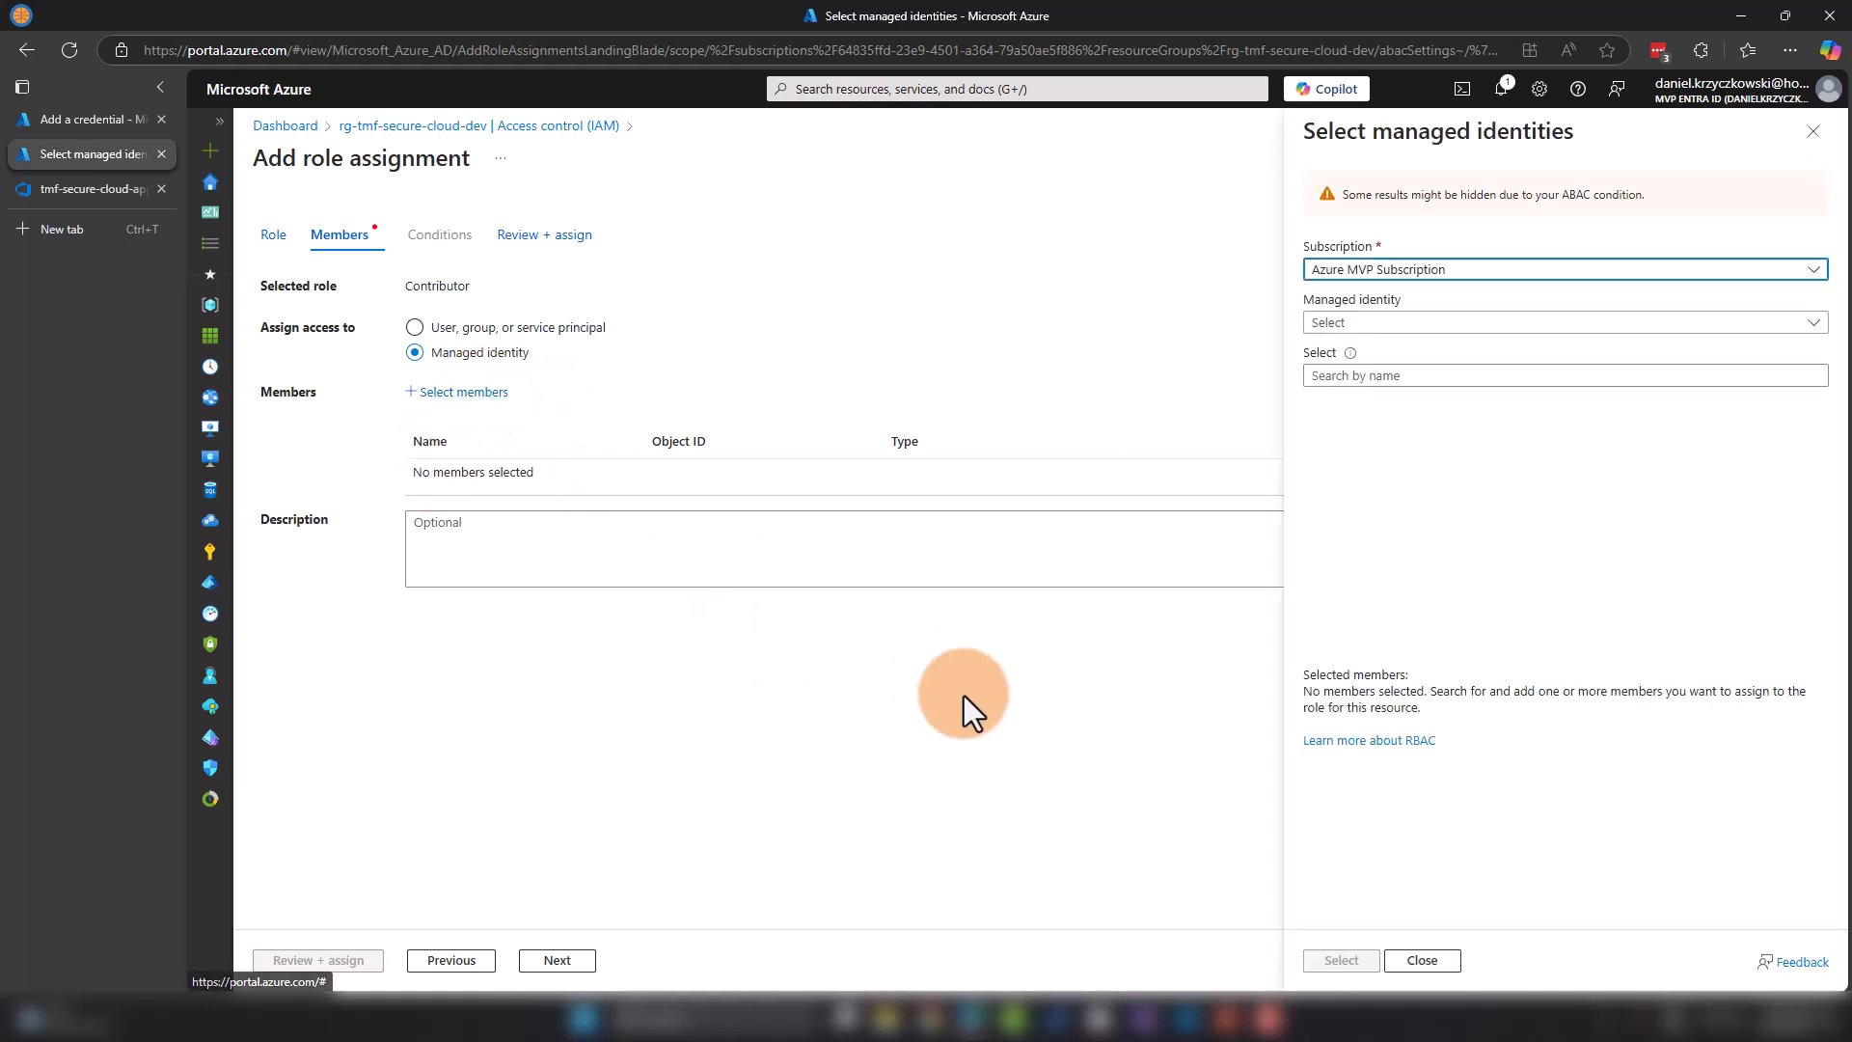
left_click(1368, 324)
left_click(1380, 388)
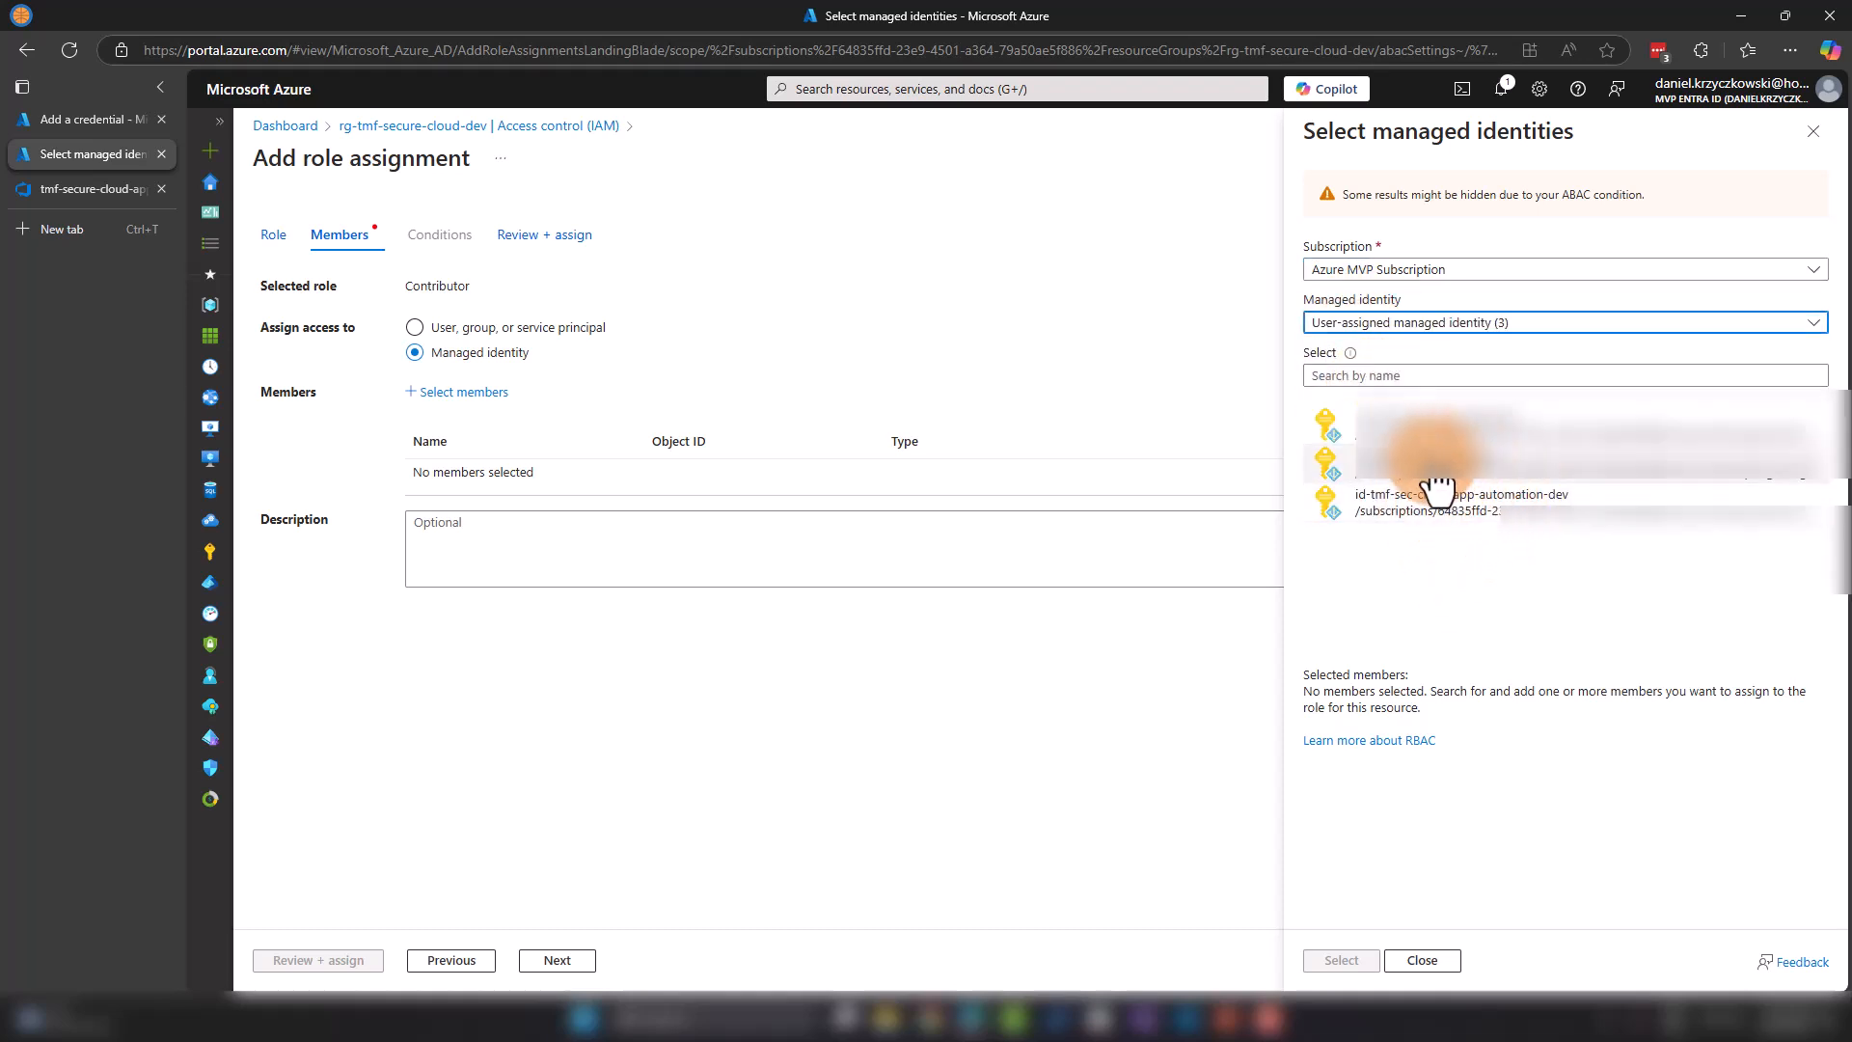
left_click(1438, 506)
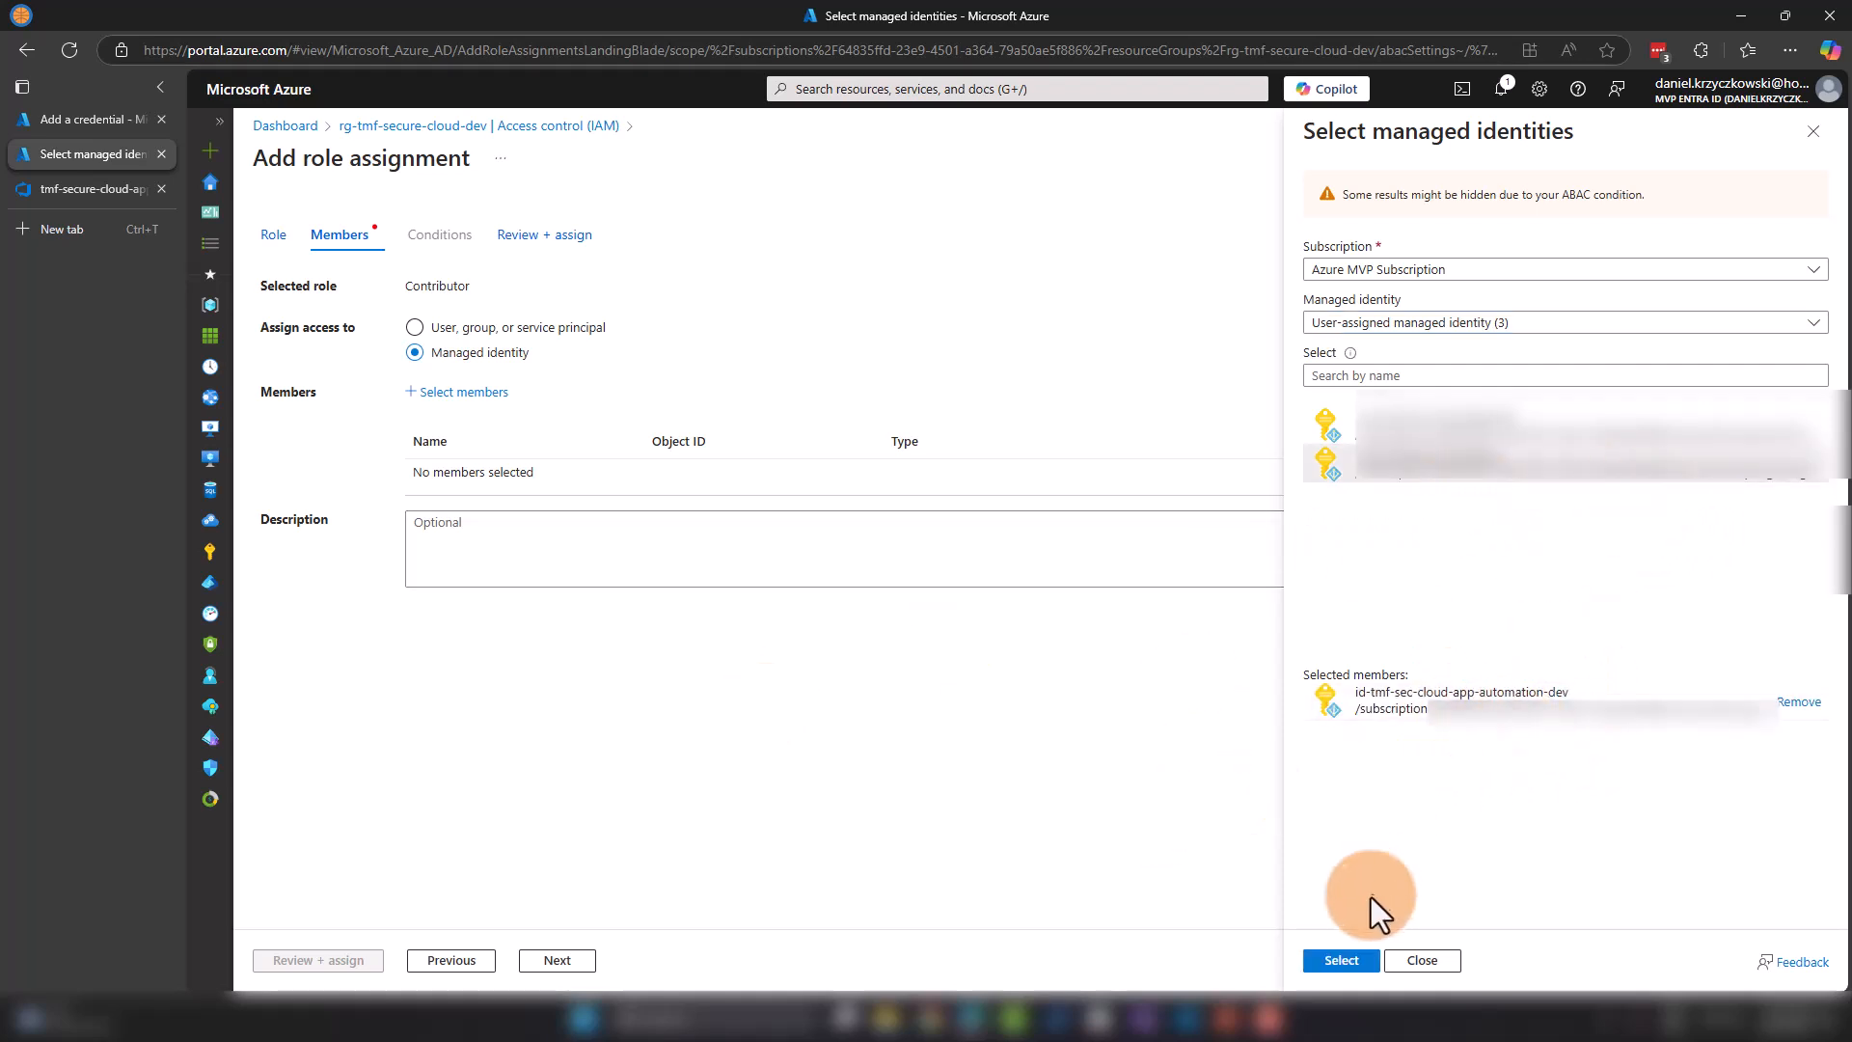
left_click(1360, 961)
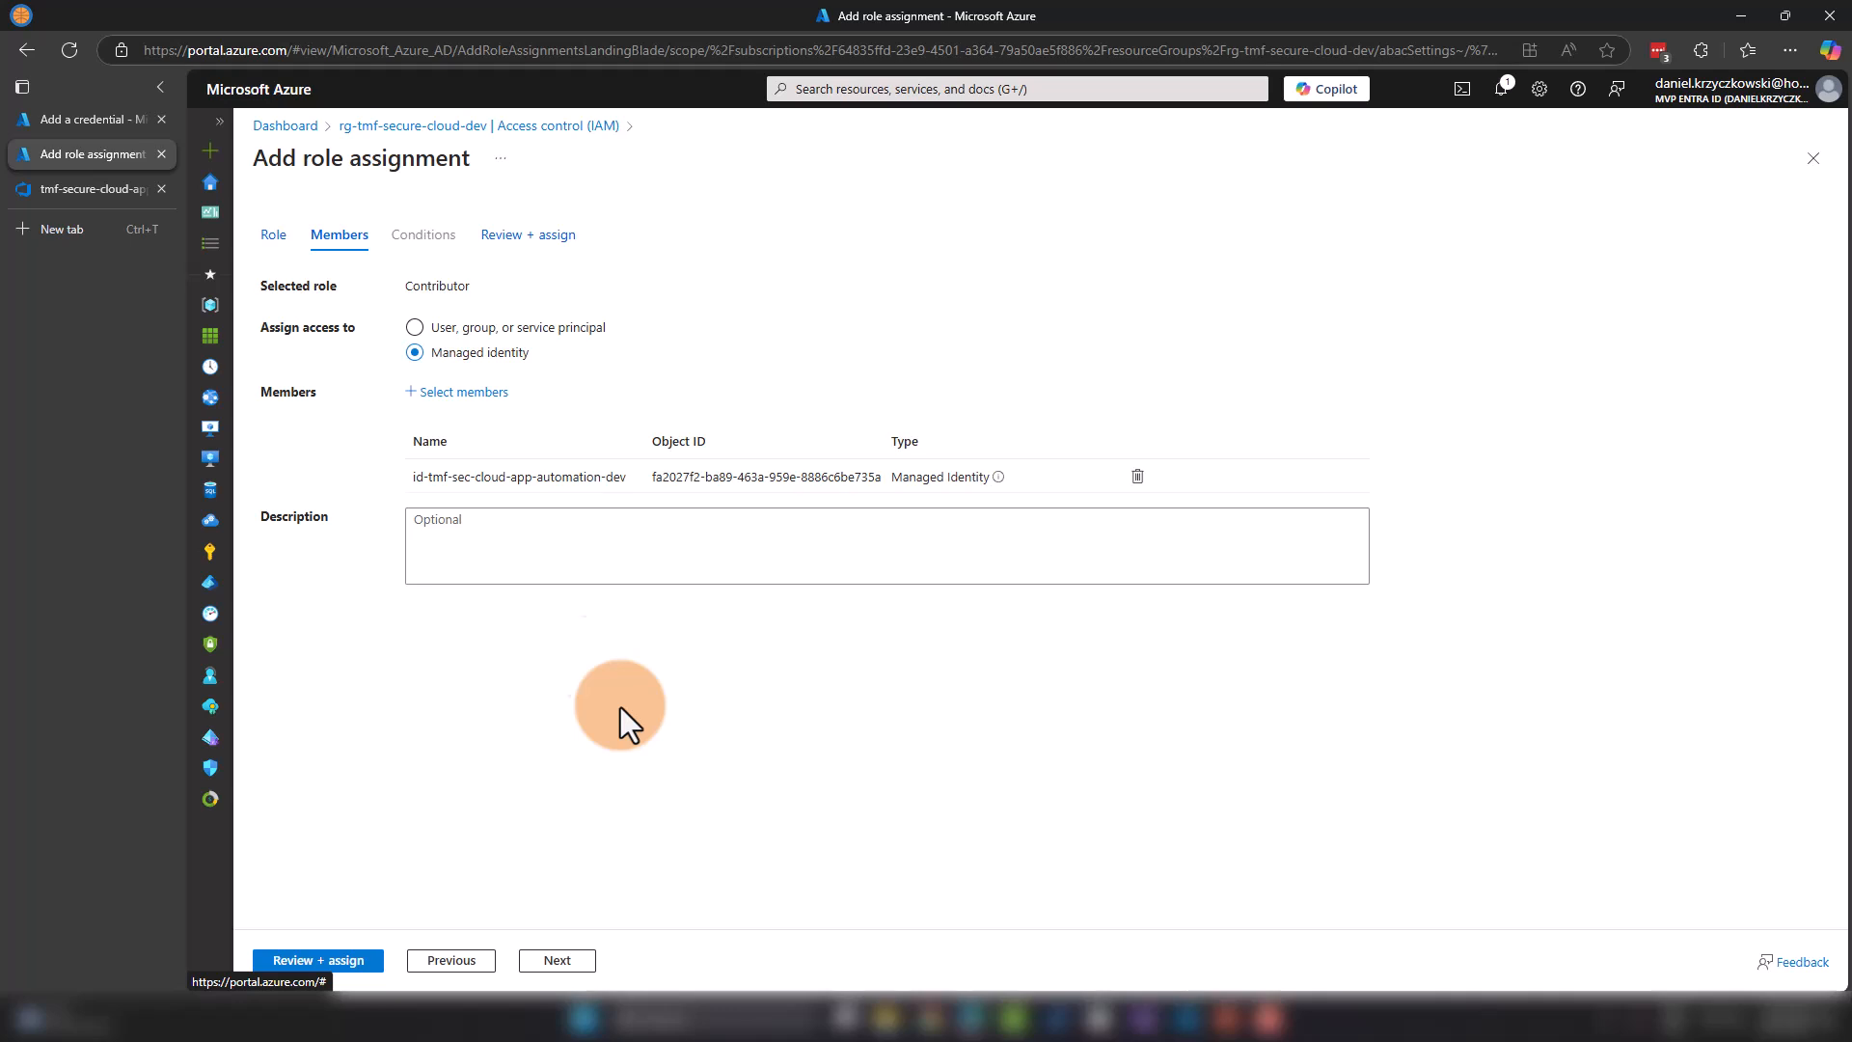
left_click(414, 137)
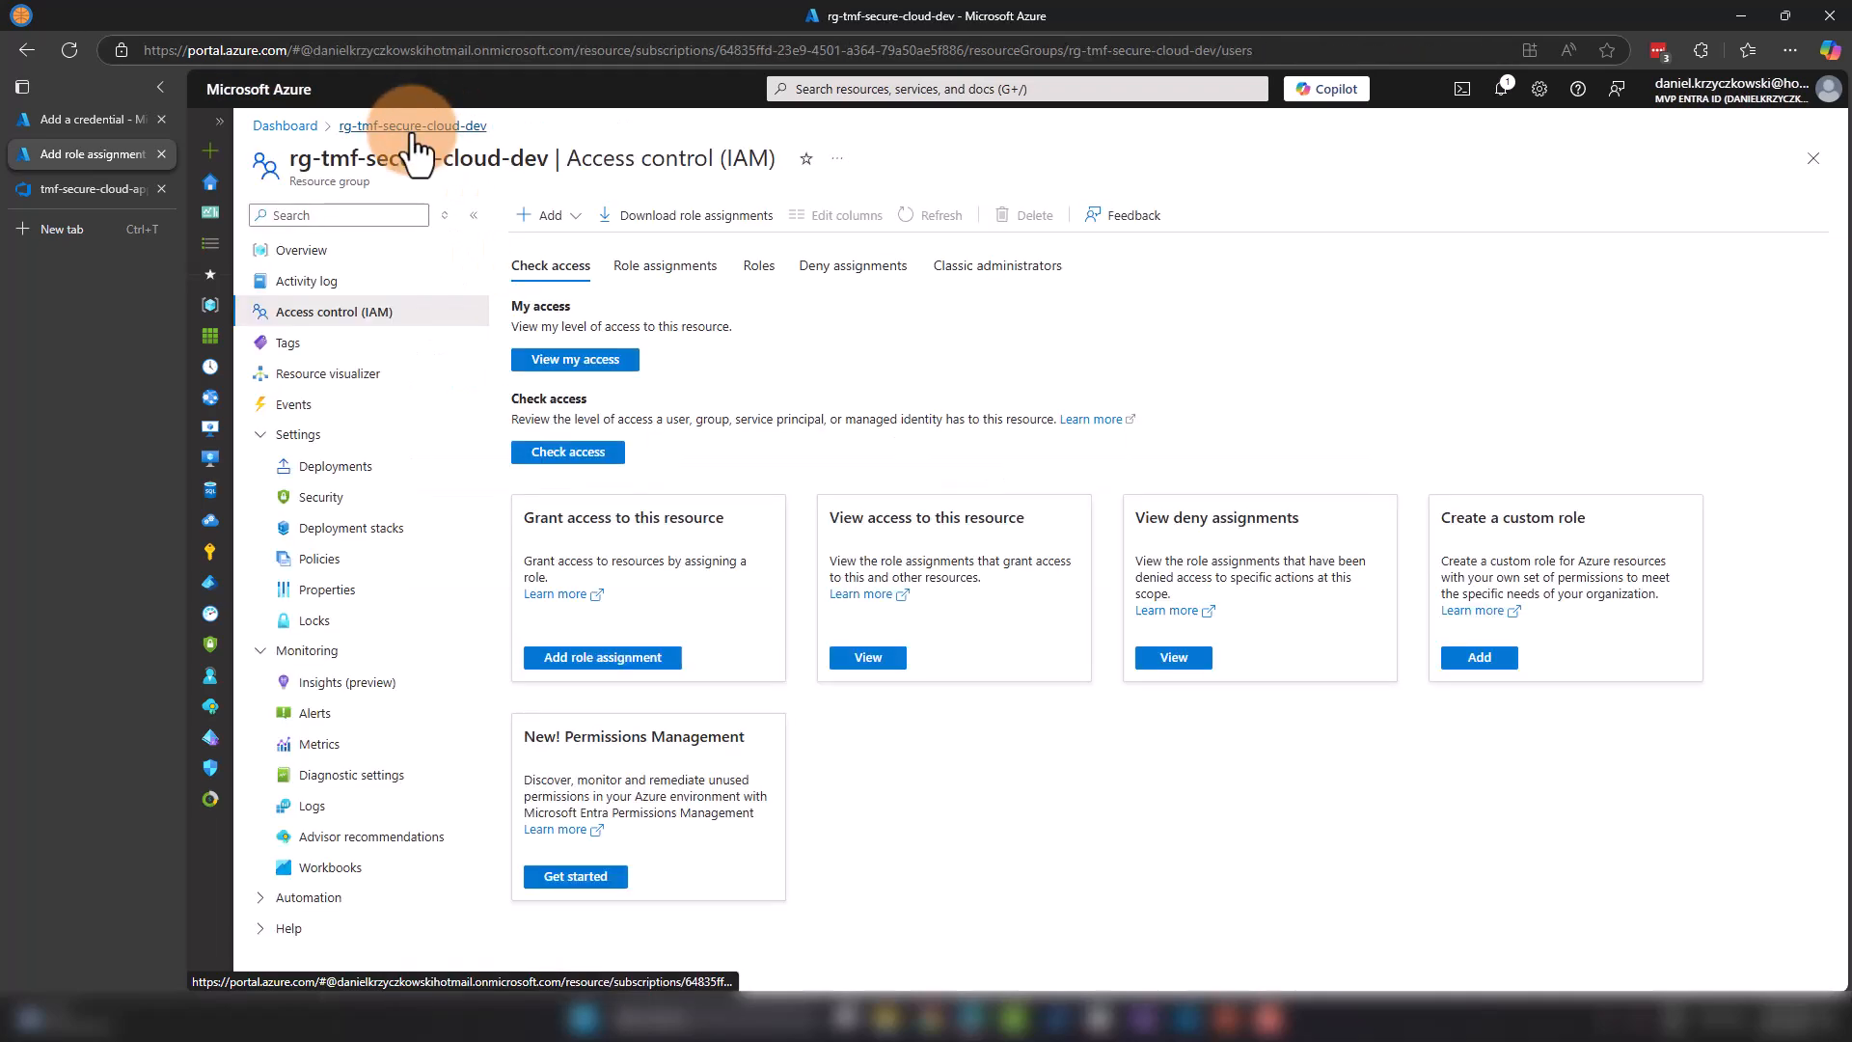
left_click(303, 253)
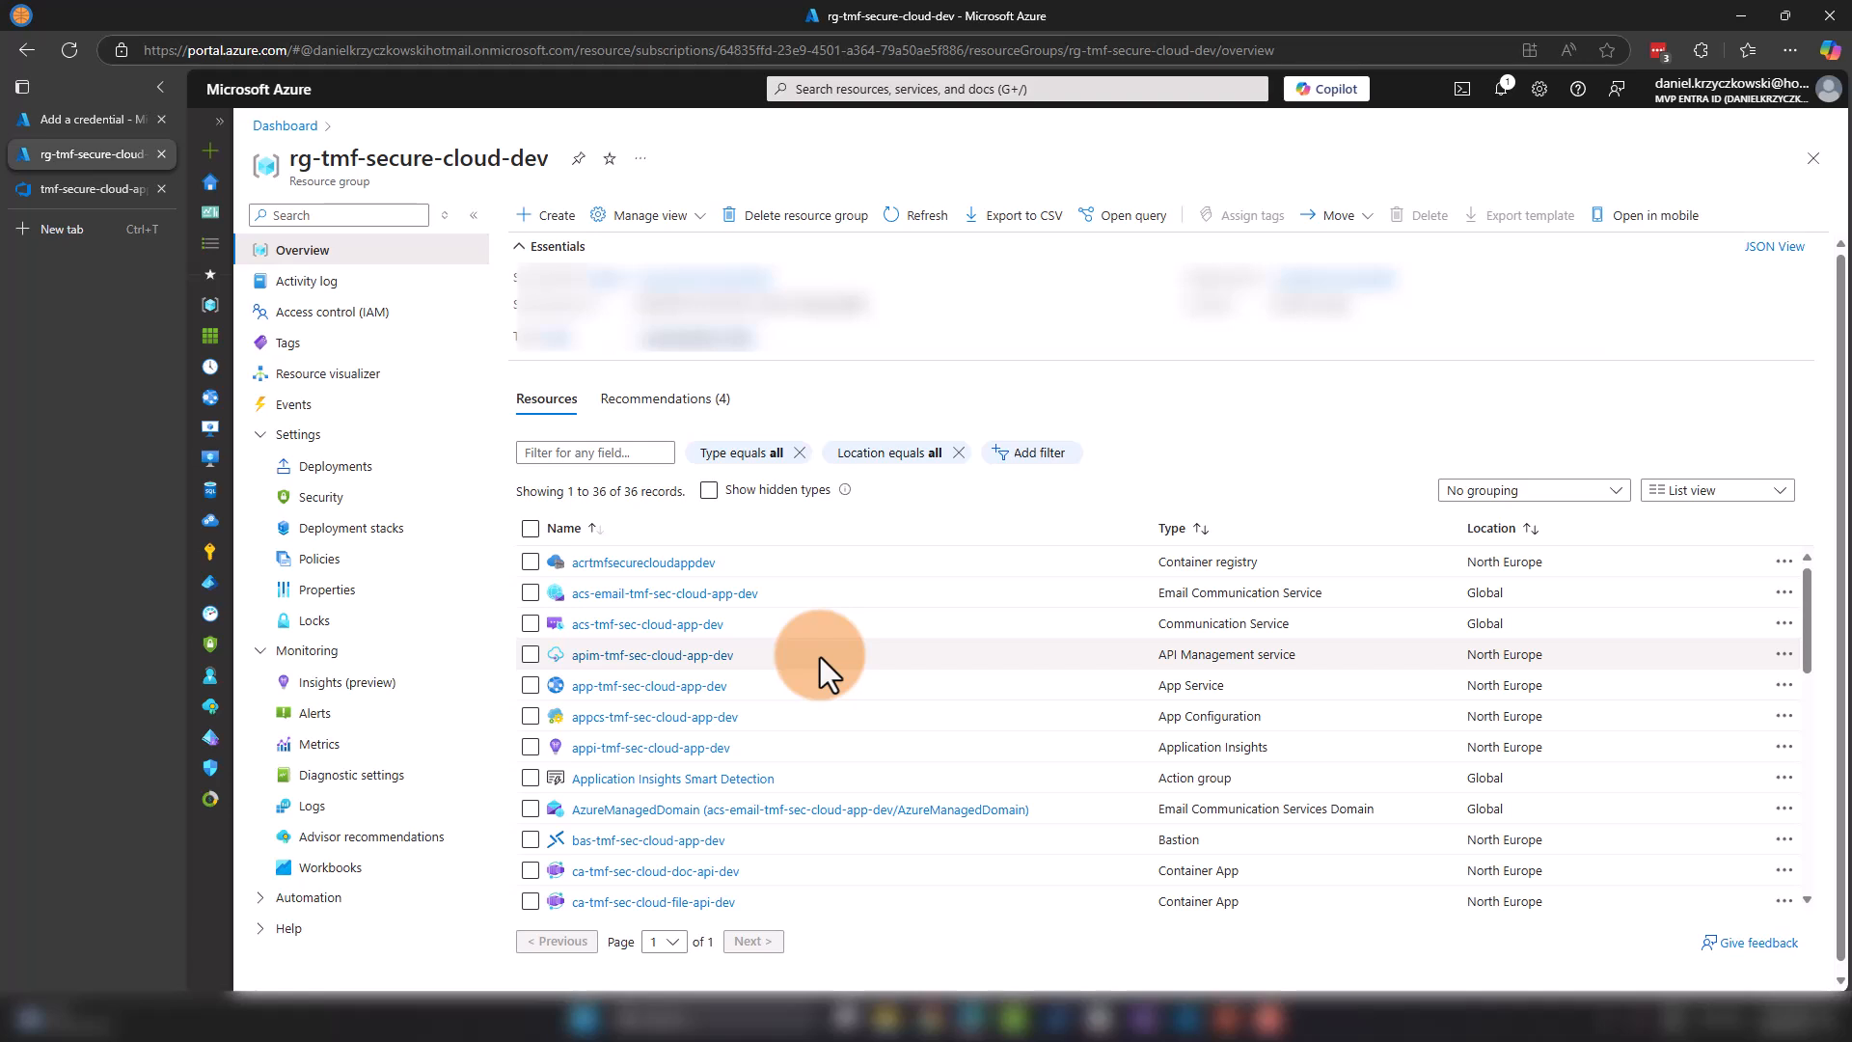
Step: Switch to Azure DevOps, close the service connection's edit form without changes, and open the project's recent pipelines
left_click(70, 187)
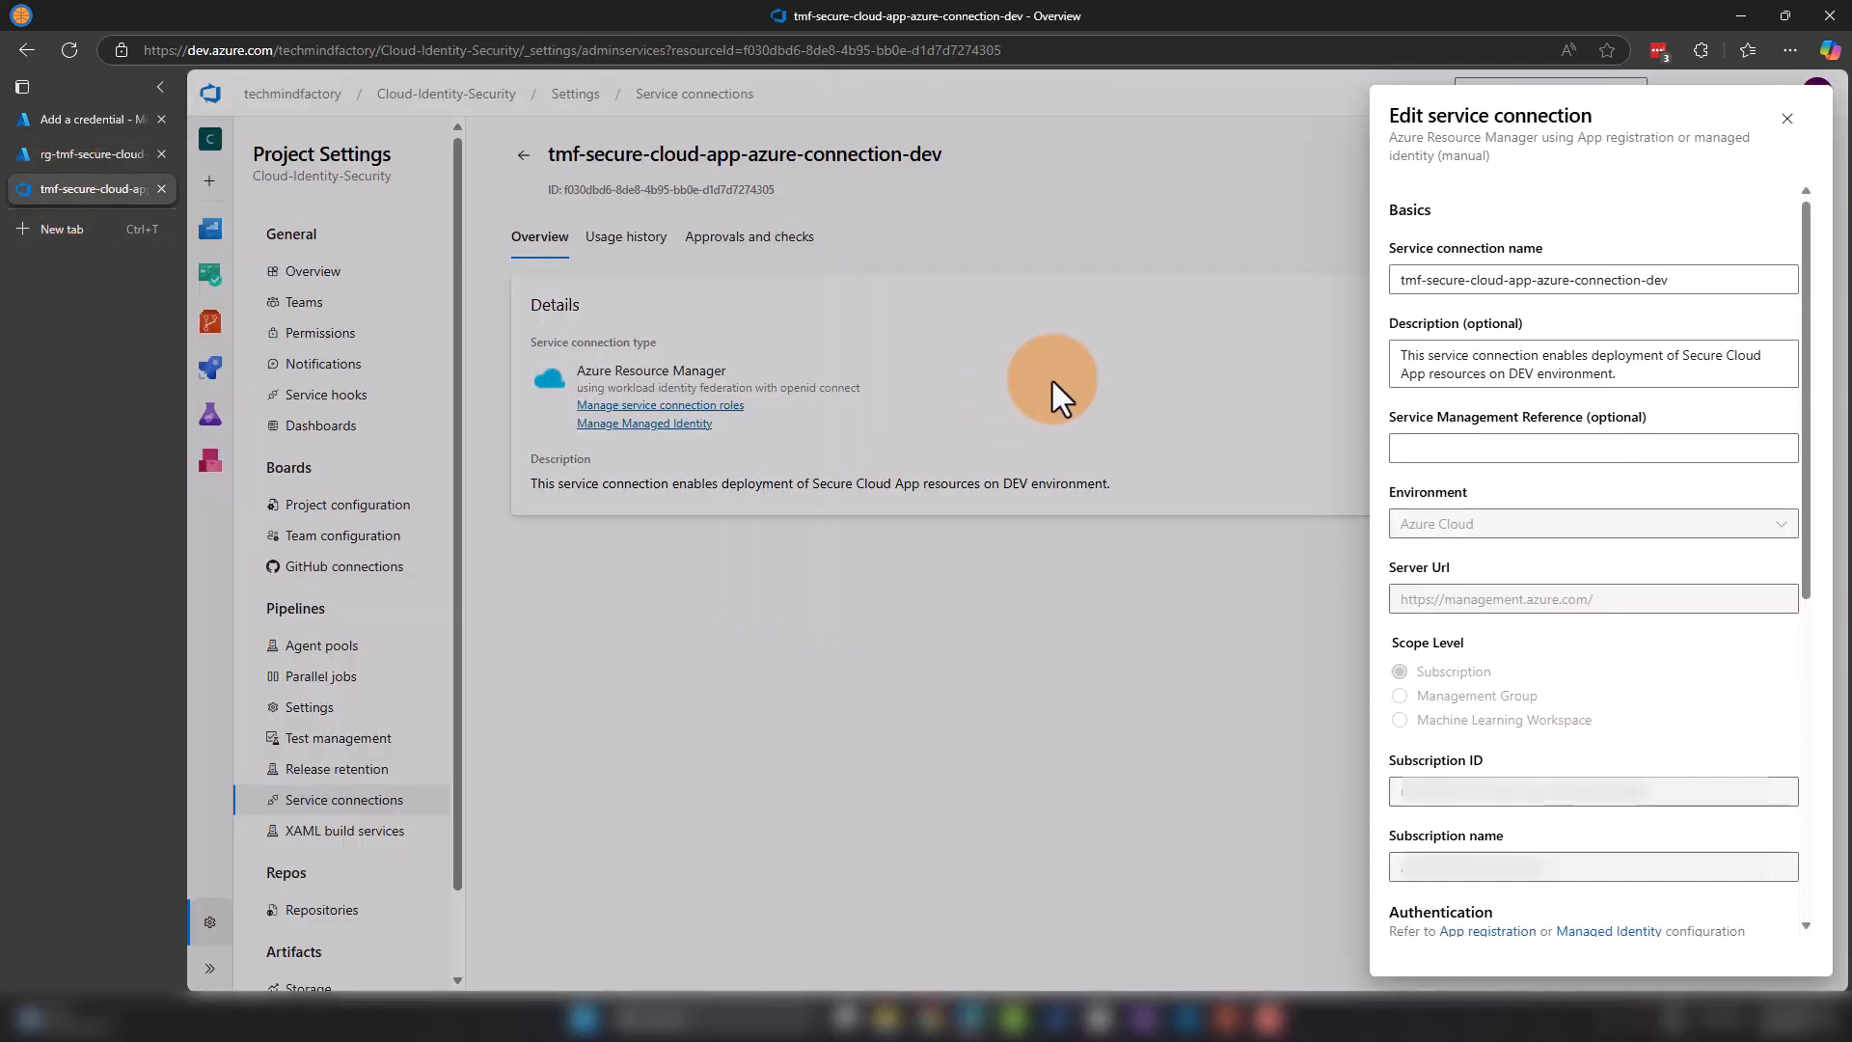
left_click(1787, 117)
left_click(526, 156)
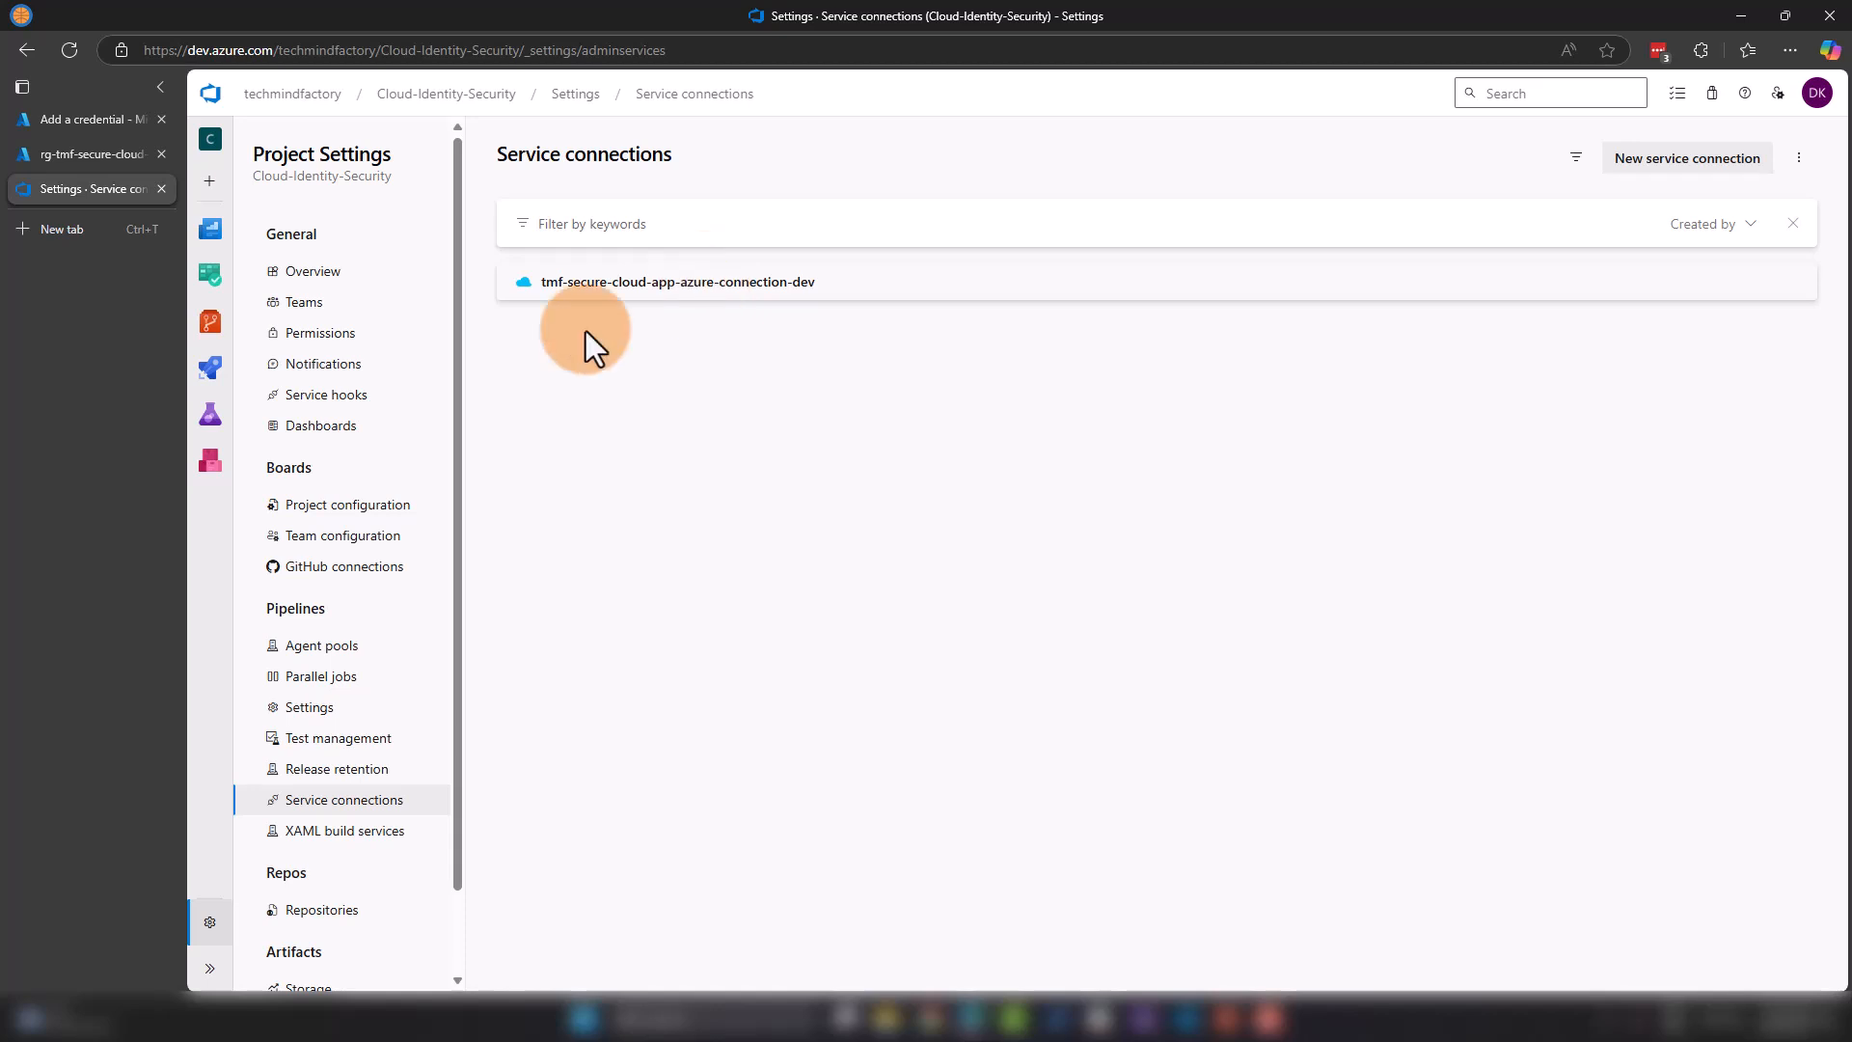
left_click(209, 366)
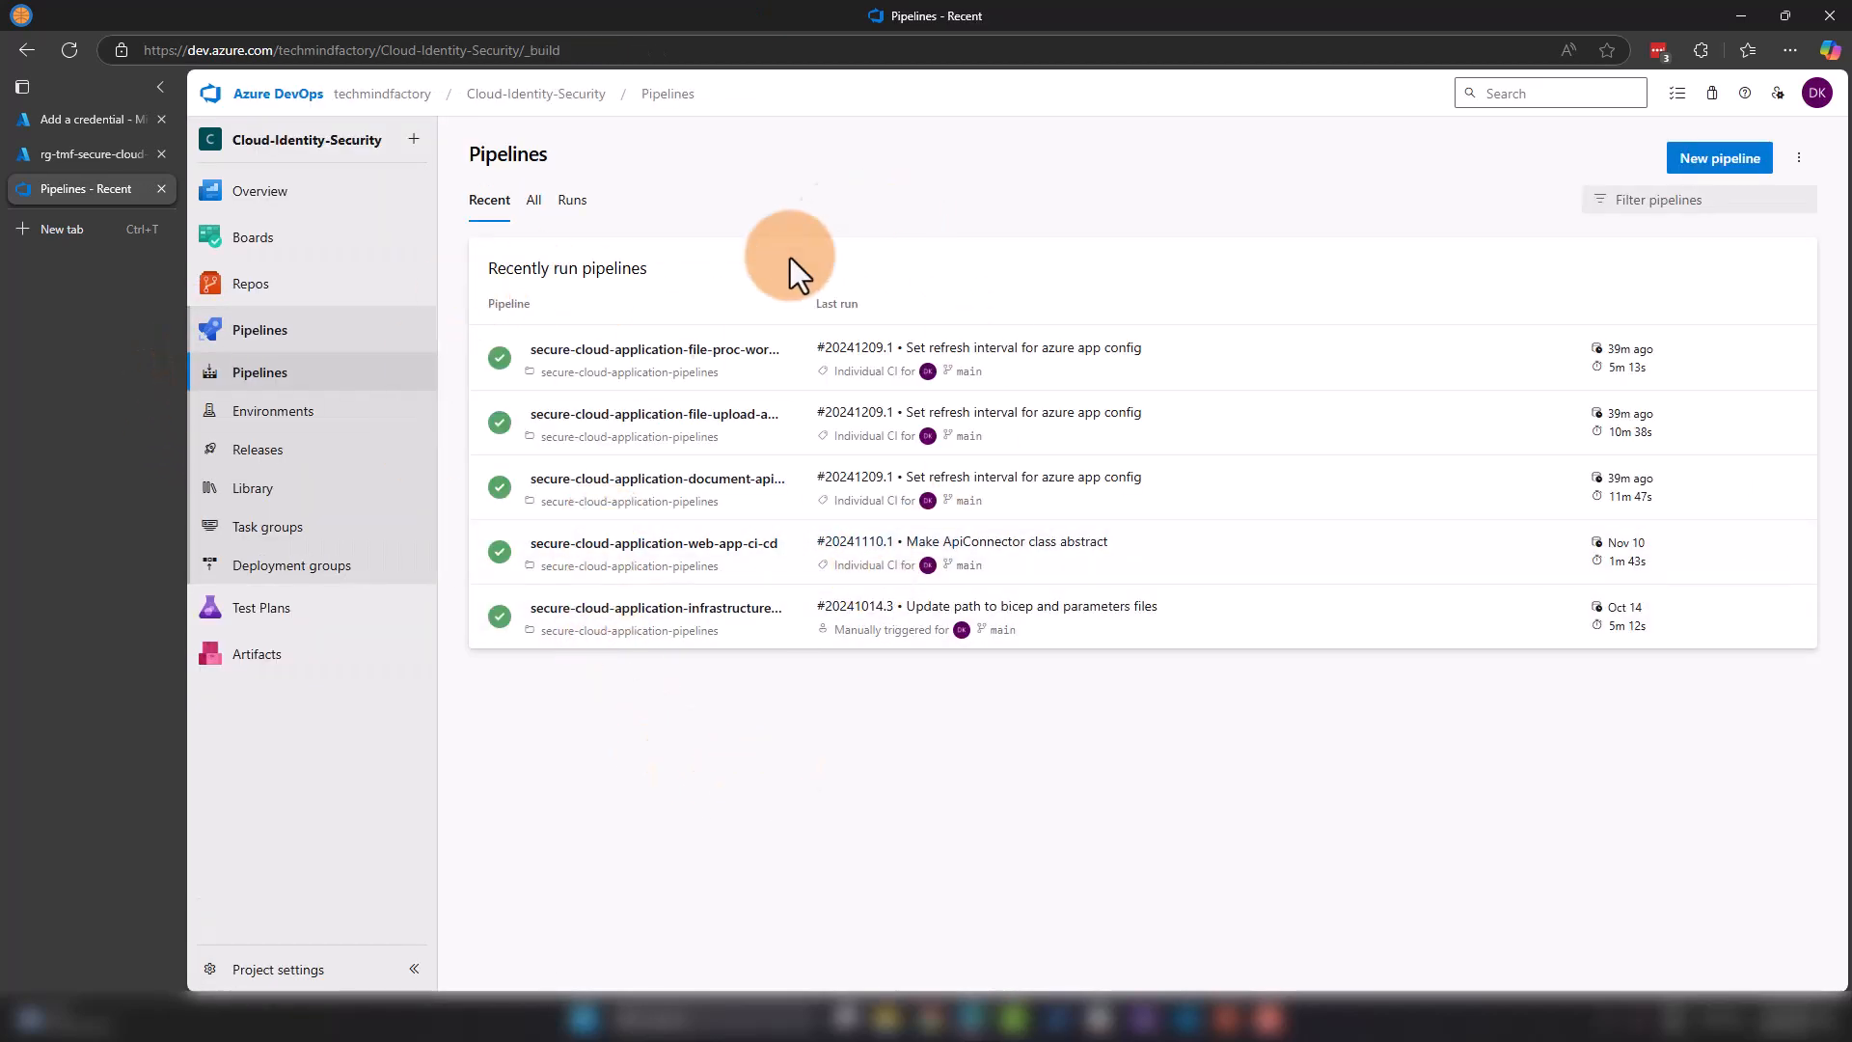
Step: Open web-app-release.yml from web-app/azure-pipelines in the secure-cloud-application repository
left_click(248, 289)
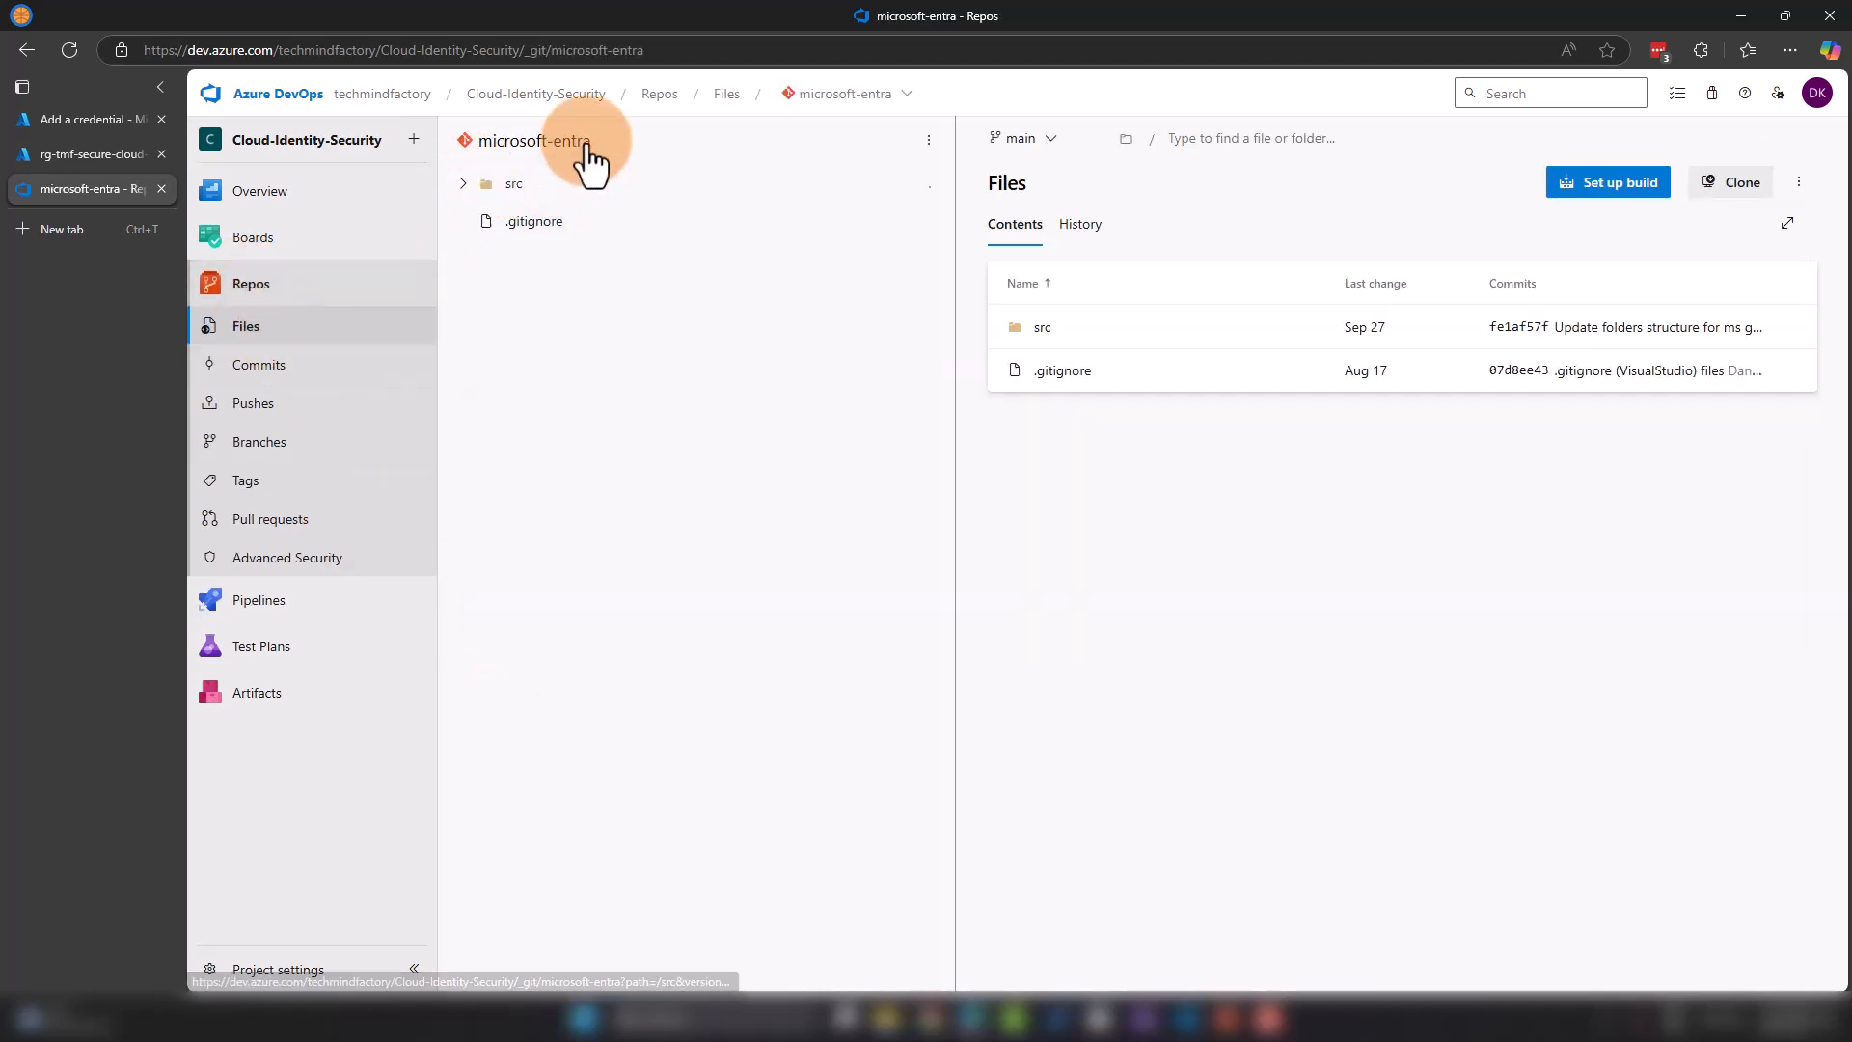
left_click(843, 92)
left_click(880, 293)
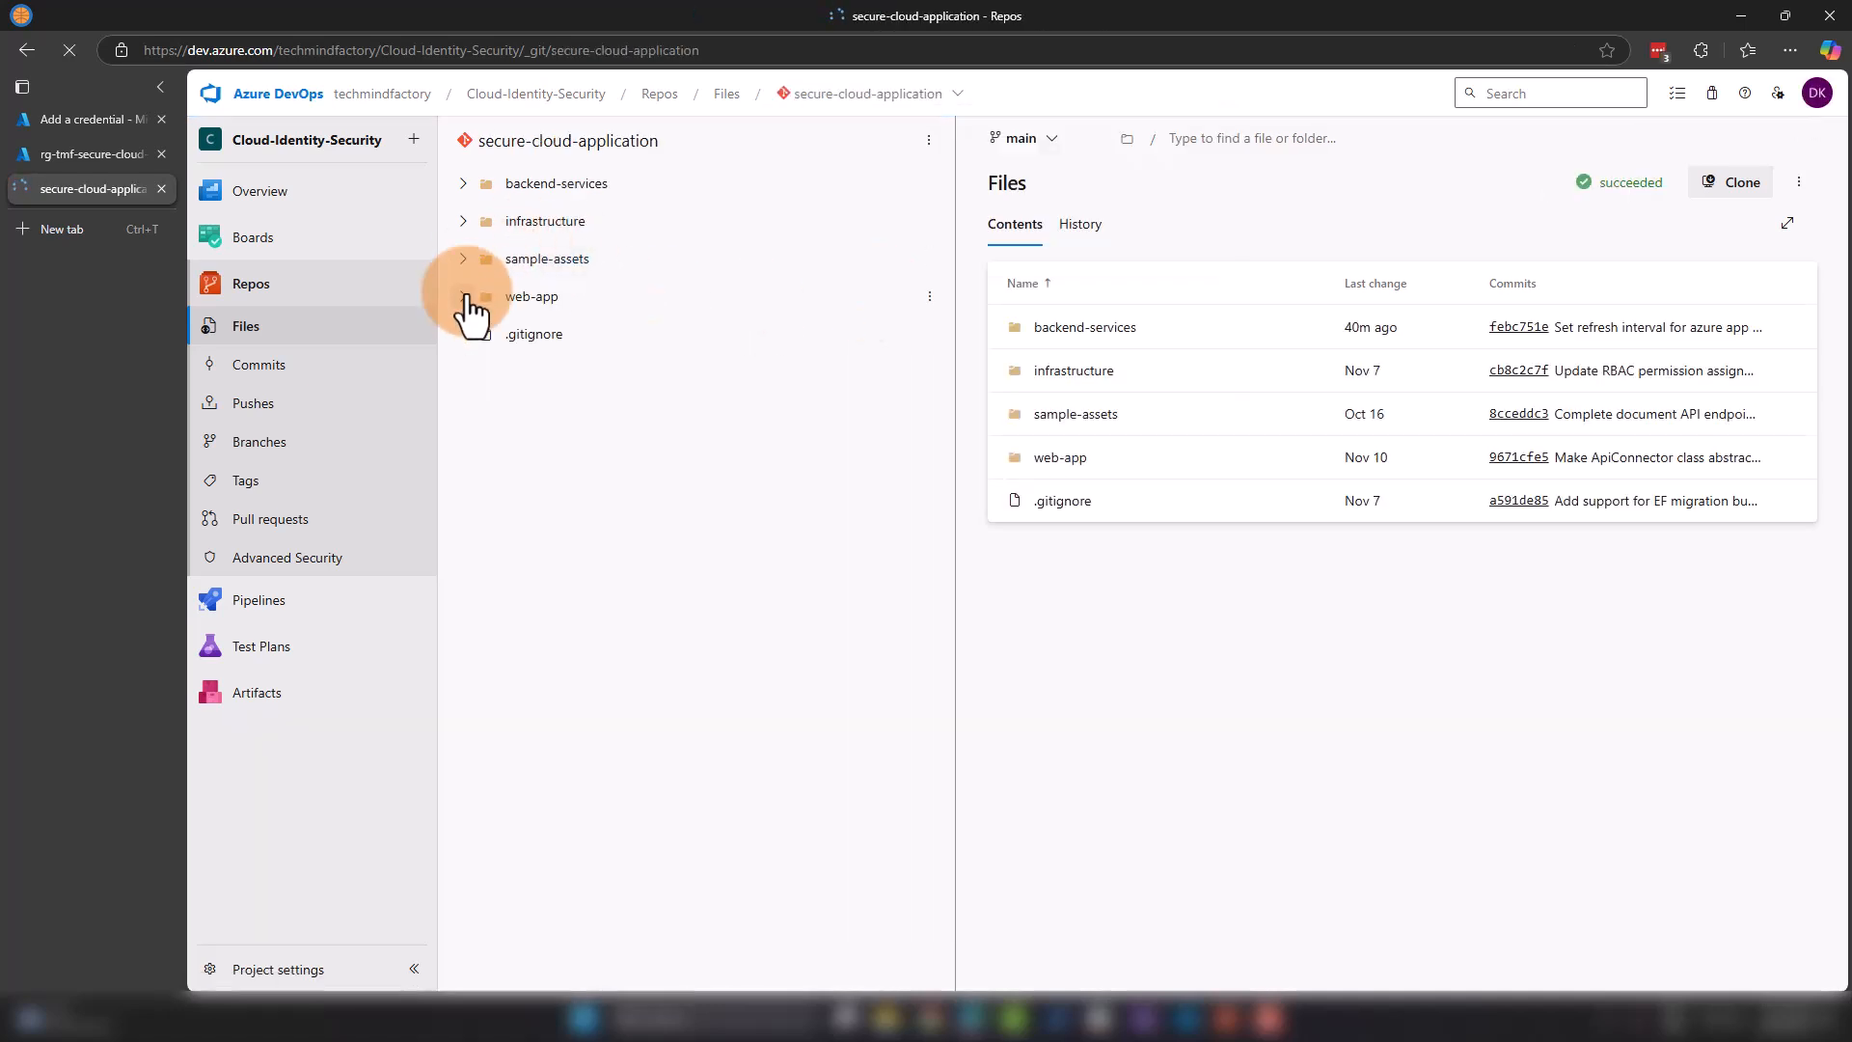
left_click(464, 299)
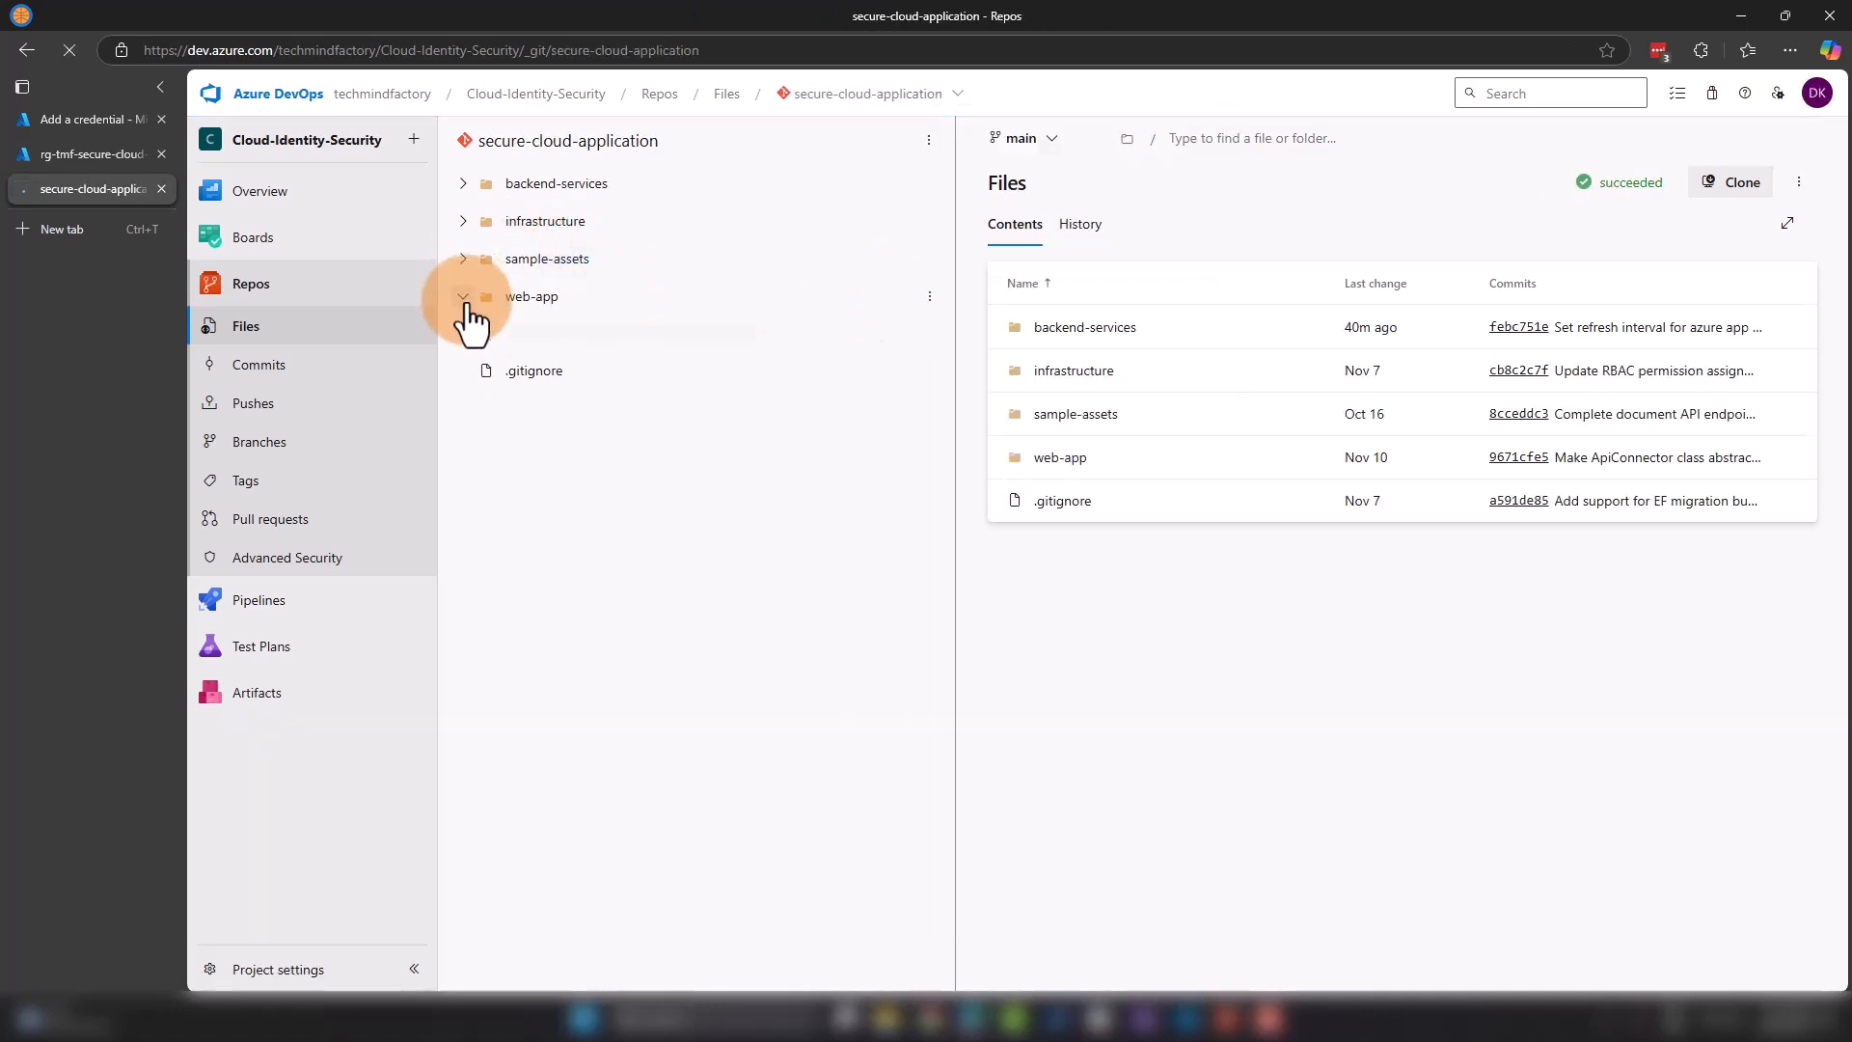
left_click(475, 334)
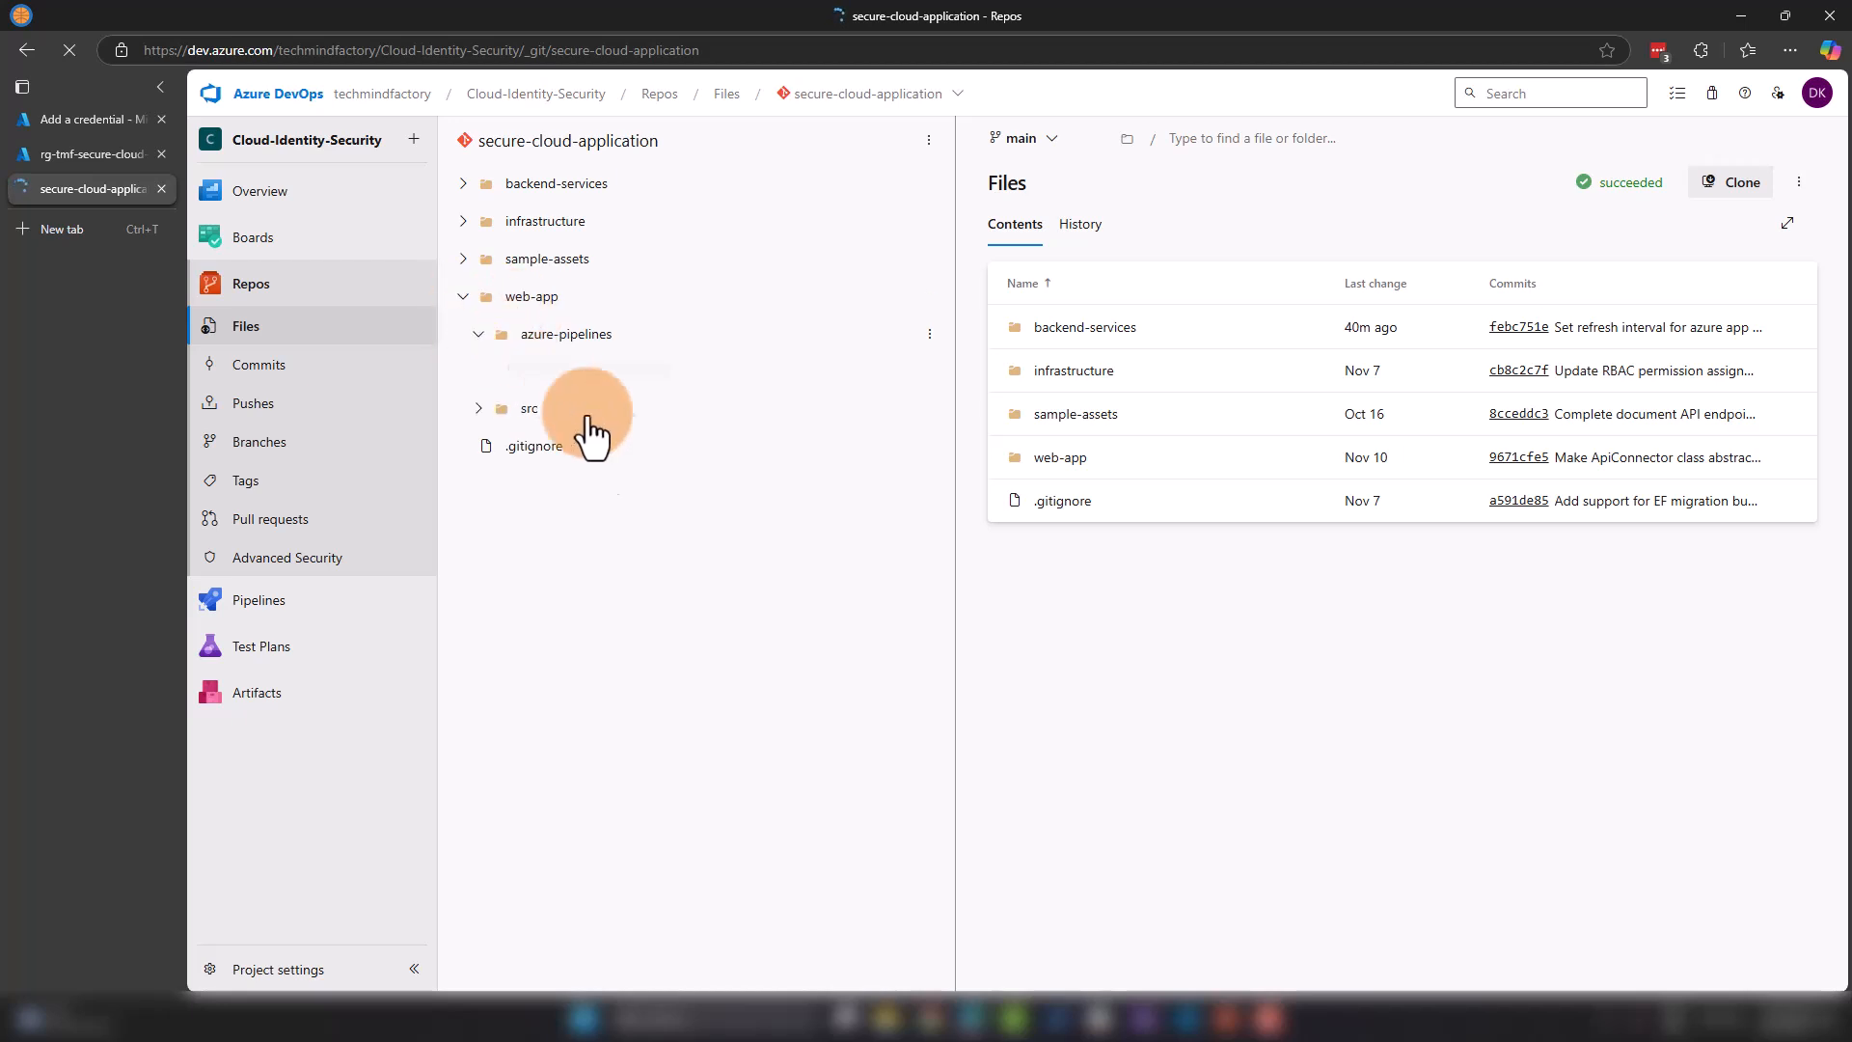
left_click(578, 413)
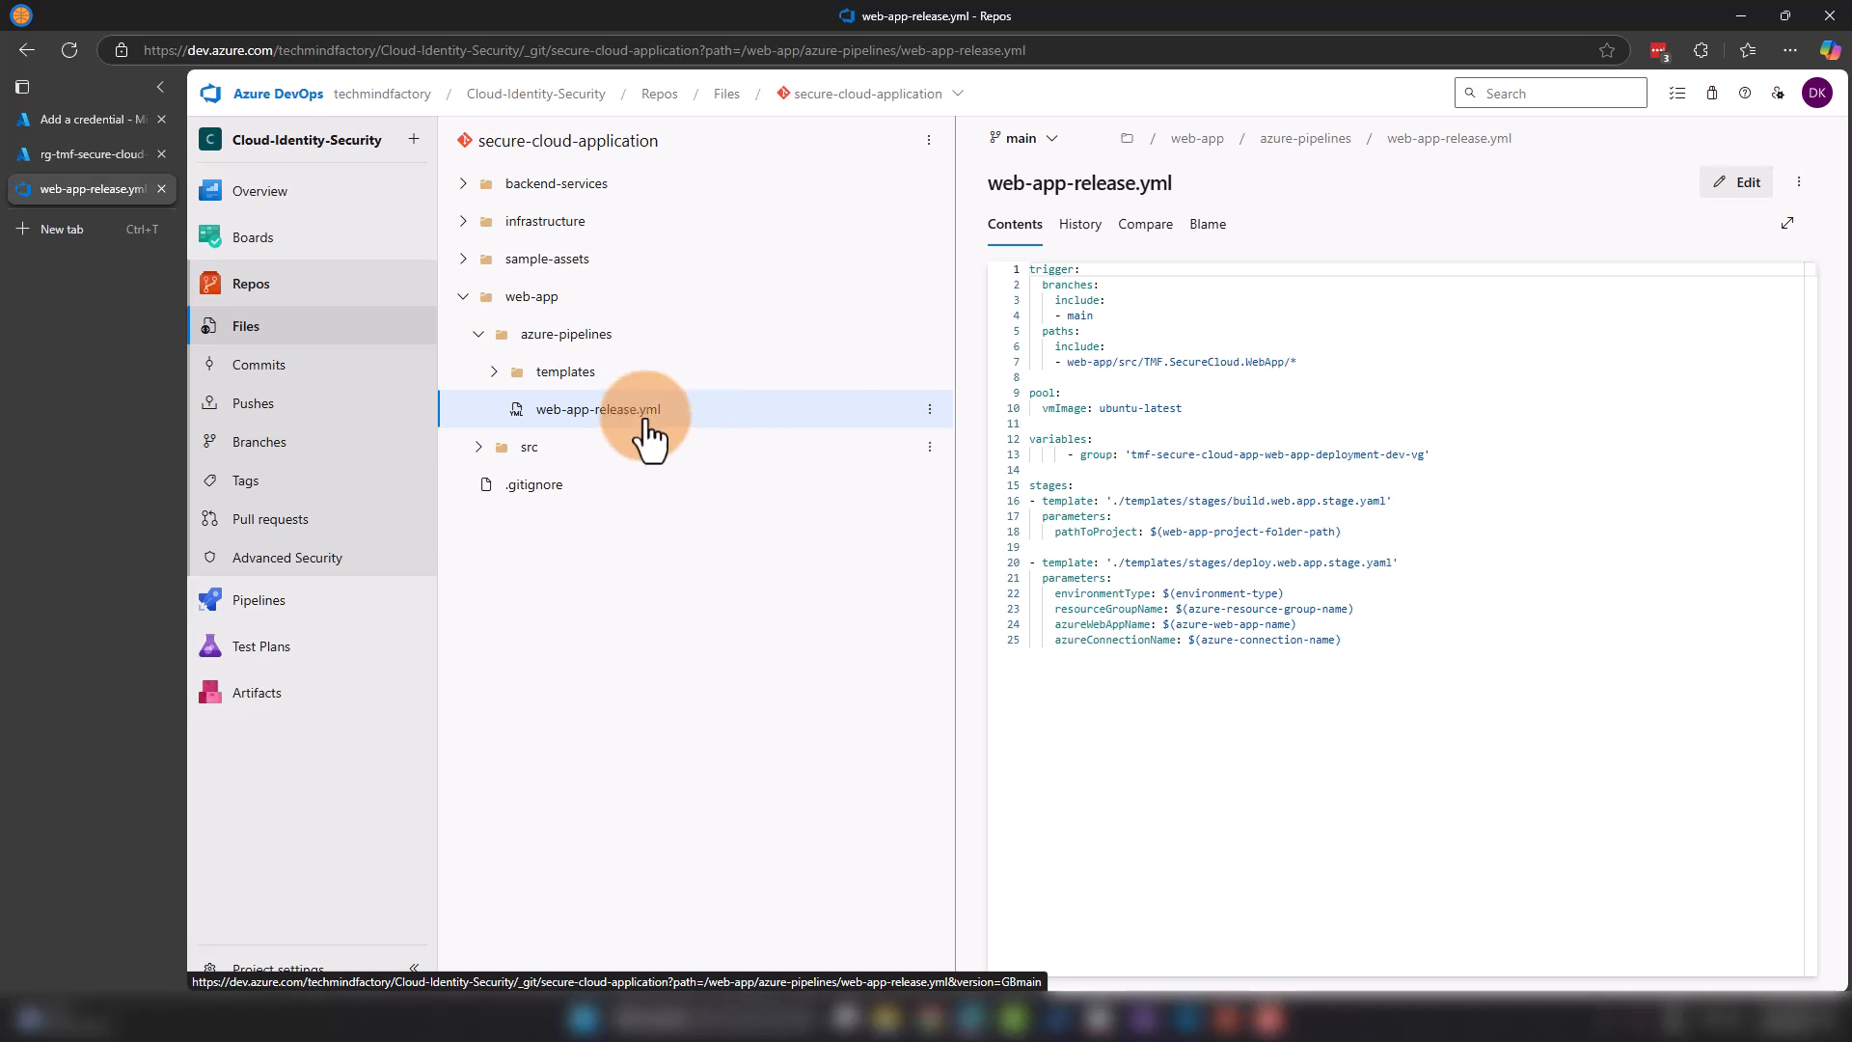
Step: Open deploy.web.app.job.yaml from the templates/jobs folder and examine the azureConnectionName parameter passed to the deploy task template
left_click(493, 370)
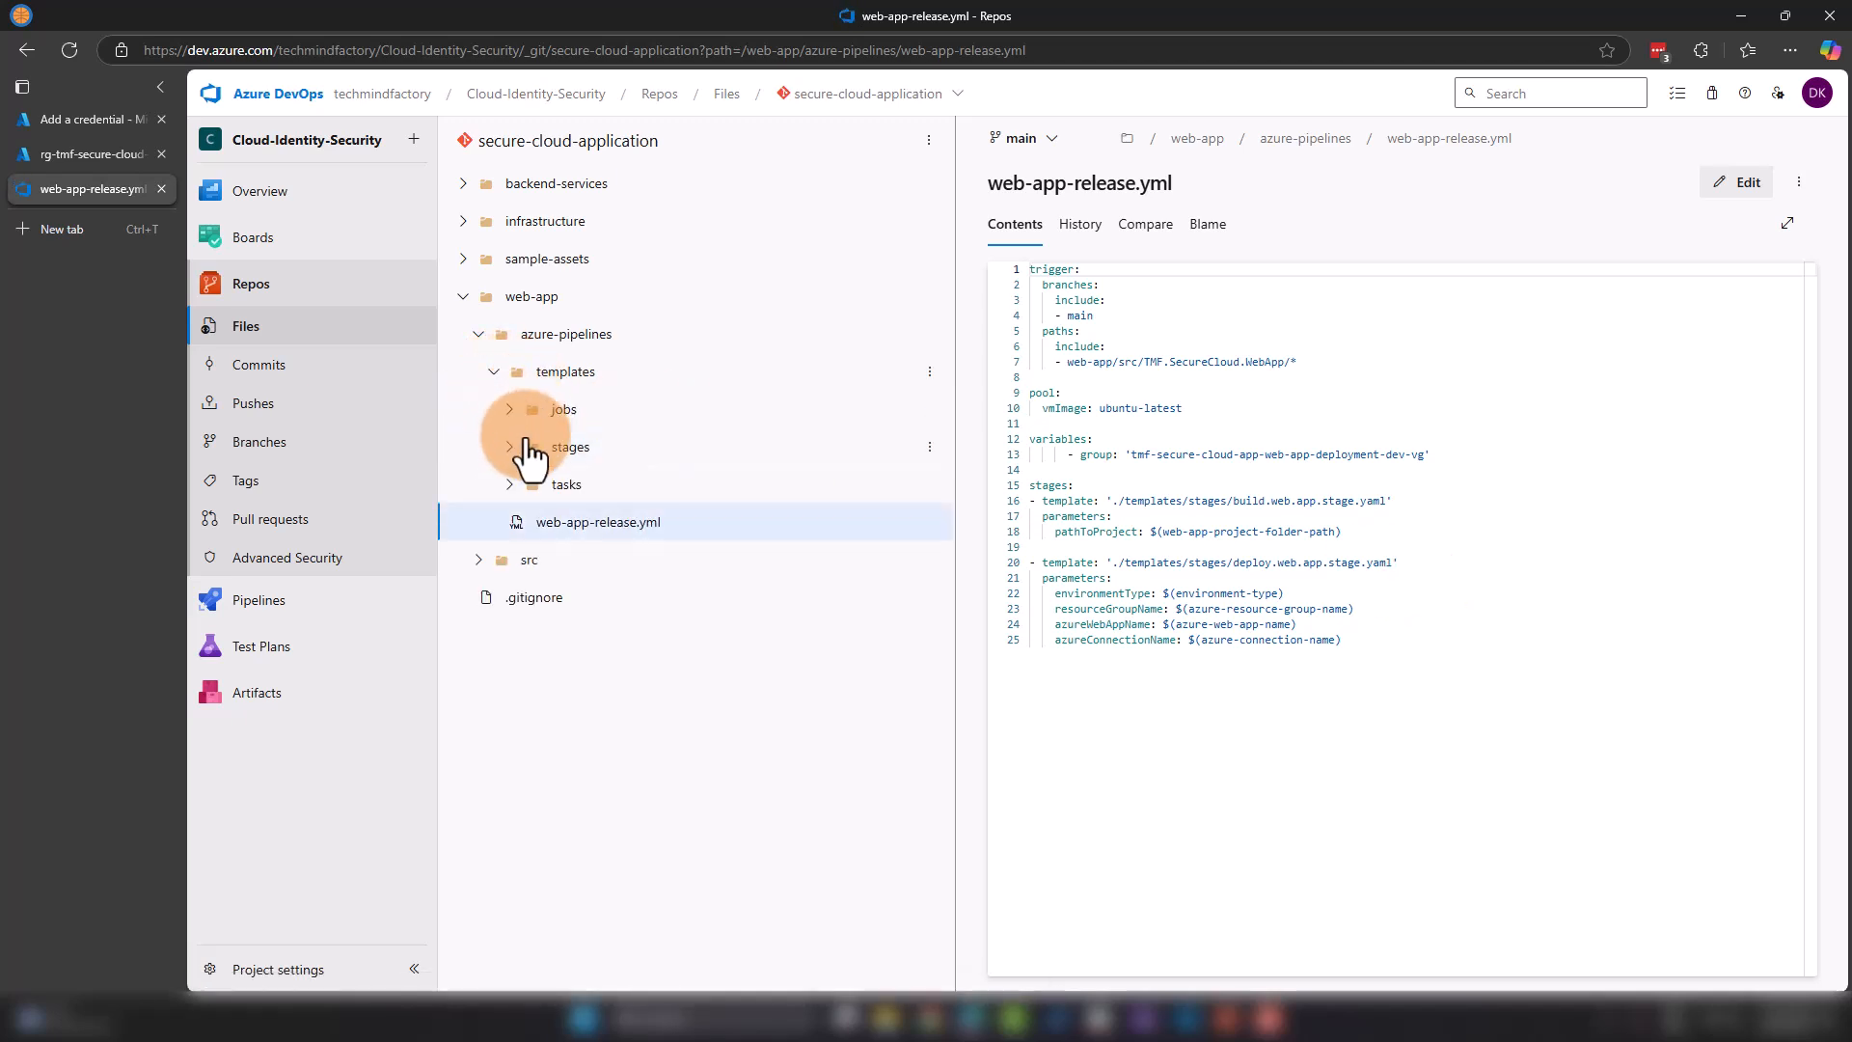
left_click(519, 411)
left_click(645, 485)
left_click(1156, 659)
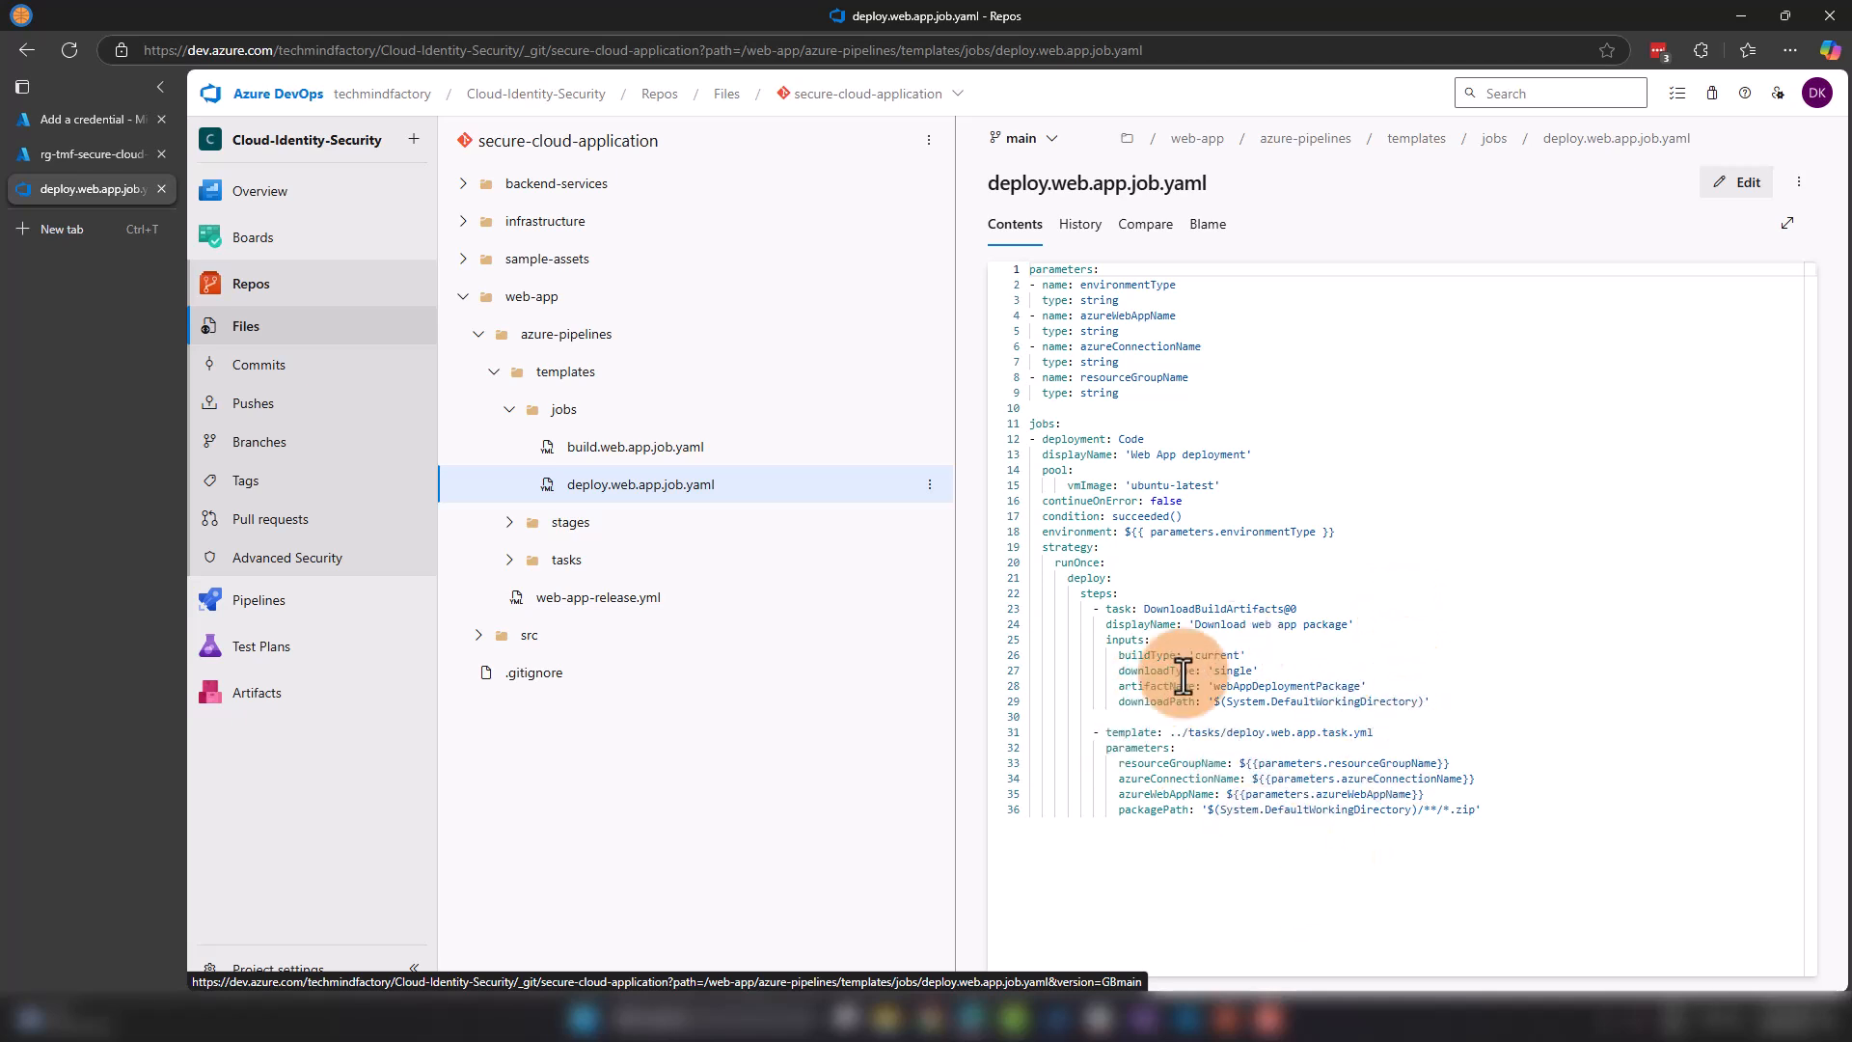
left_click_drag(1122, 781, 1464, 783)
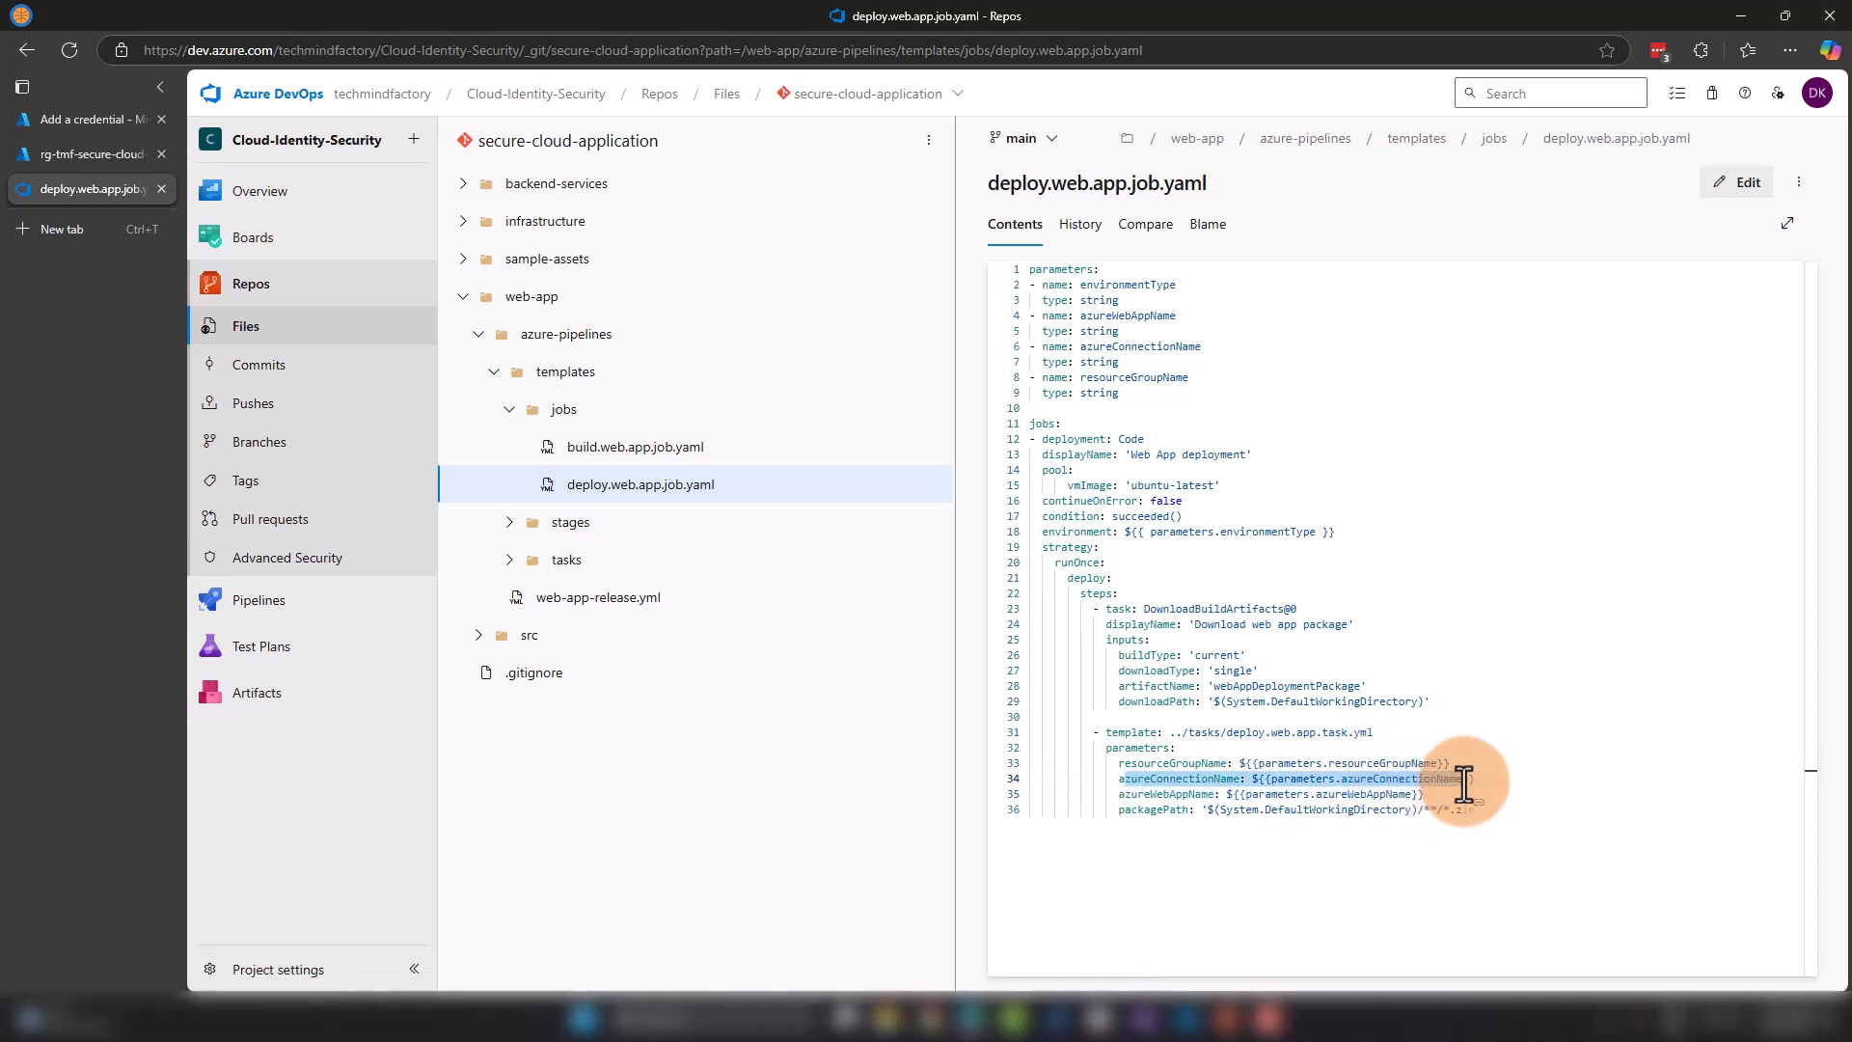
left_click(1465, 784)
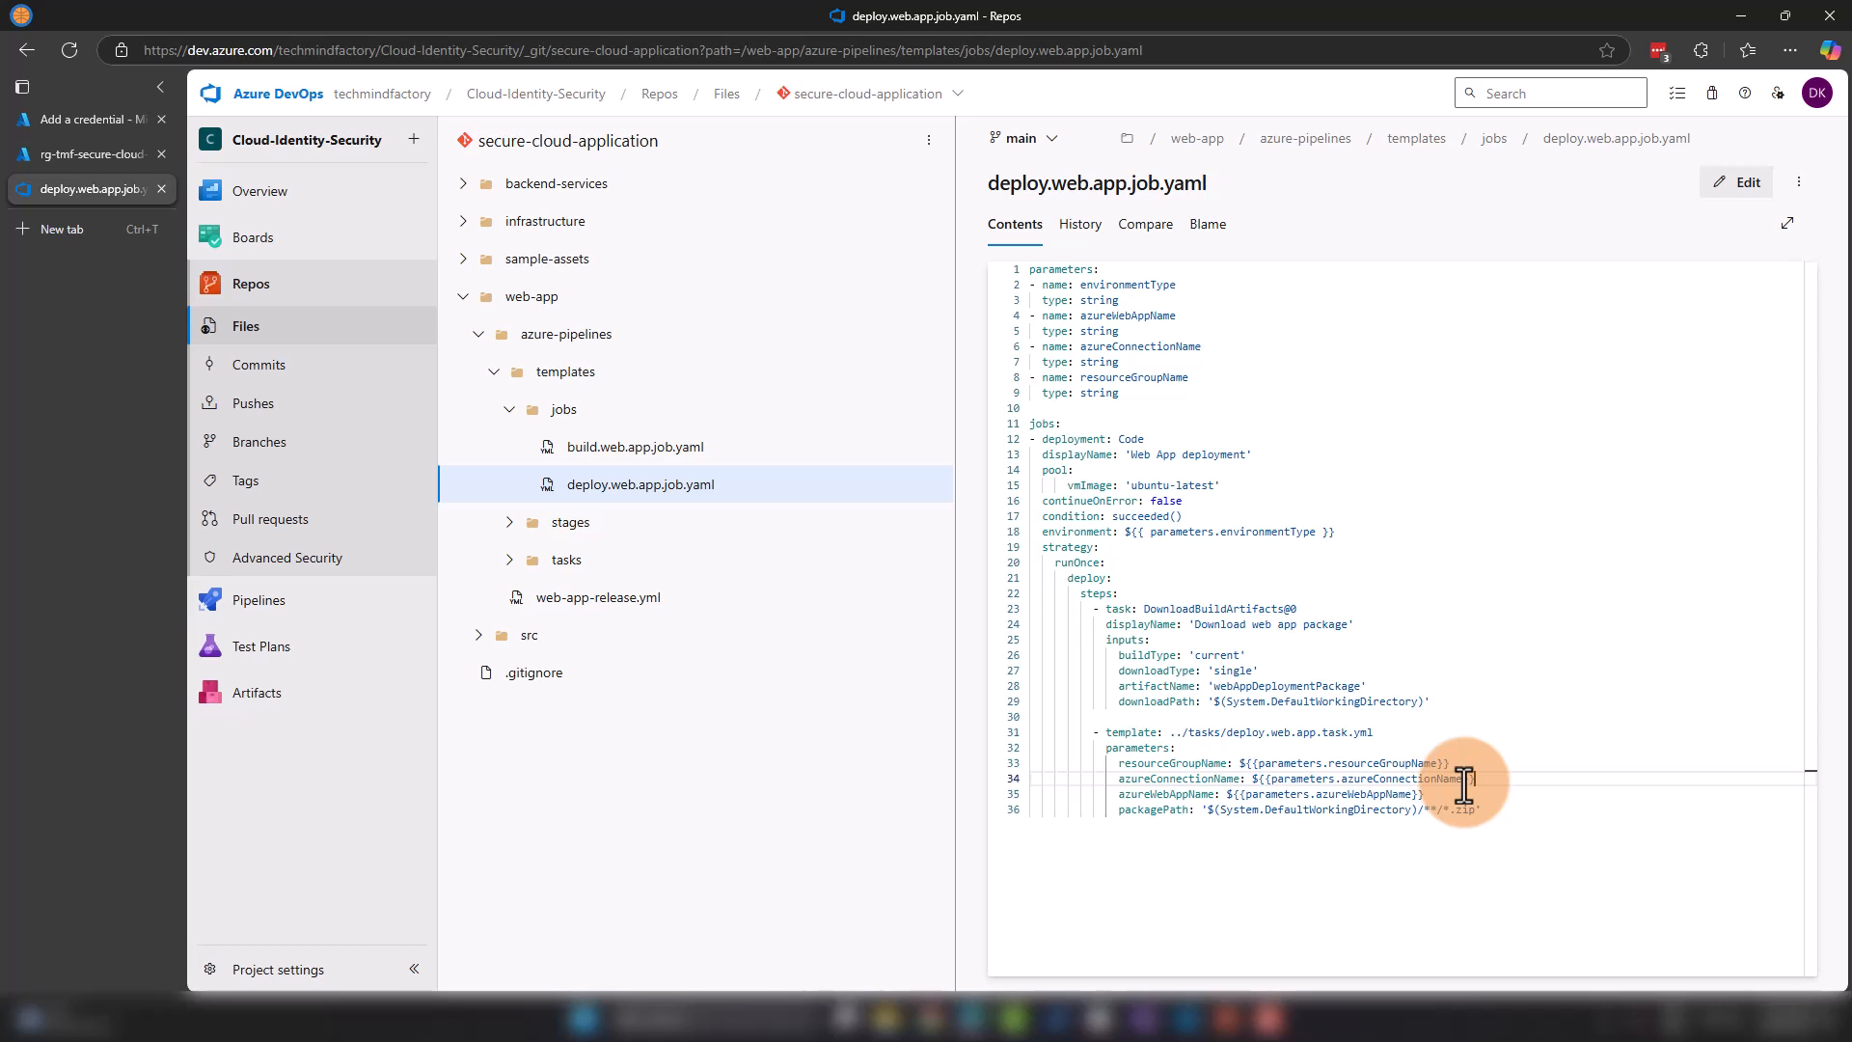
left_click_drag(1478, 783, 1112, 780)
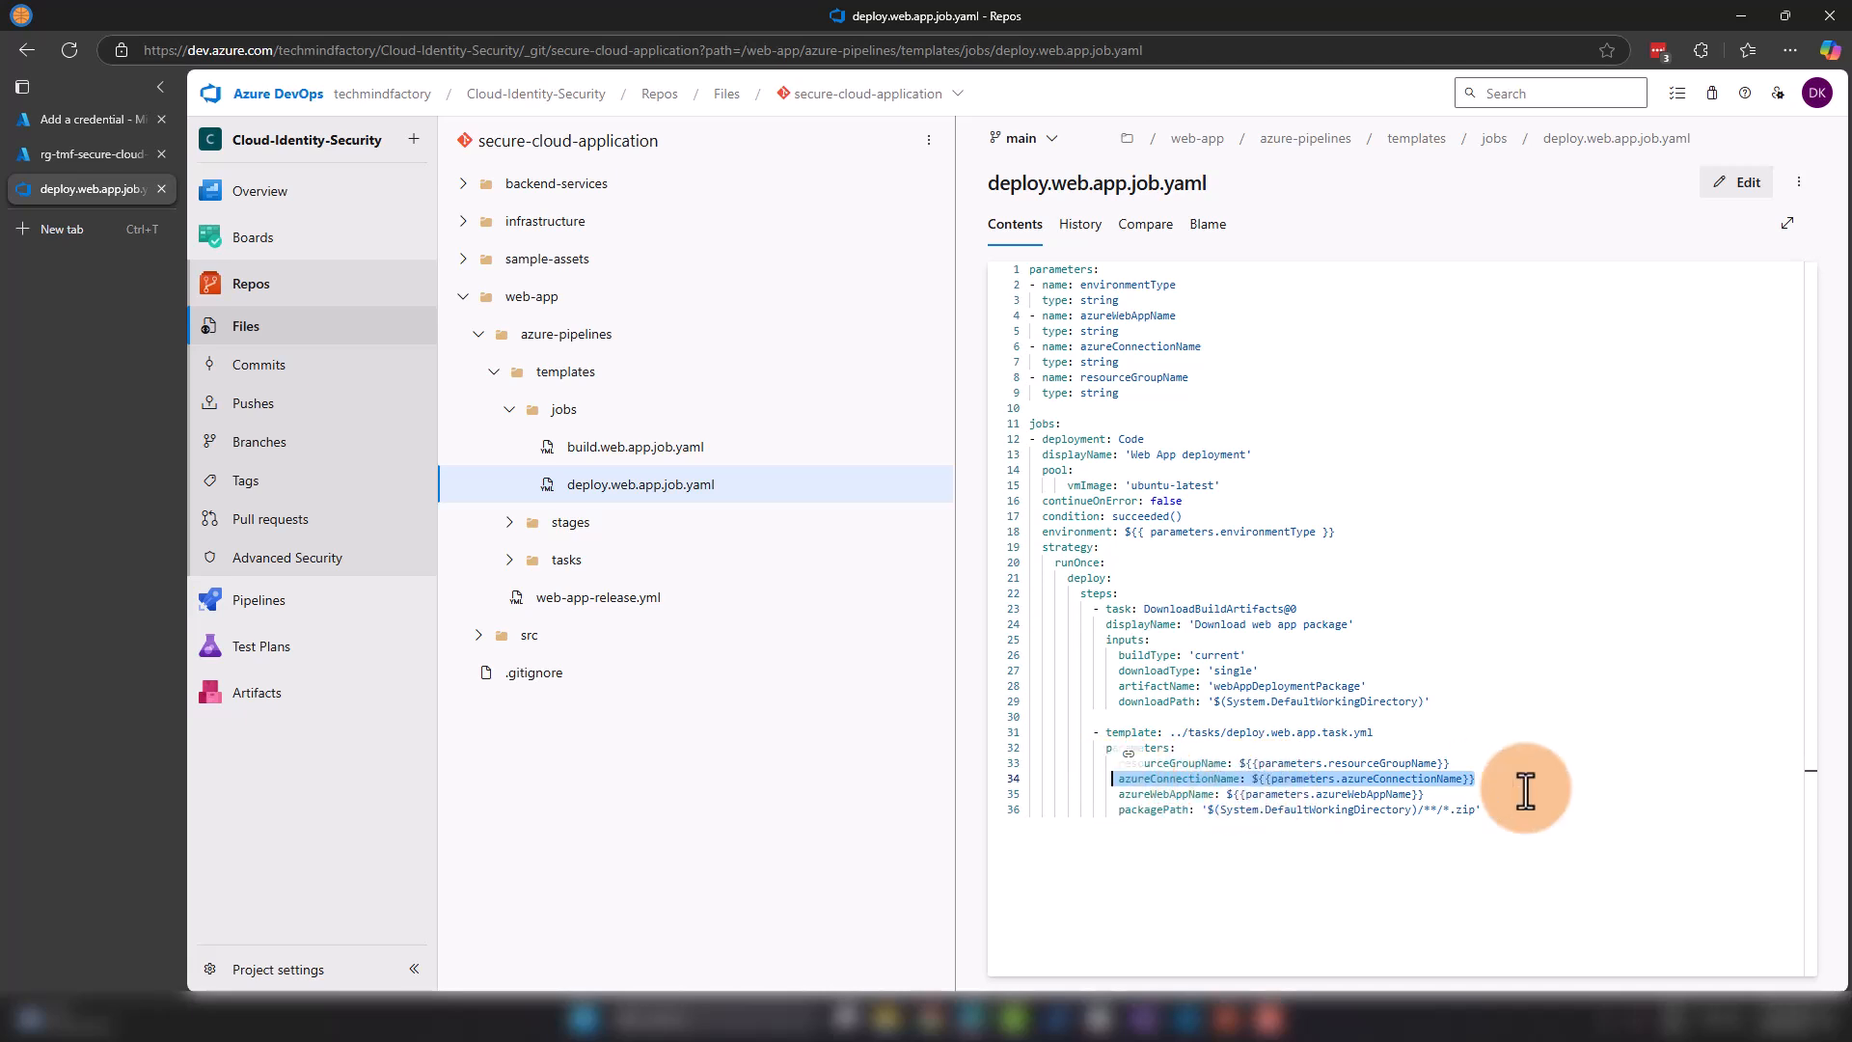
left_click(1514, 786)
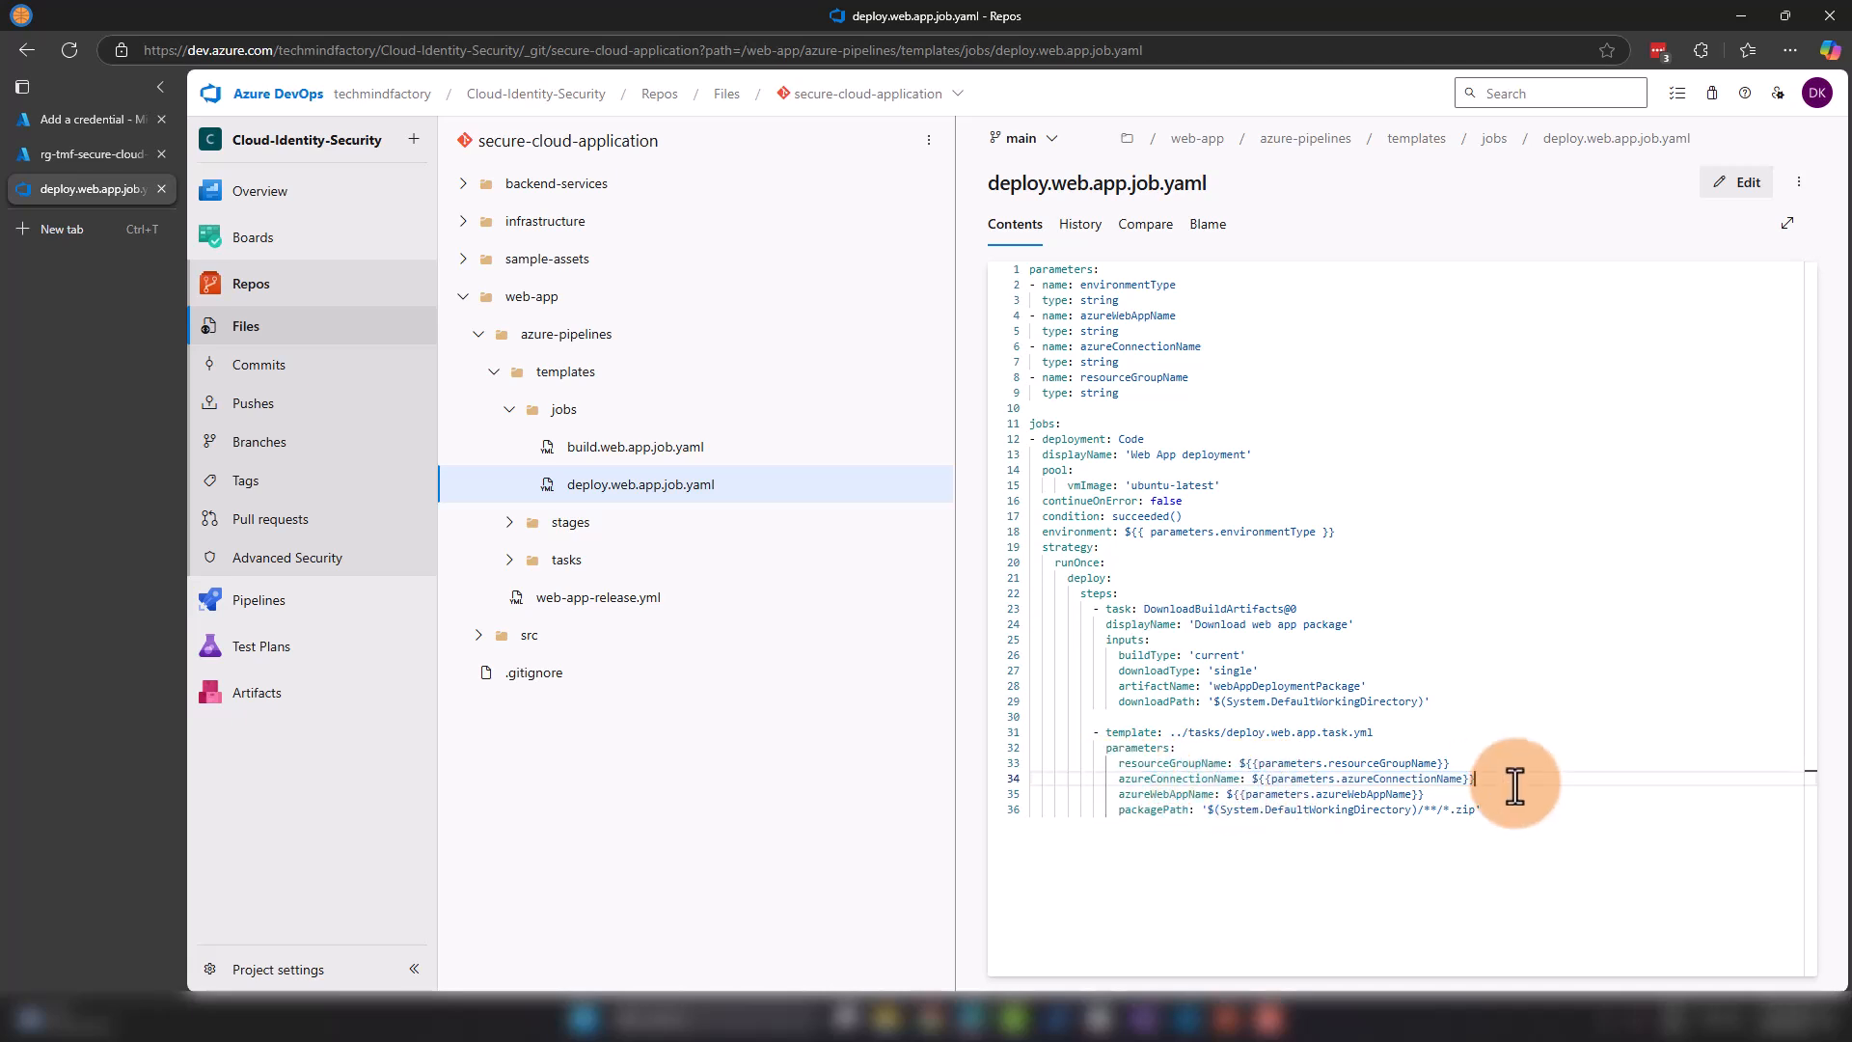